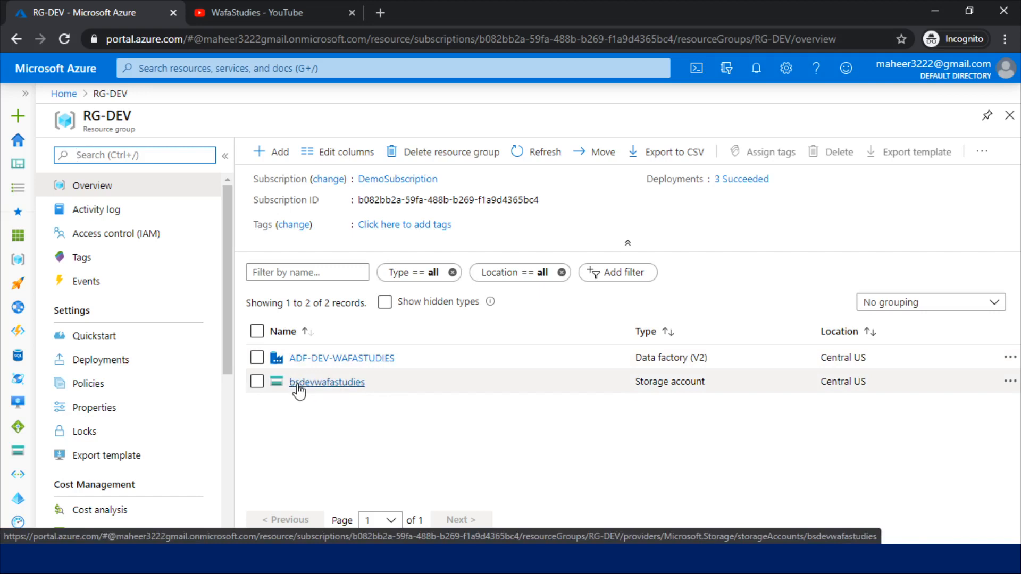
- Open the ADF-DEV-WAFASTUDIES data factory in its authoring environment and show its connections
left_click(329, 360)
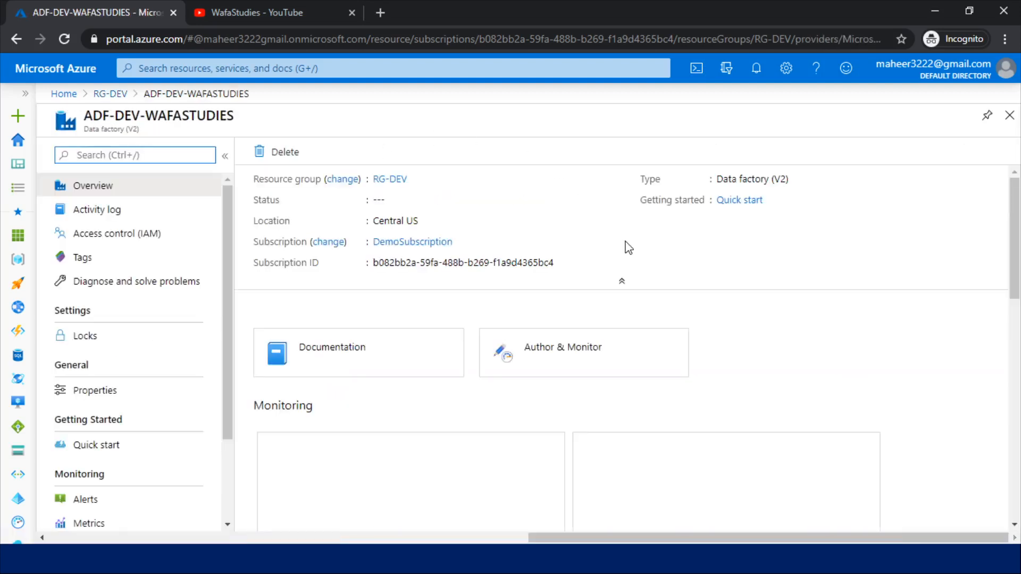
left_click(565, 349)
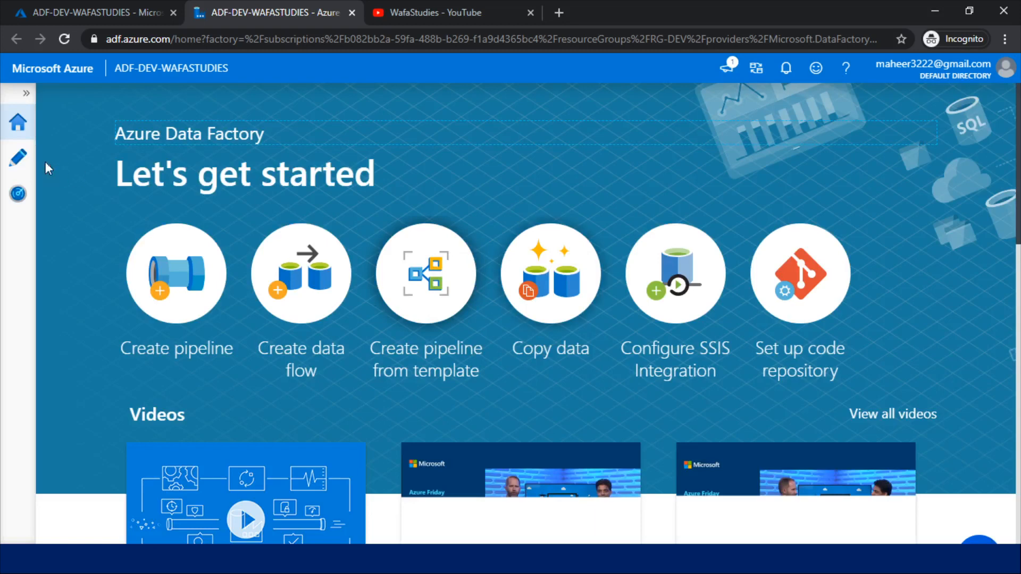
left_click(26, 164)
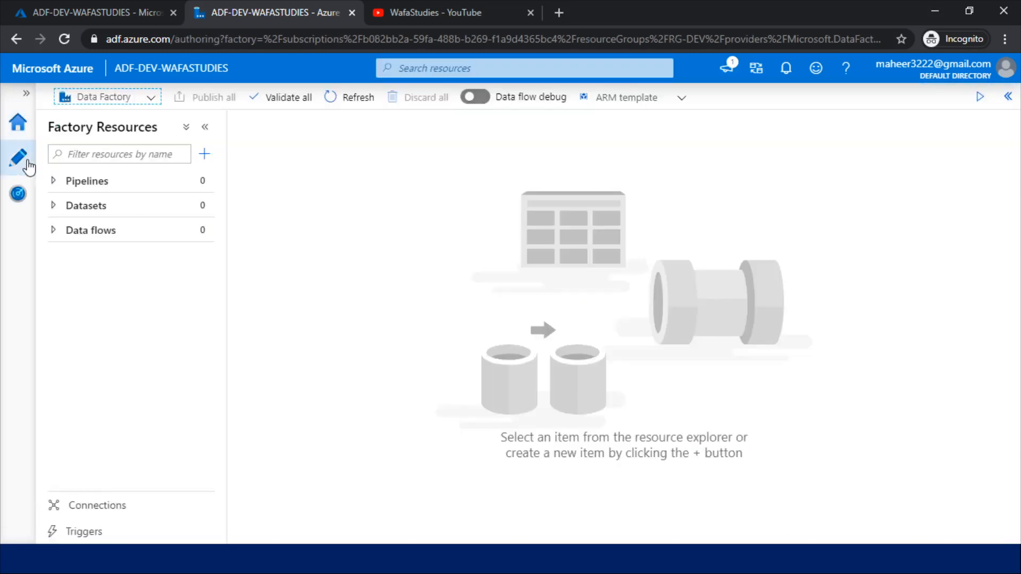
left_click(68, 509)
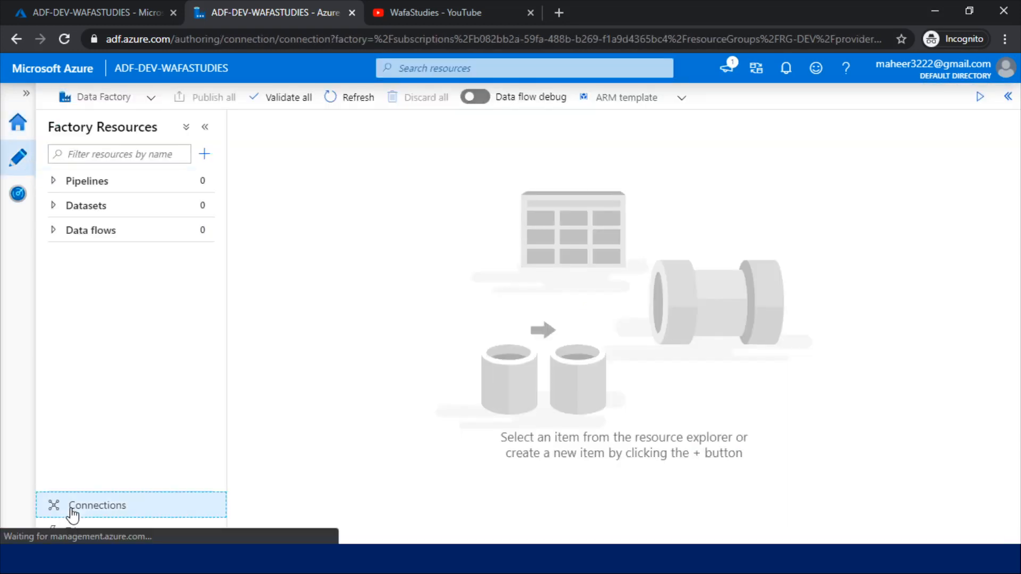
- Start a new linked service for the Azure Blob Storage data store
left_click(272, 178)
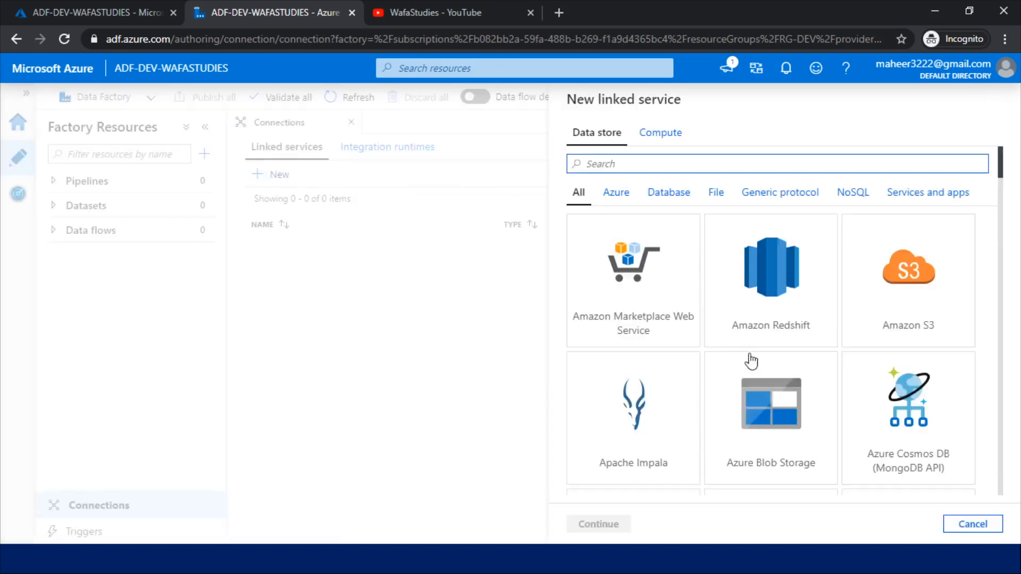
left_click(757, 395)
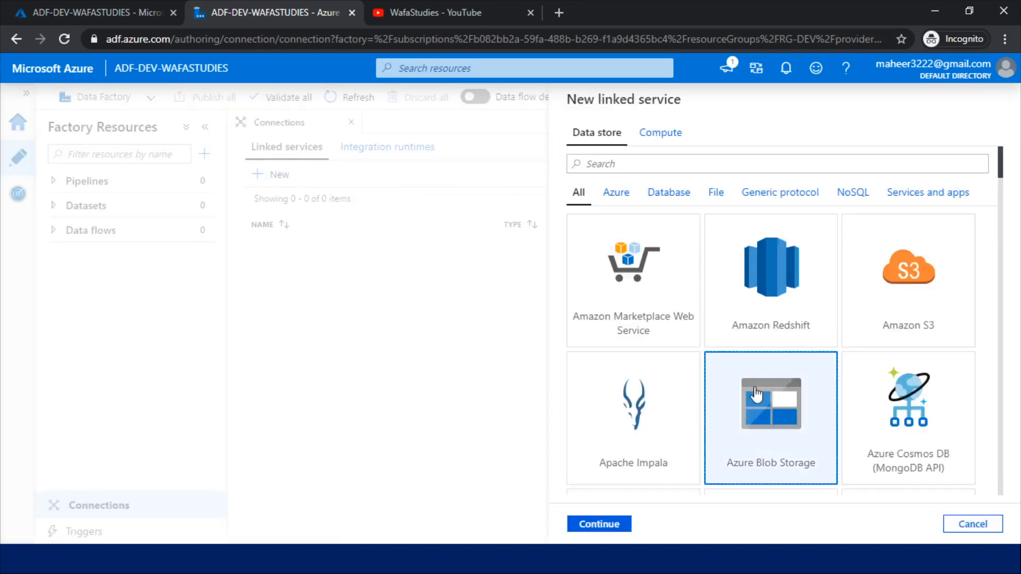
left_click(613, 525)
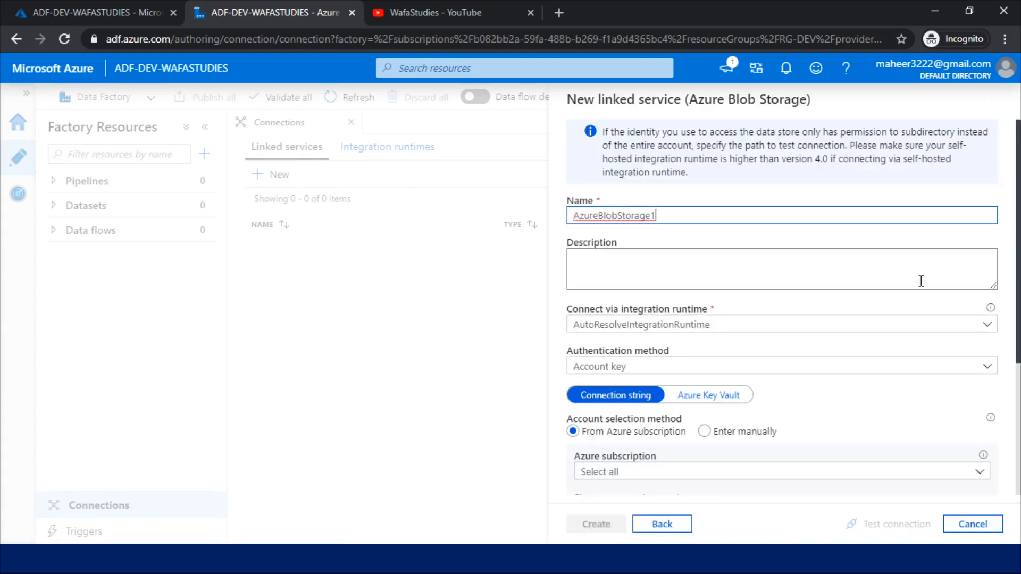
- Review the linked service settings and the available authentication methods, keeping Account key selected
scroll(572, 244, "down", 4)
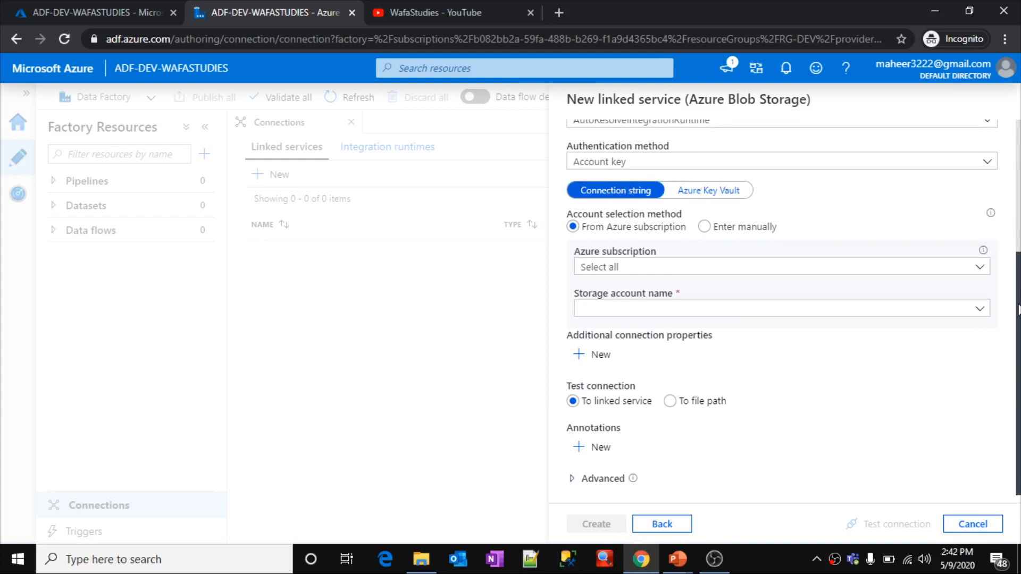
left_click_drag(1020, 310, 1019, 267)
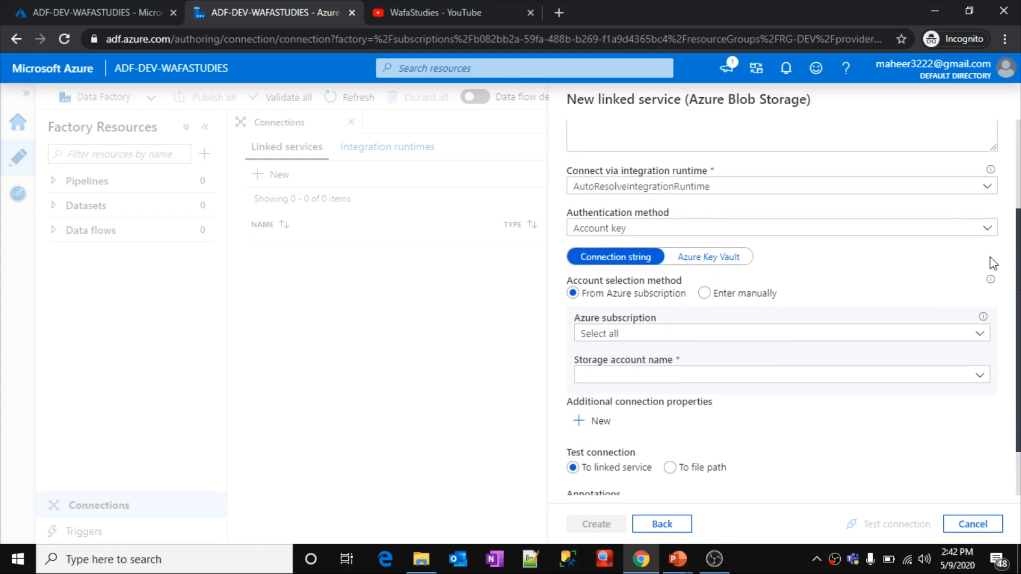
left_click(602, 230)
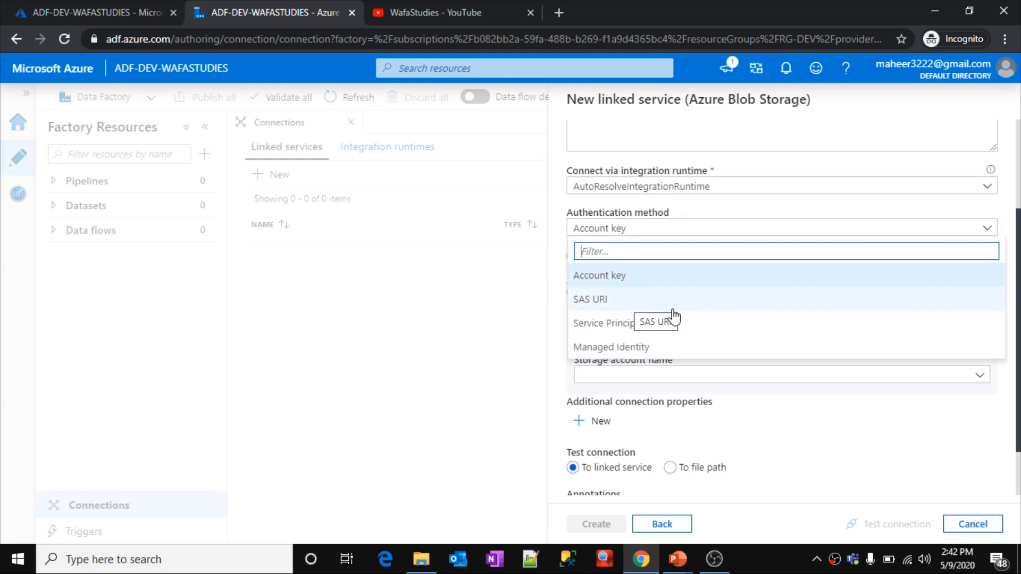
left_click(556, 251)
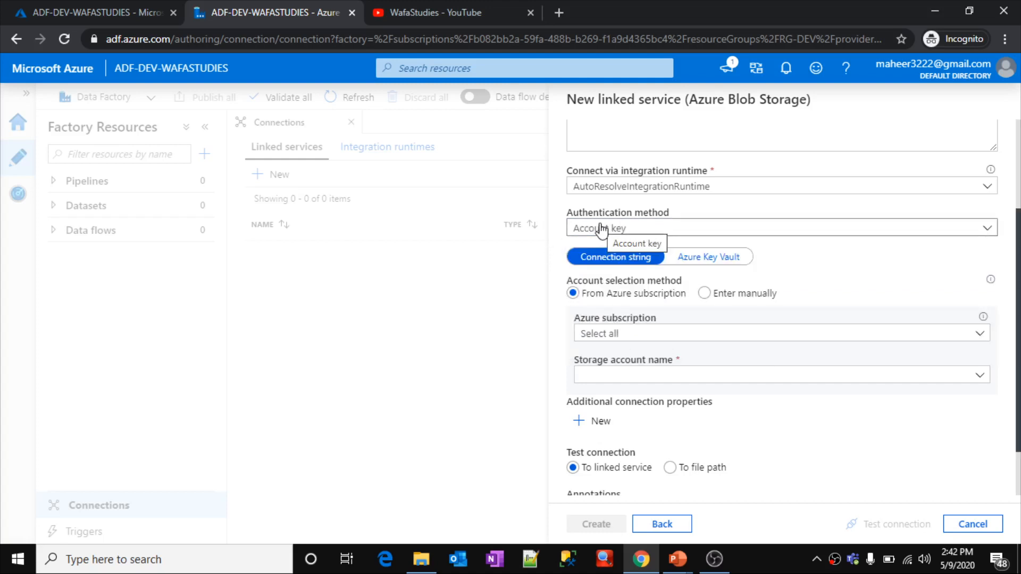
- Choose DemoSubscription and the storage account bsdevwafastudies for the linked service, and test the connection
left_click(611, 334)
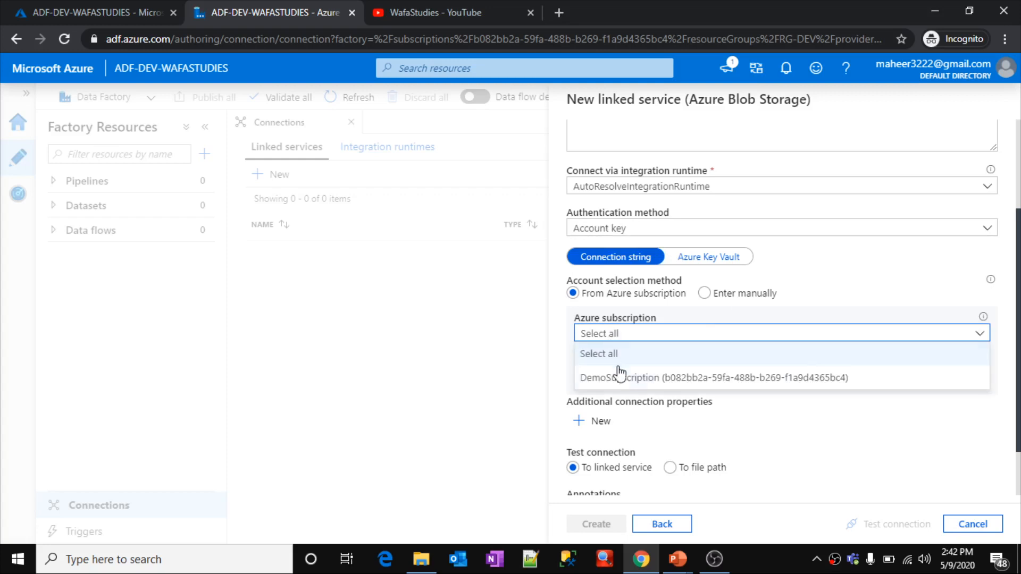
left_click(617, 379)
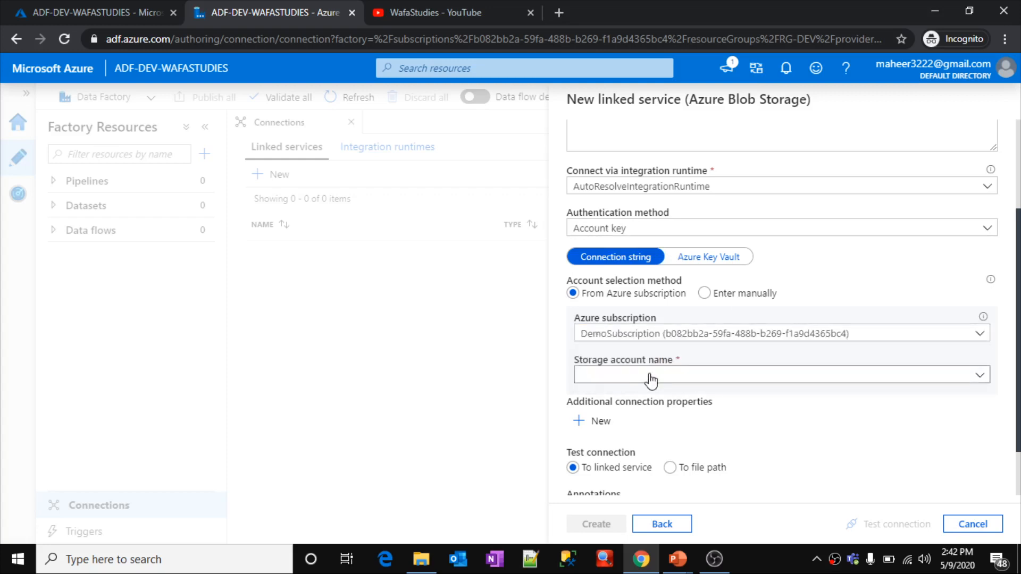
left_click(637, 379)
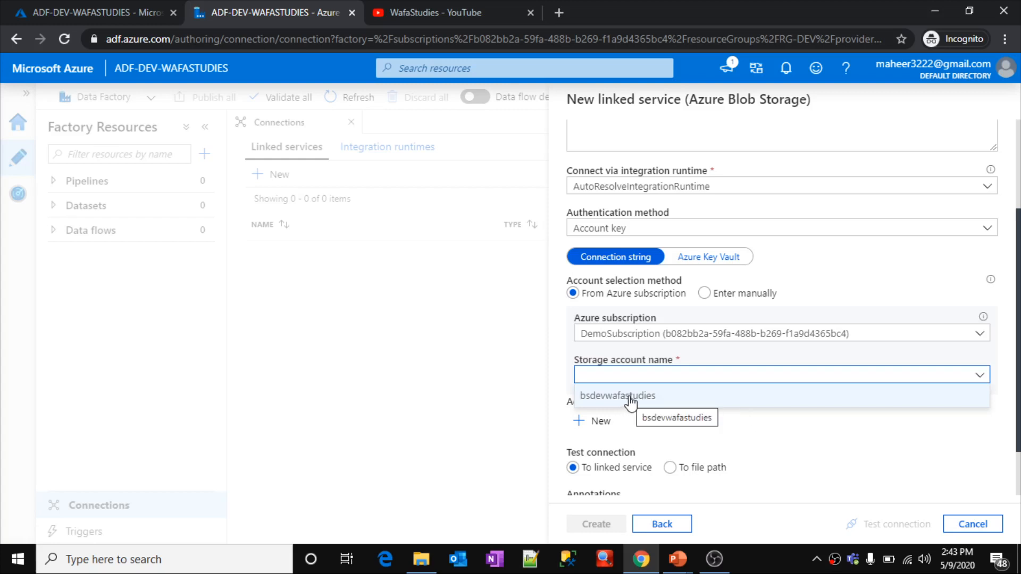
left_click(632, 398)
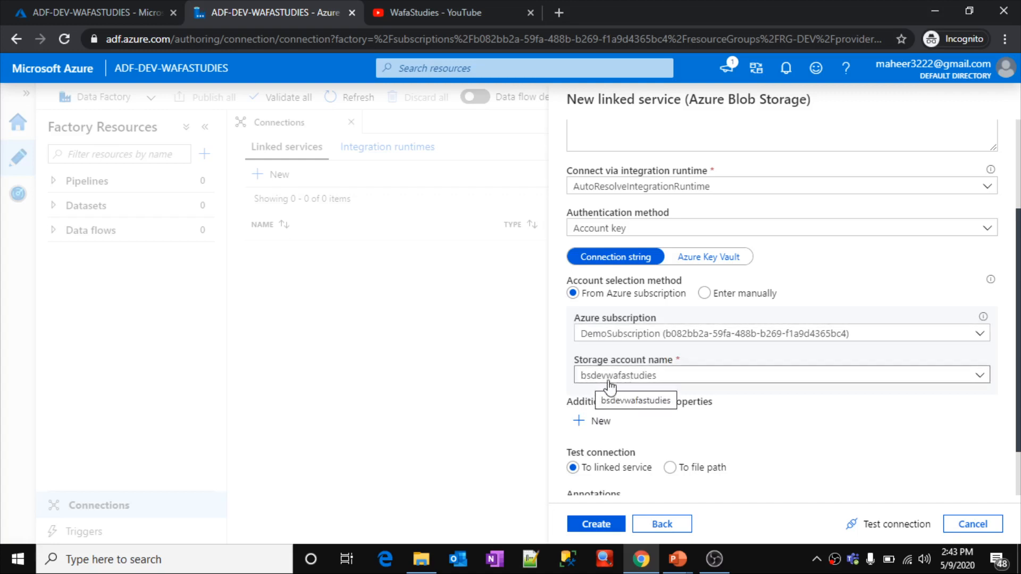
left_click(880, 526)
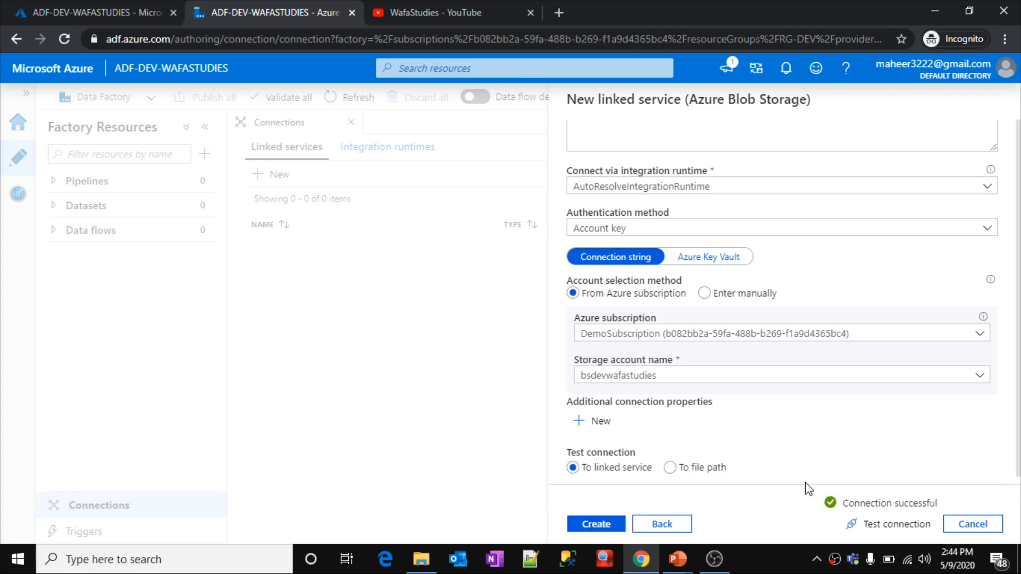
key("alt+Tab")
key("alt+Tab")
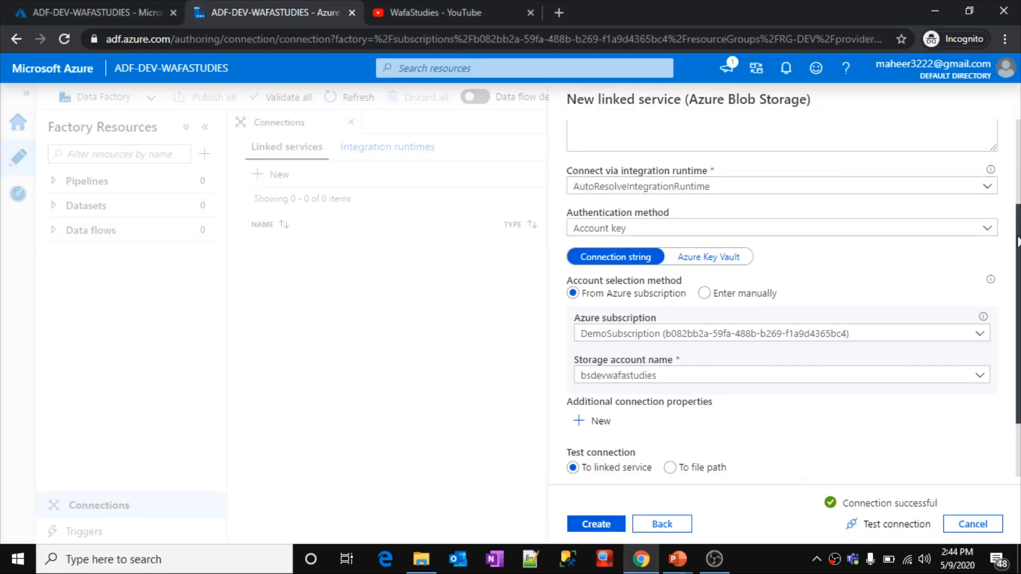
scroll(1017, 242, "up", 2)
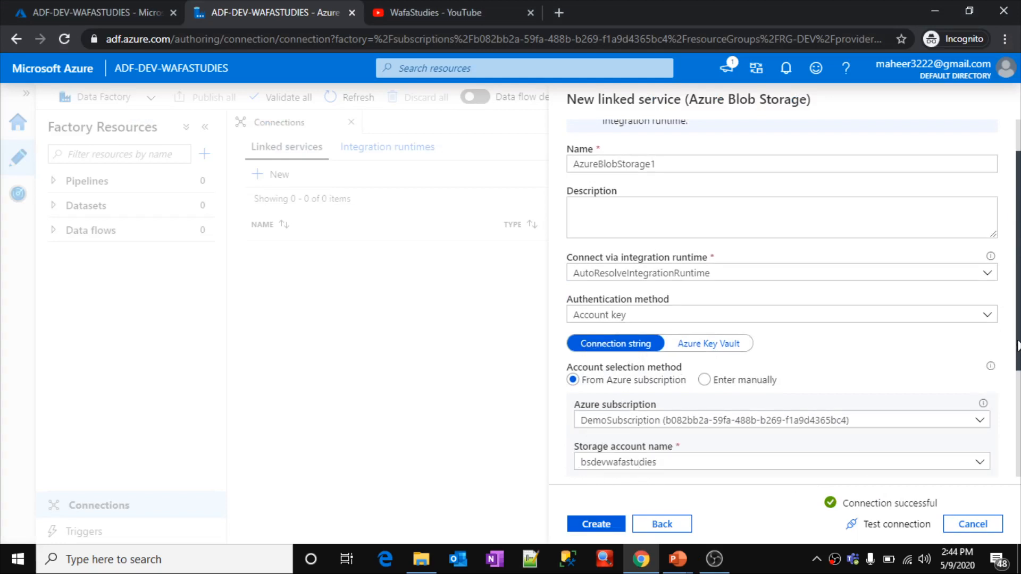
scroll(1018, 346, "down", 1)
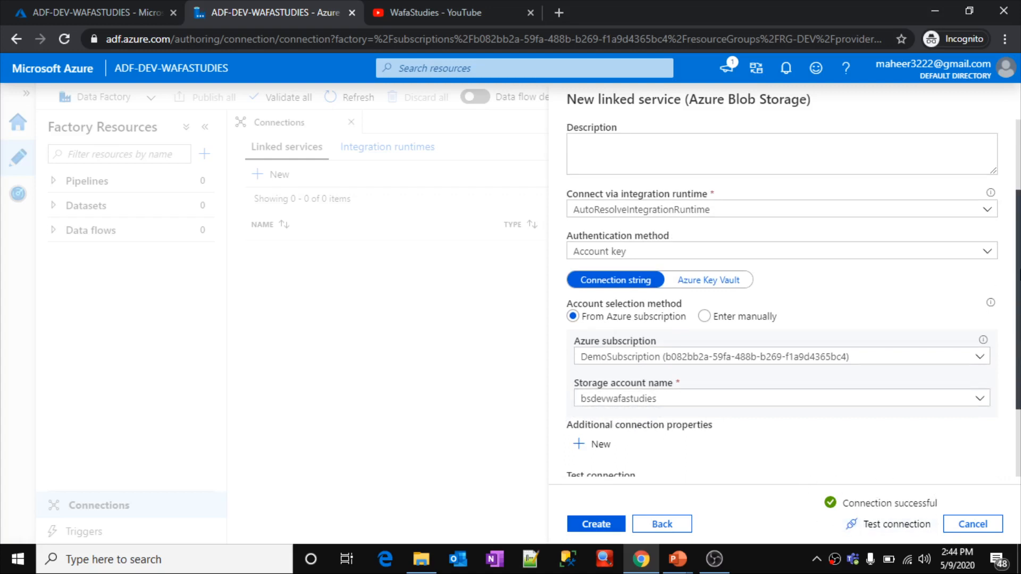
left_click_drag(1019, 274, 1019, 231)
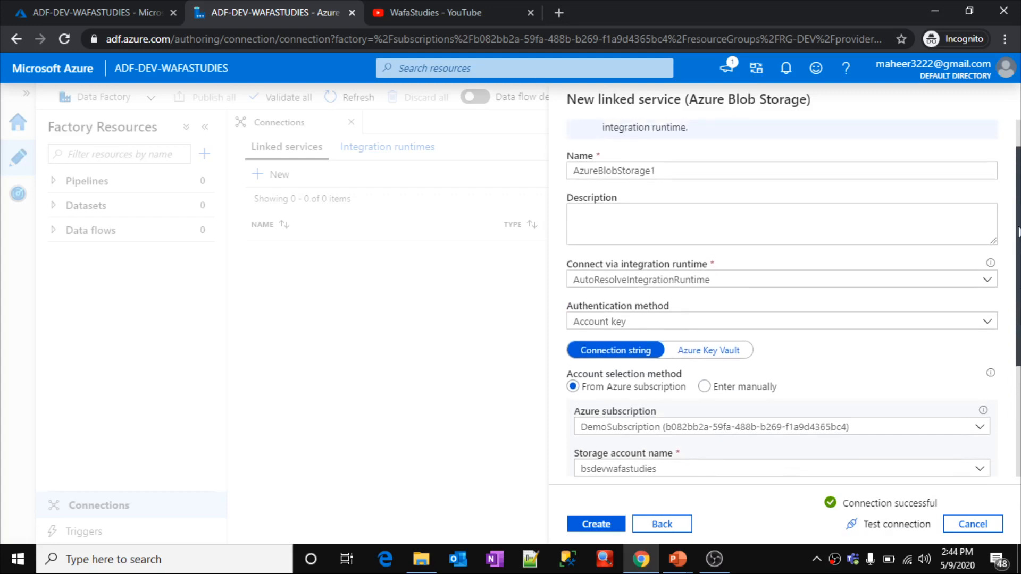
- Try Service Principal as the authentication method with DemoSubscription and the storage account bsdevwafastudies
left_click(640, 322)
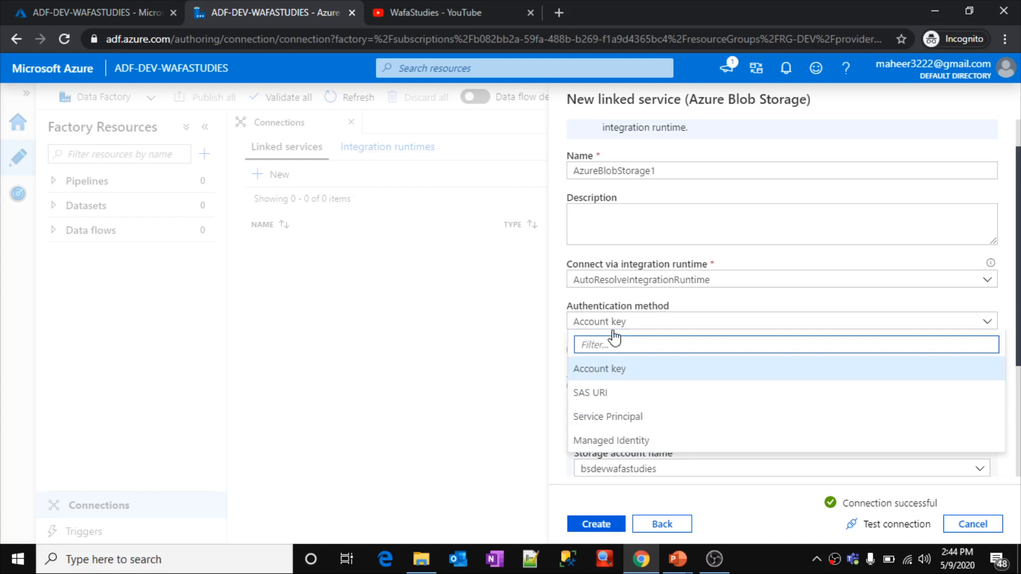
left_click(617, 421)
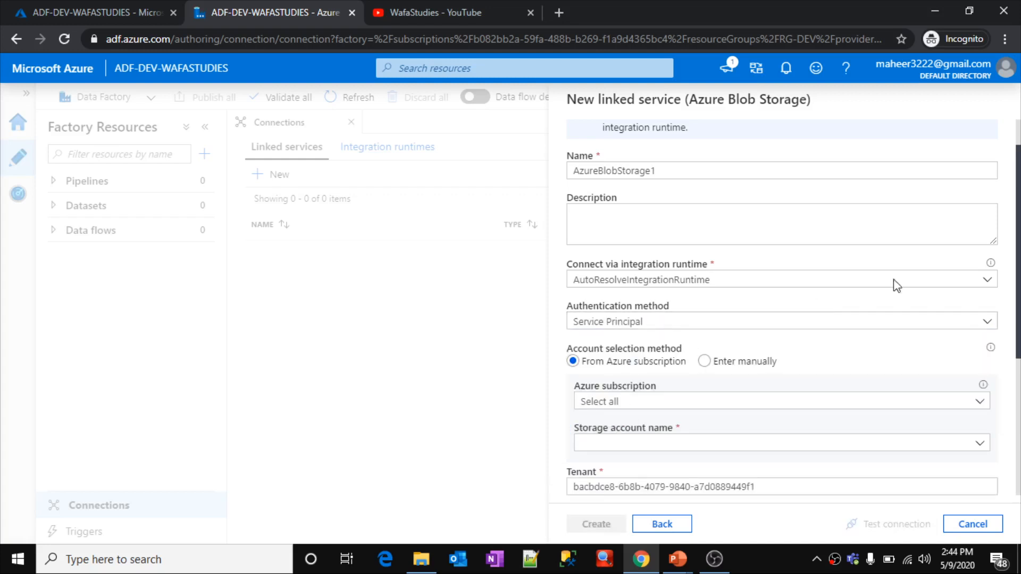
scroll(1019, 237, "down", 3)
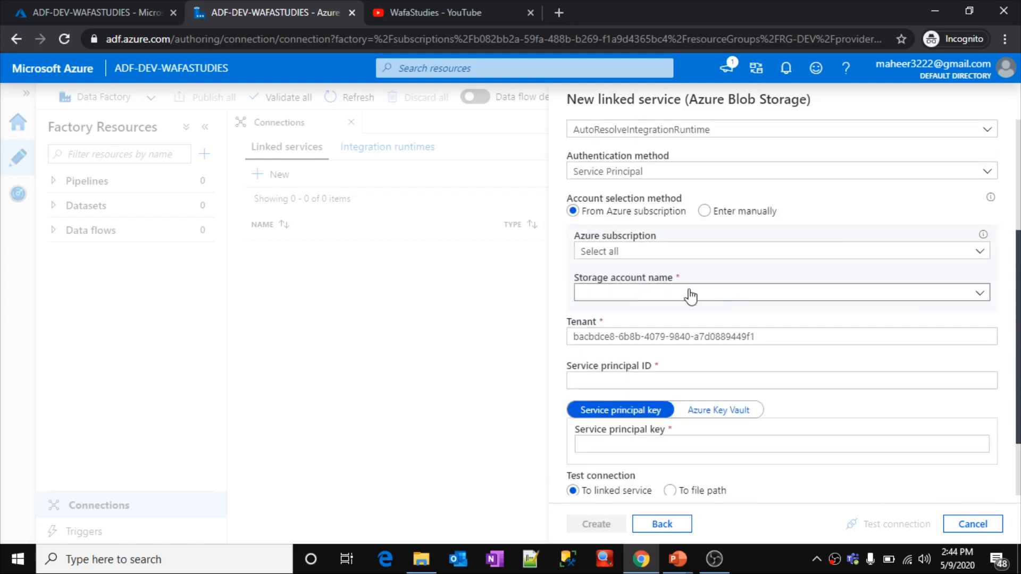
left_click(590, 298)
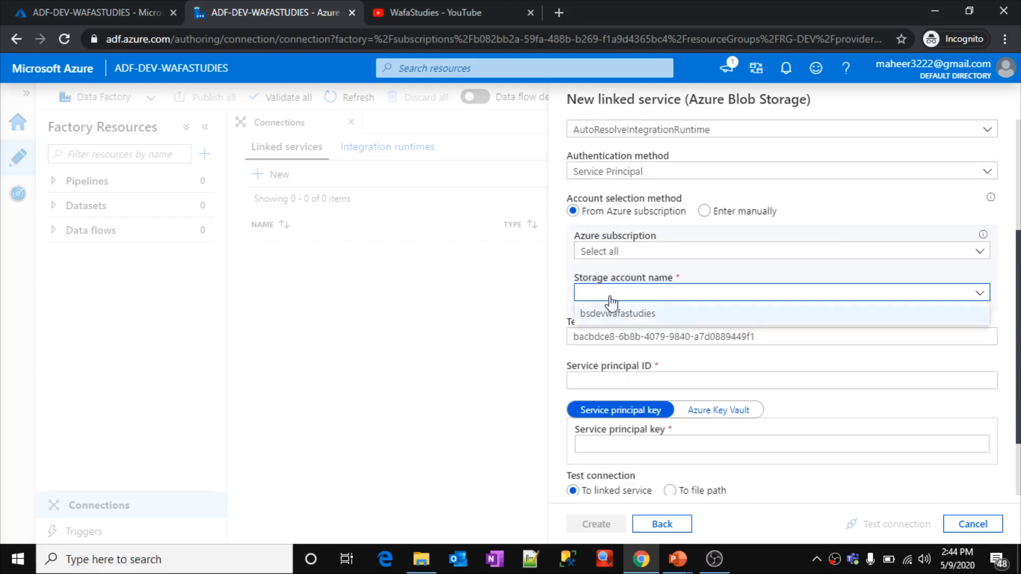
left_click(616, 254)
left_click(588, 296)
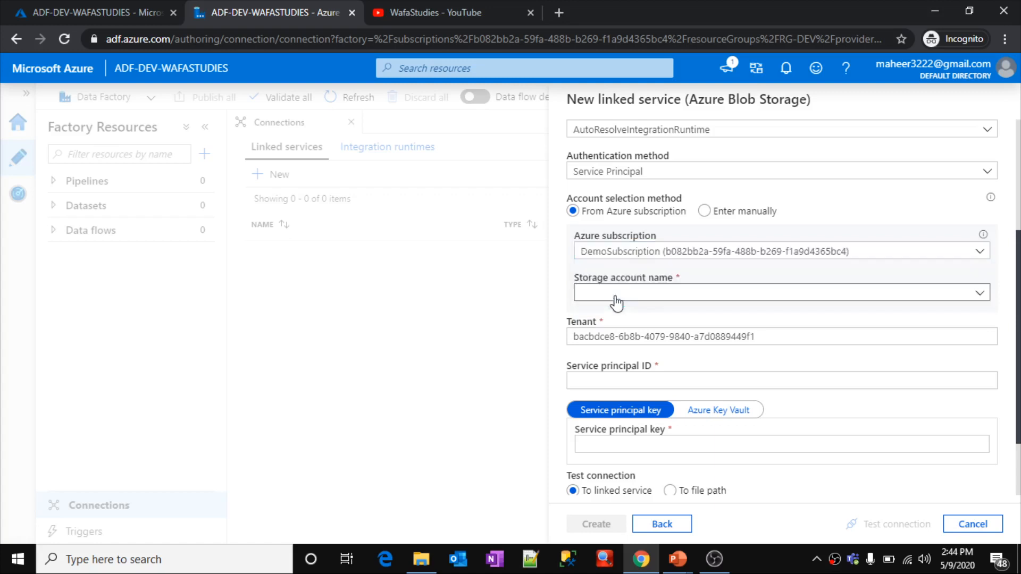
left_click(617, 296)
left_click(619, 315)
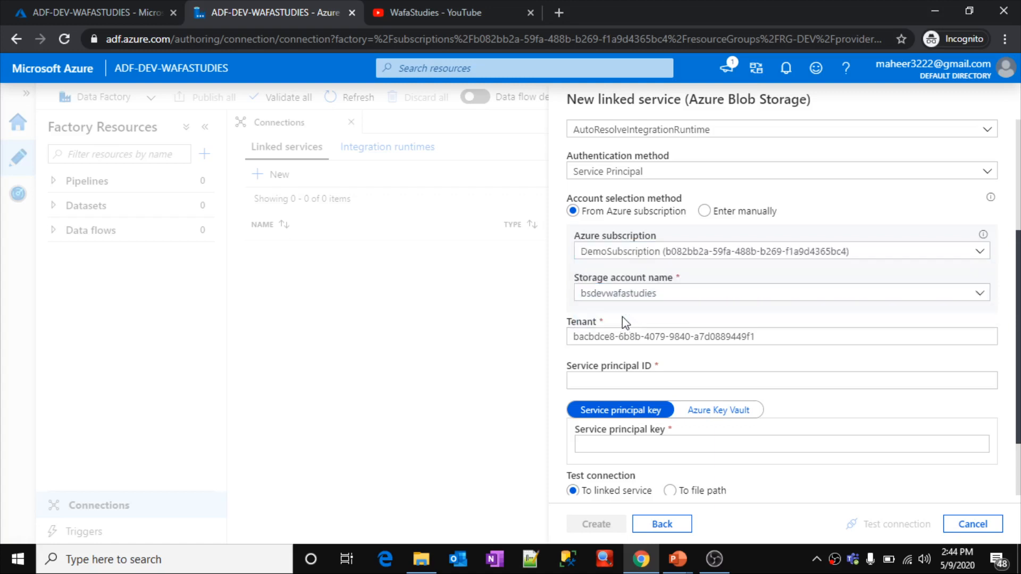
- Examine the service principal ID and key fields, and switch the key source to Azure Key Vault
left_click(606, 383)
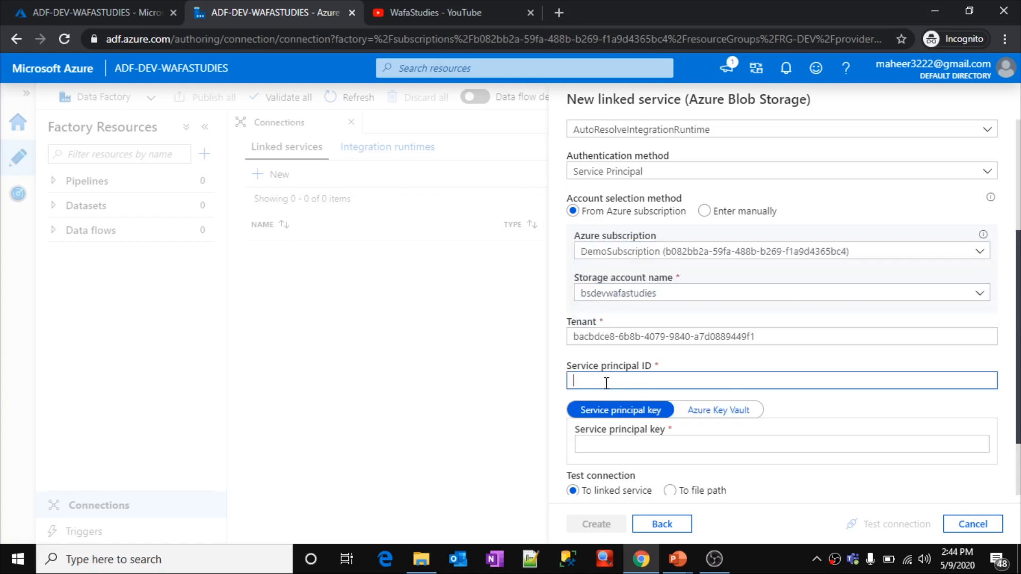
scroll(998, 424, "down", 2)
left_click(660, 356)
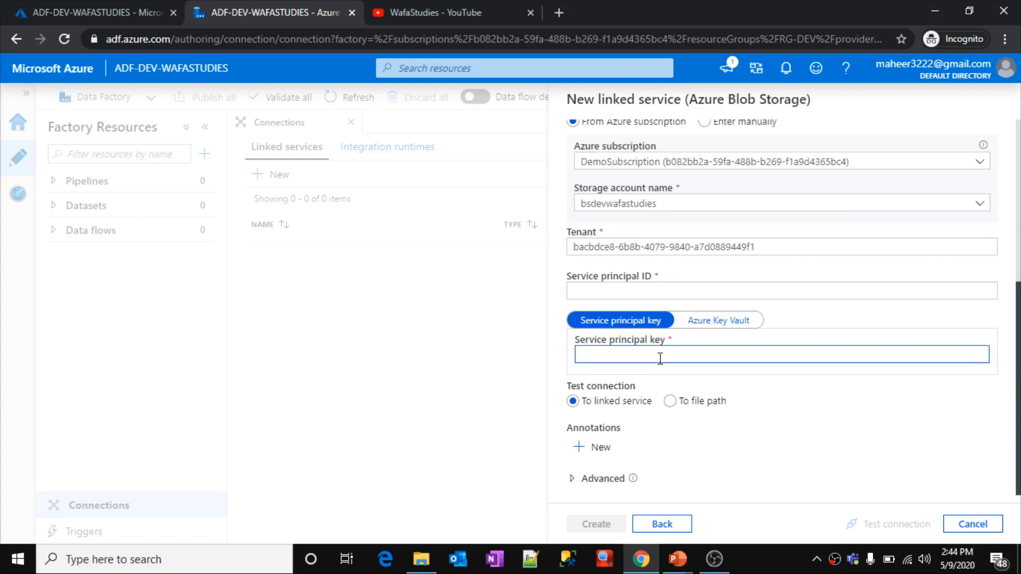
left_click(591, 290)
left_click(594, 355)
left_click(707, 322)
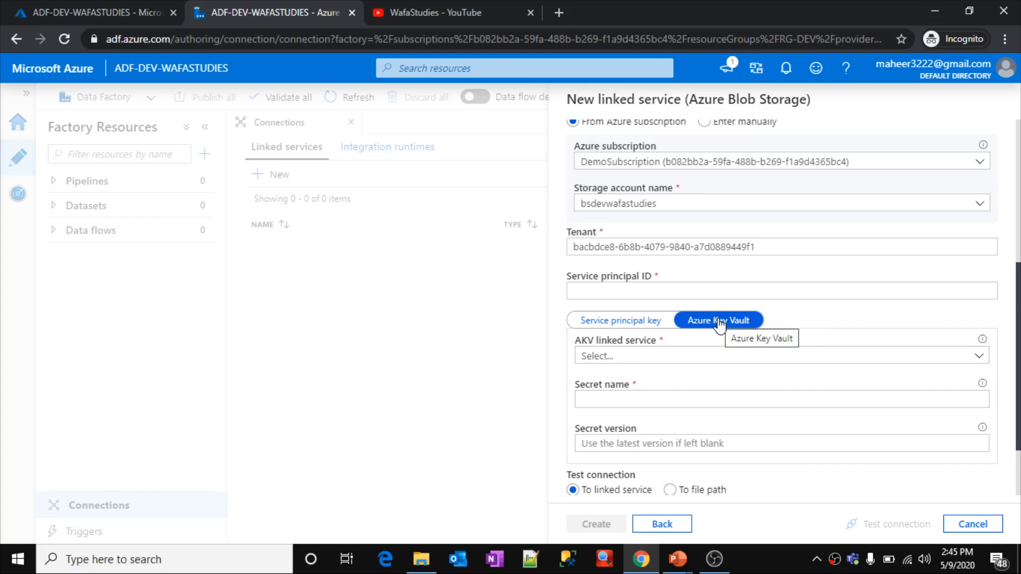
- Set the authentication method back to Account key, switch its source to Azure Key Vault, and activate the secret name field
scroll(781, 308, "up", 3)
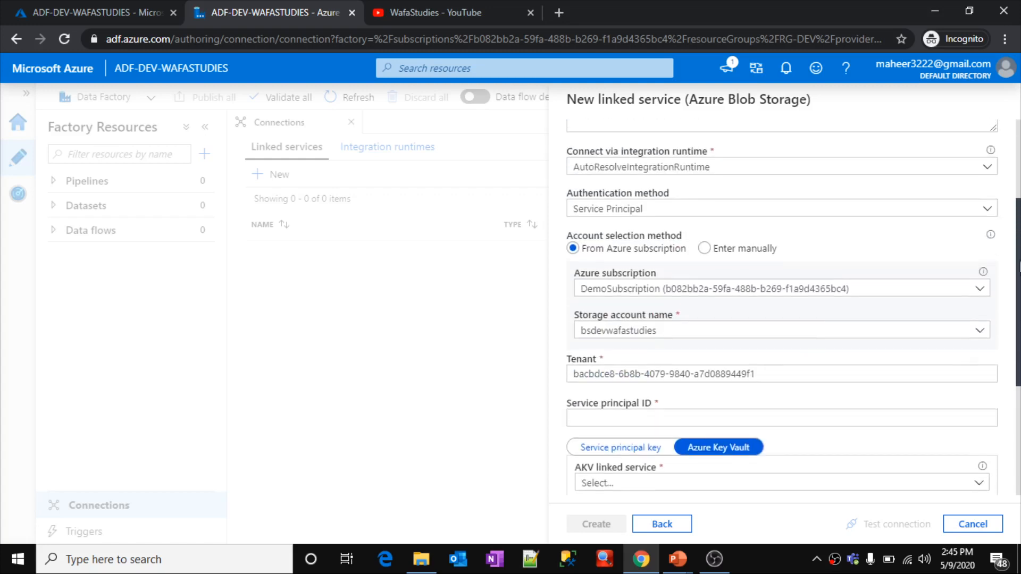
left_click(601, 234)
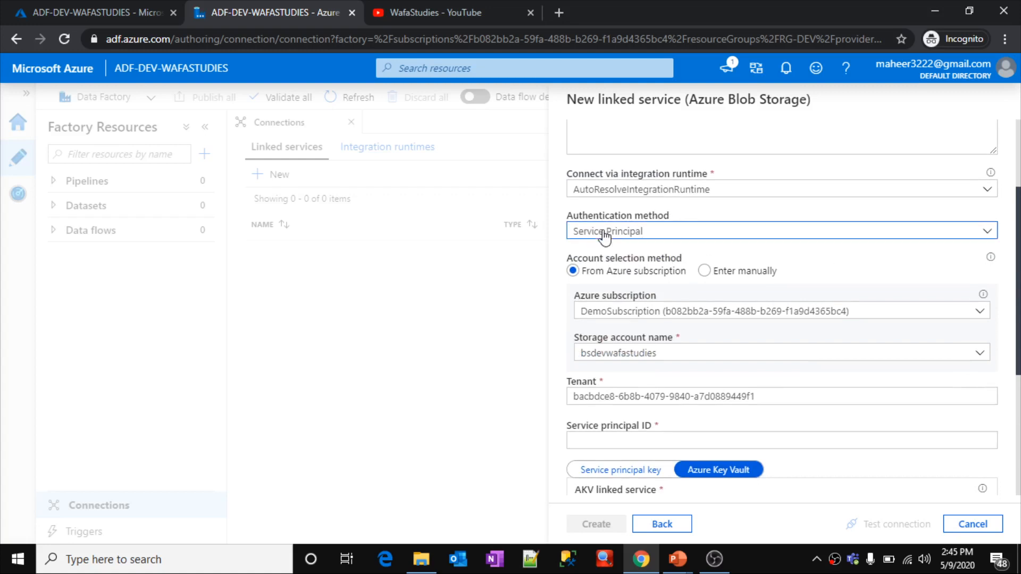
left_click(617, 281)
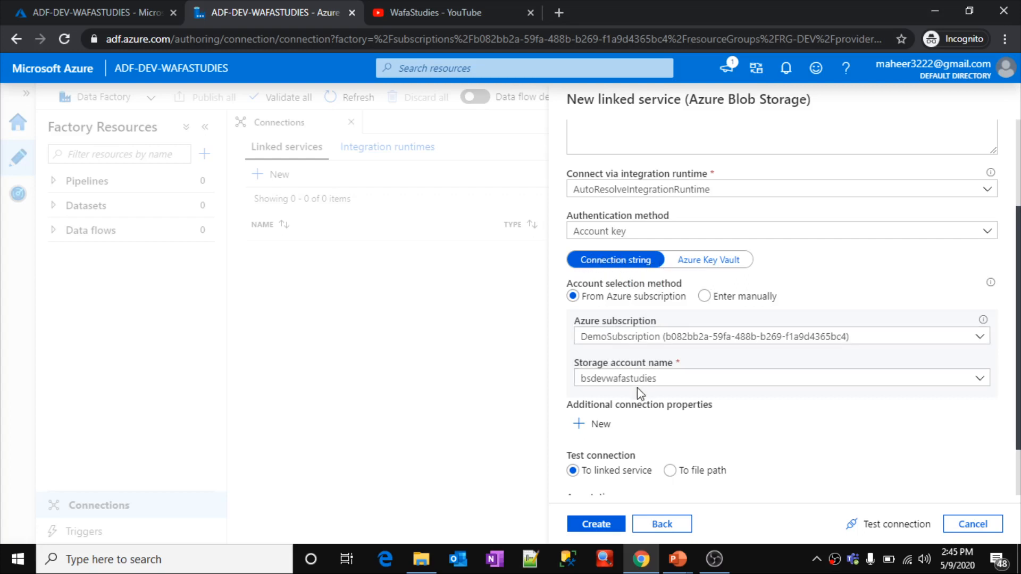
left_click(691, 261)
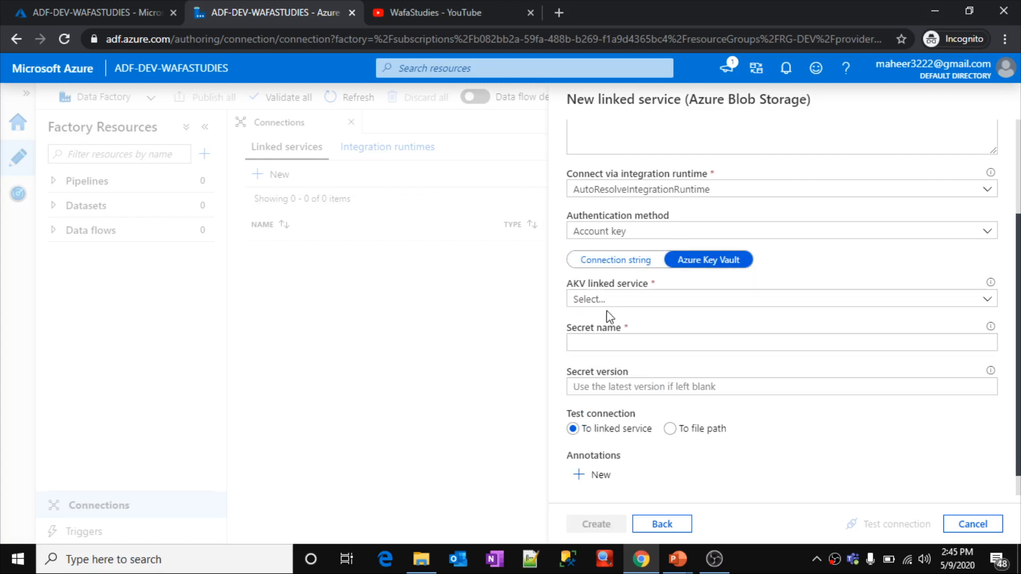
left_click(582, 343)
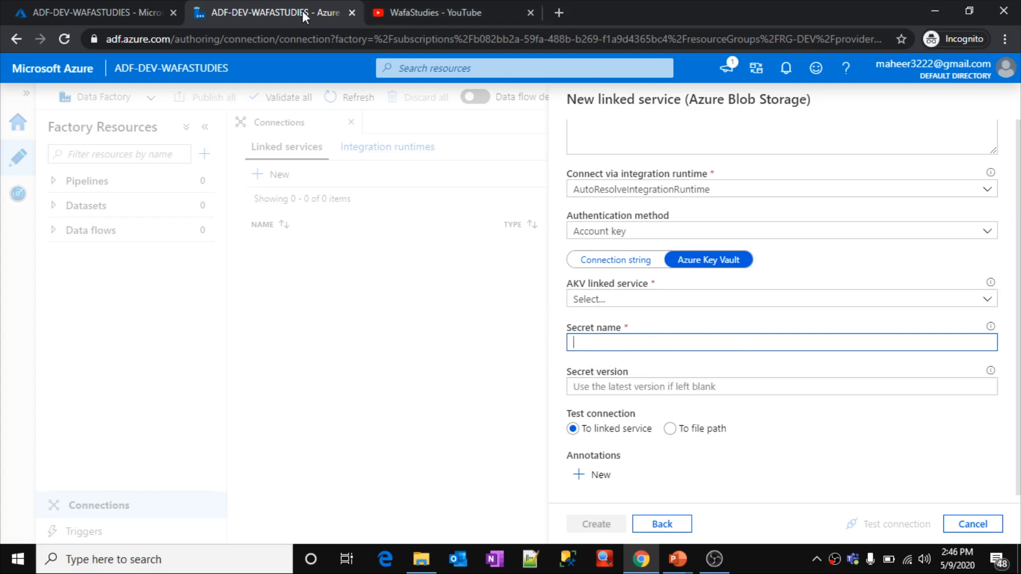
- Return to the Azure portal, view the RG-DEV resource group, and search for "key vault" to open the Key vaults service
left_click(108, 12)
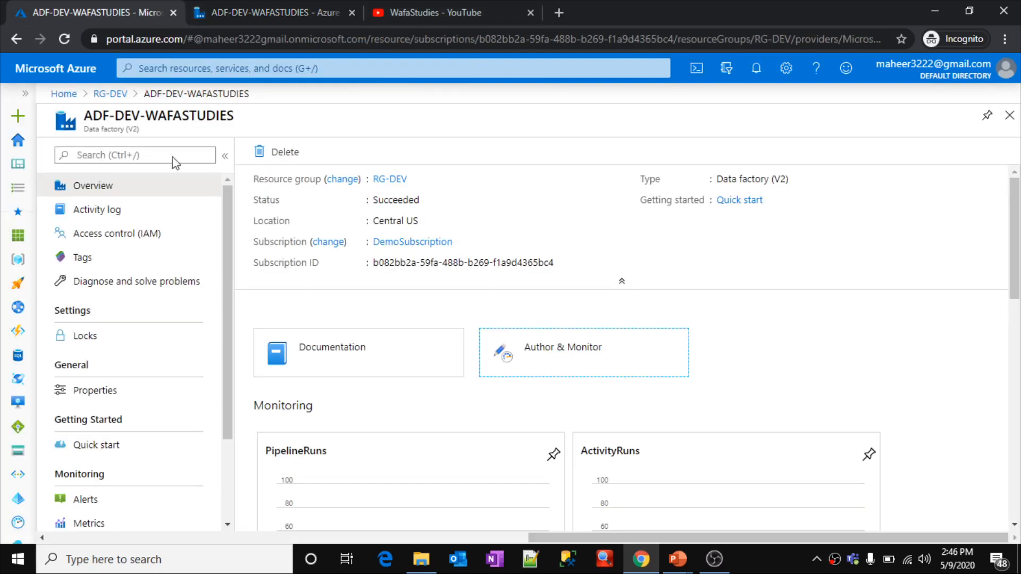
left_click(108, 93)
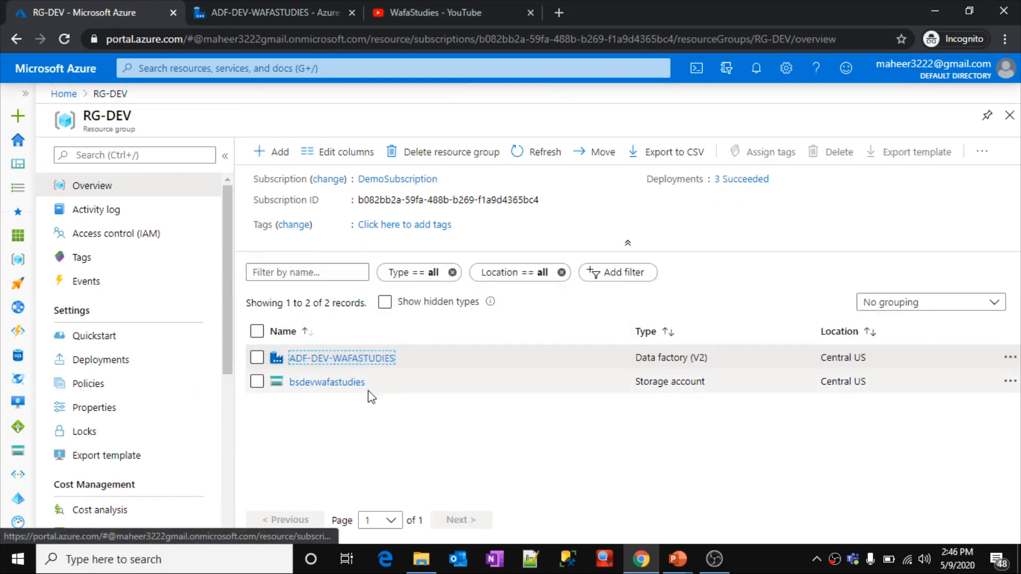
left_click(311, 69)
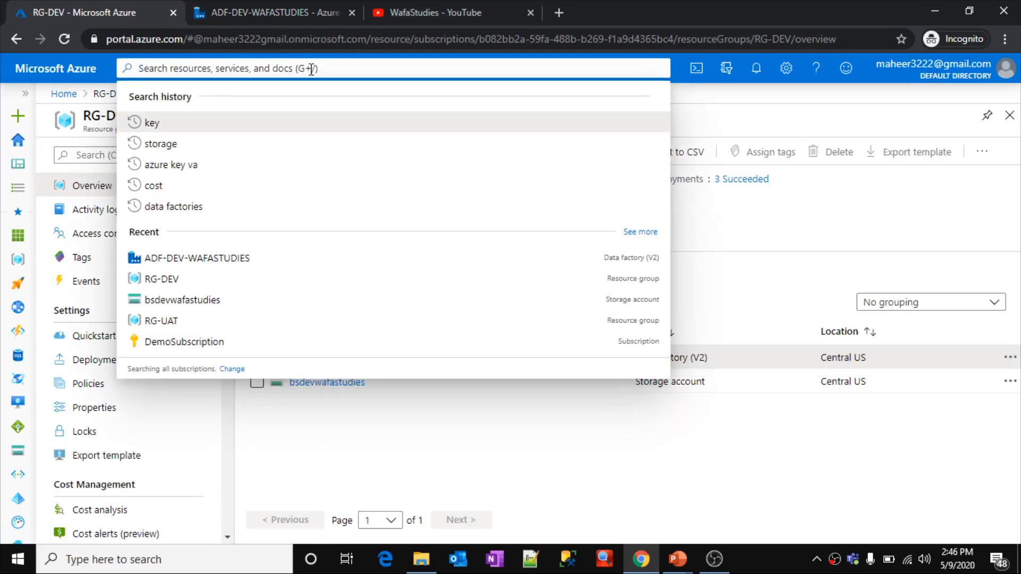
type("key va")
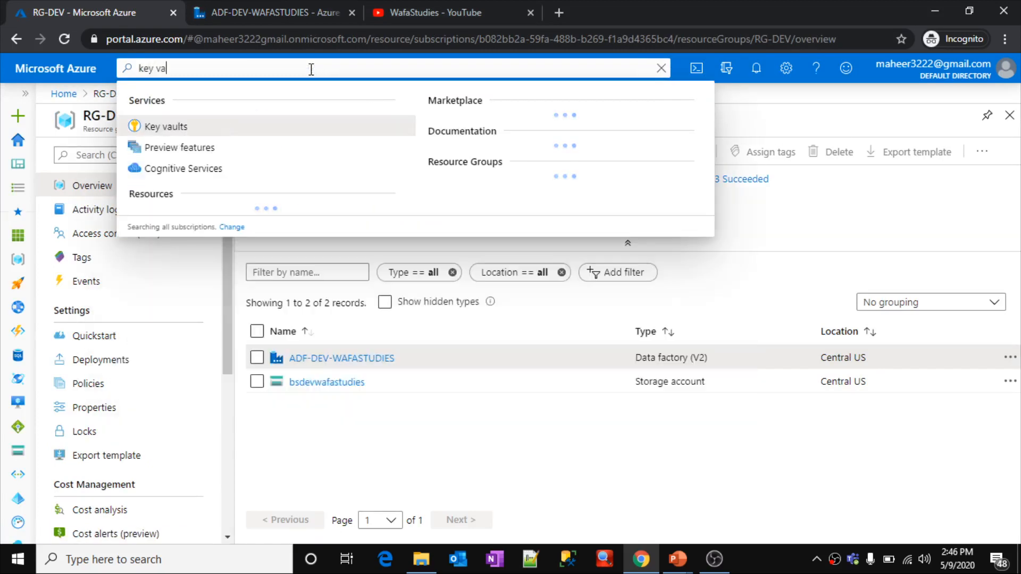
type("ult")
left_click(161, 128)
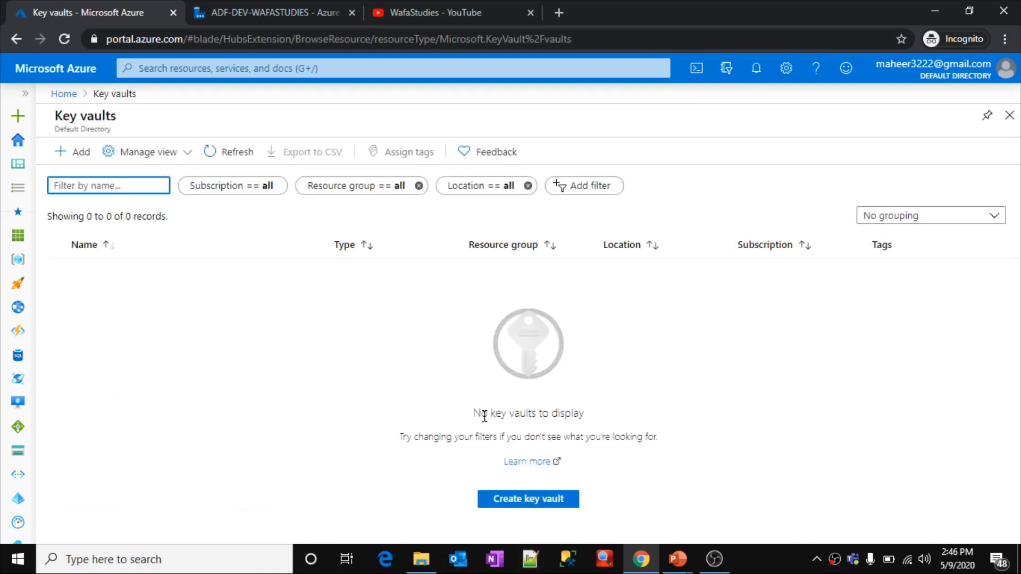
left_click_drag(482, 415, 564, 414)
- Start a new key vault in the RG-DEV resource group and name it KV-DEV-WAFA
left_click(59, 154)
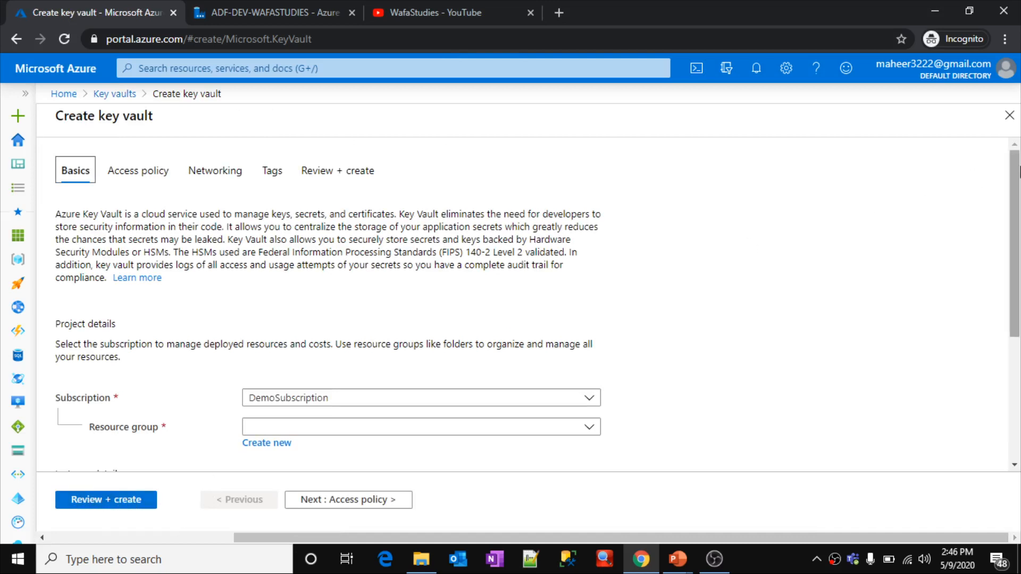
scroll(1013, 180, "down", 3)
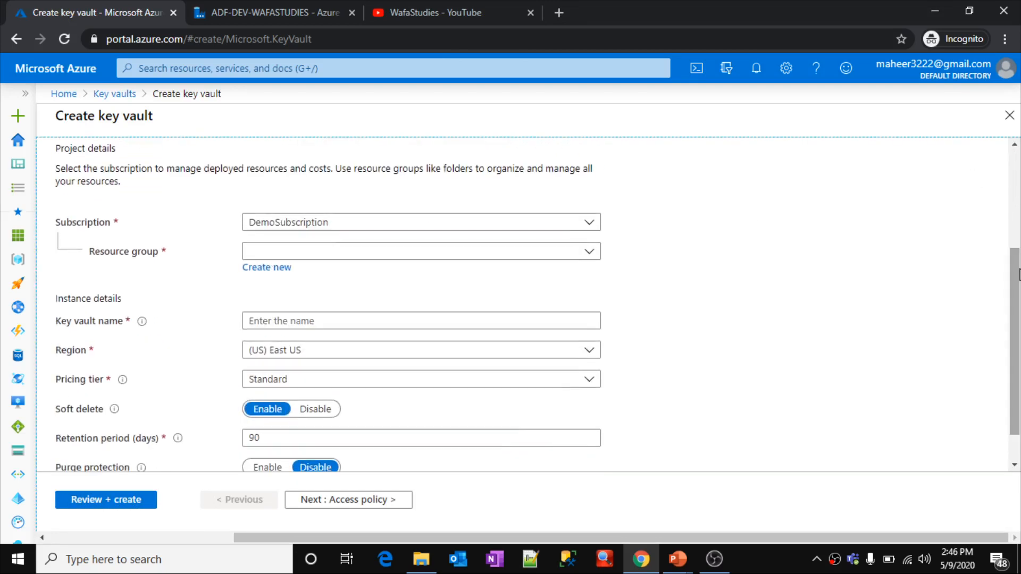
left_click(330, 256)
left_click(307, 305)
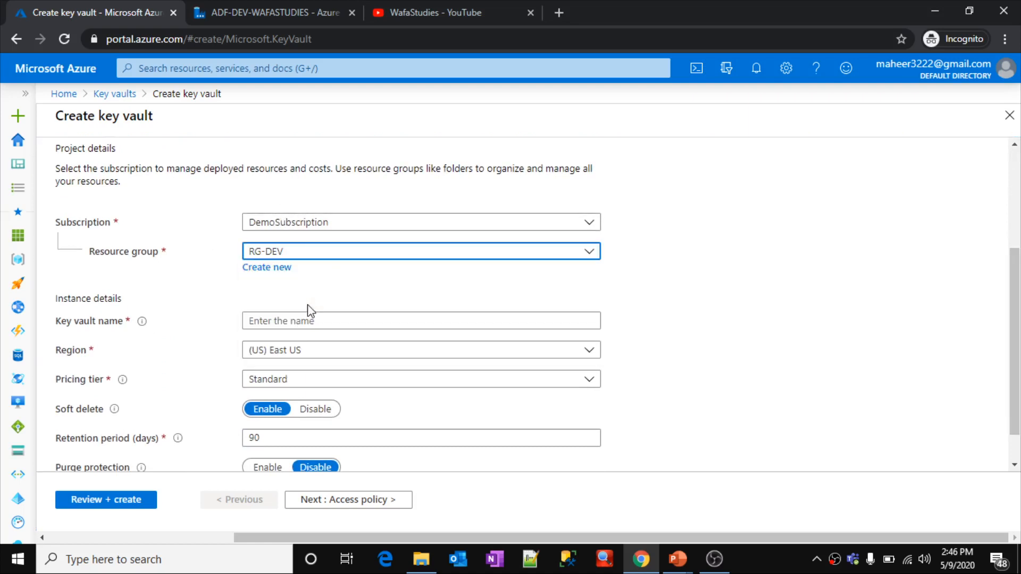
left_click(343, 322)
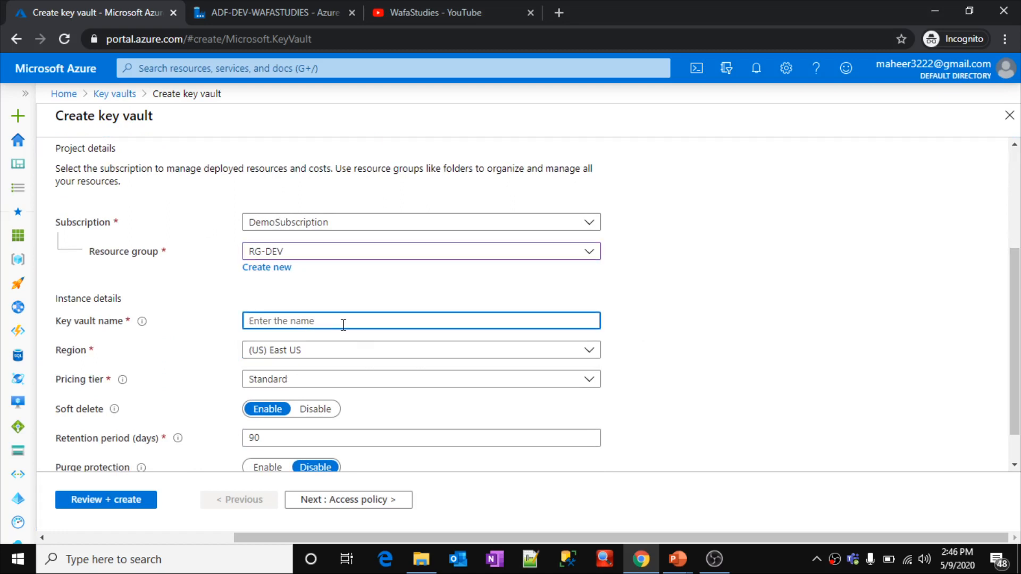
type("KV")
- Set the key vault's region to (US) Central US, then review and create it with the other settings left at their defaults
left_click(325, 353)
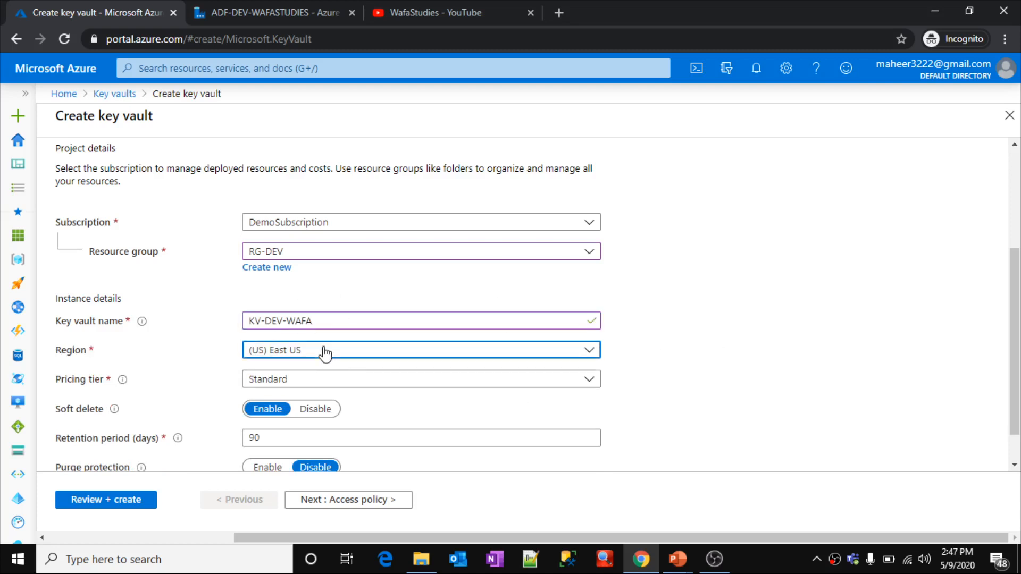
left_click(326, 352)
type("centr")
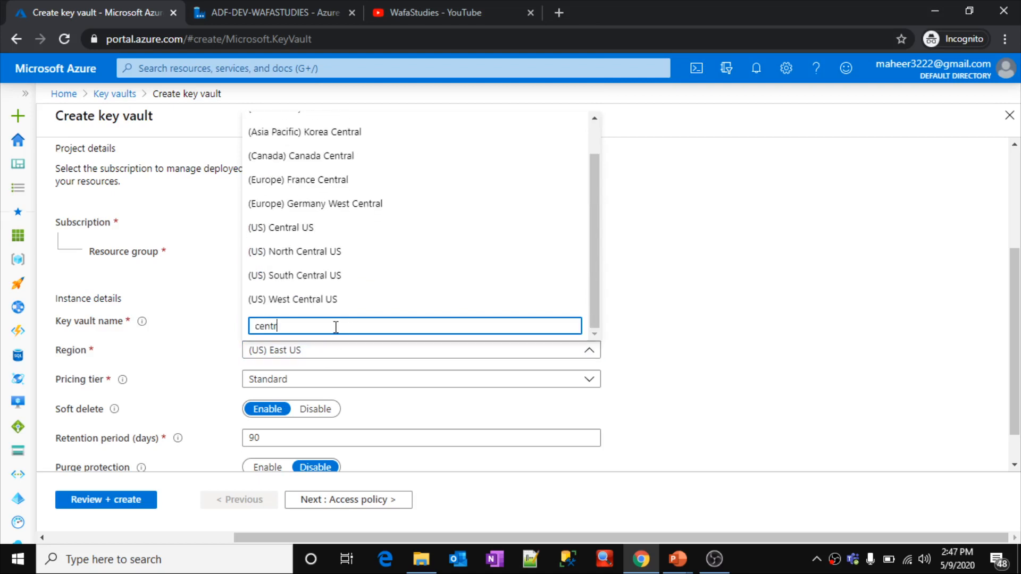
left_click(303, 229)
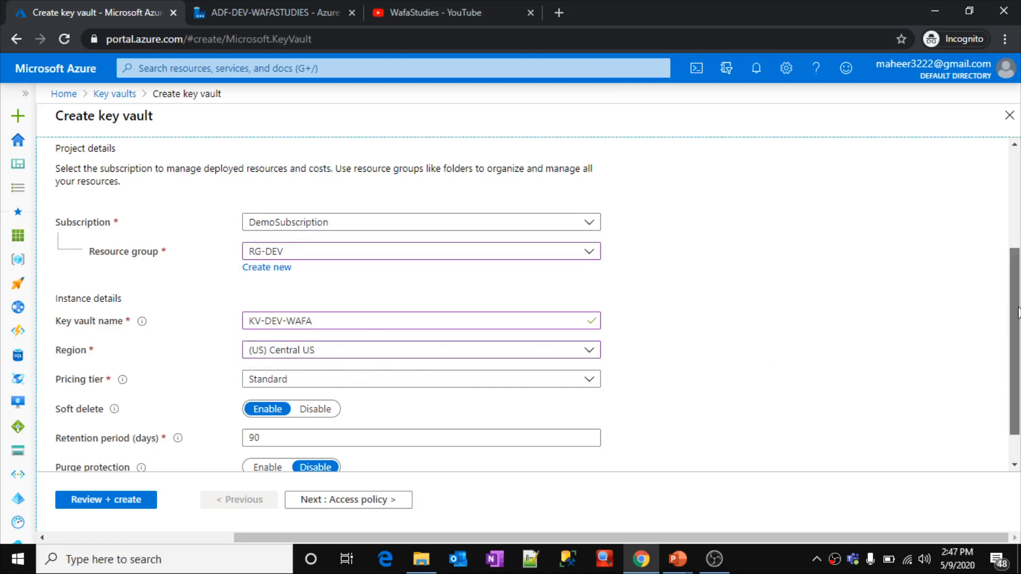
left_click_drag(1016, 342, 1017, 366)
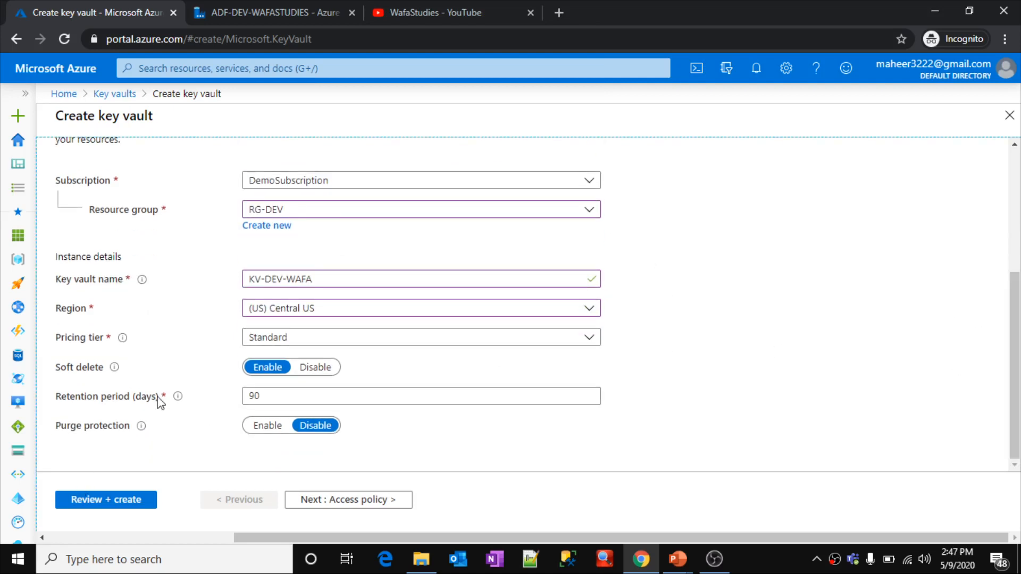
left_click(82, 506)
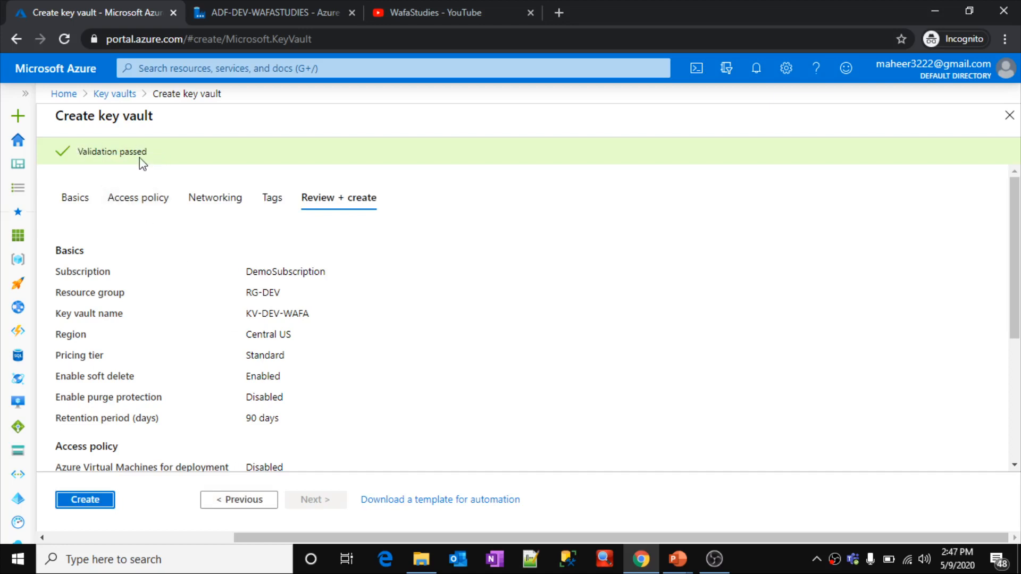
left_click(80, 503)
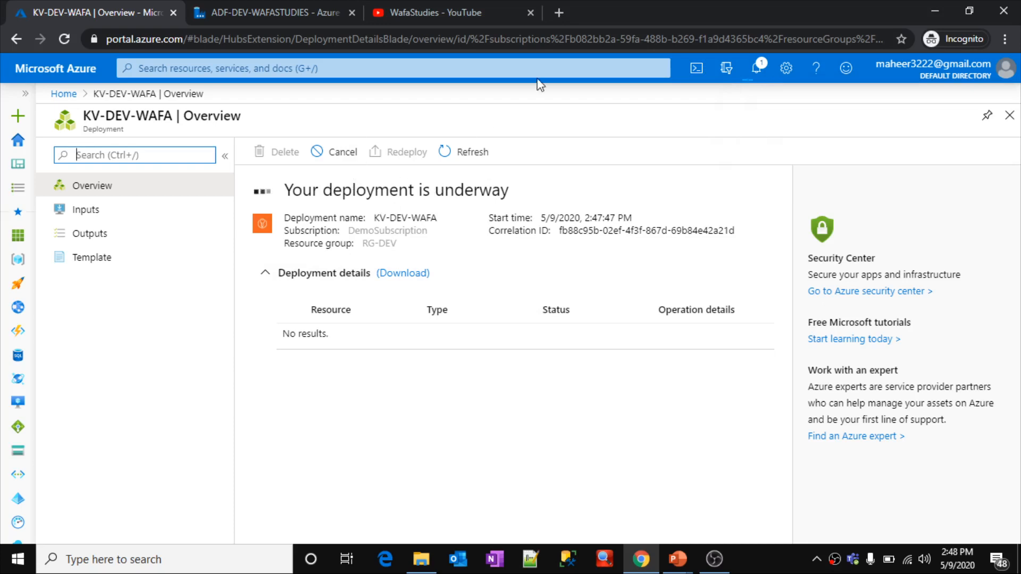
- Load portal.azure.com in the browser tab showing YouTube and close the extra blank tab
left_click(559, 13)
left_click_drag(449, 3, 676, 1)
left_click(453, 44)
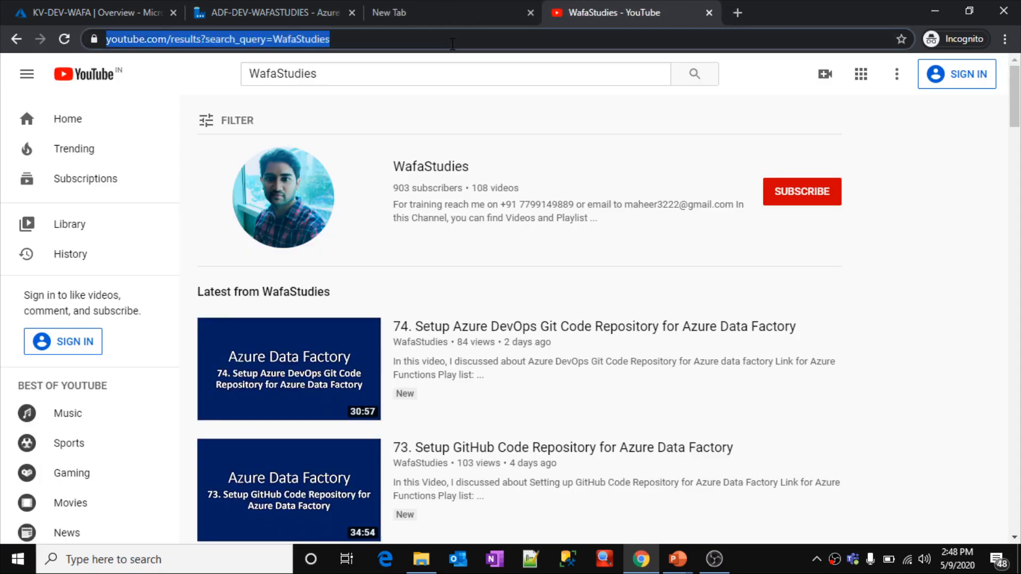
type("portal.azure.com")
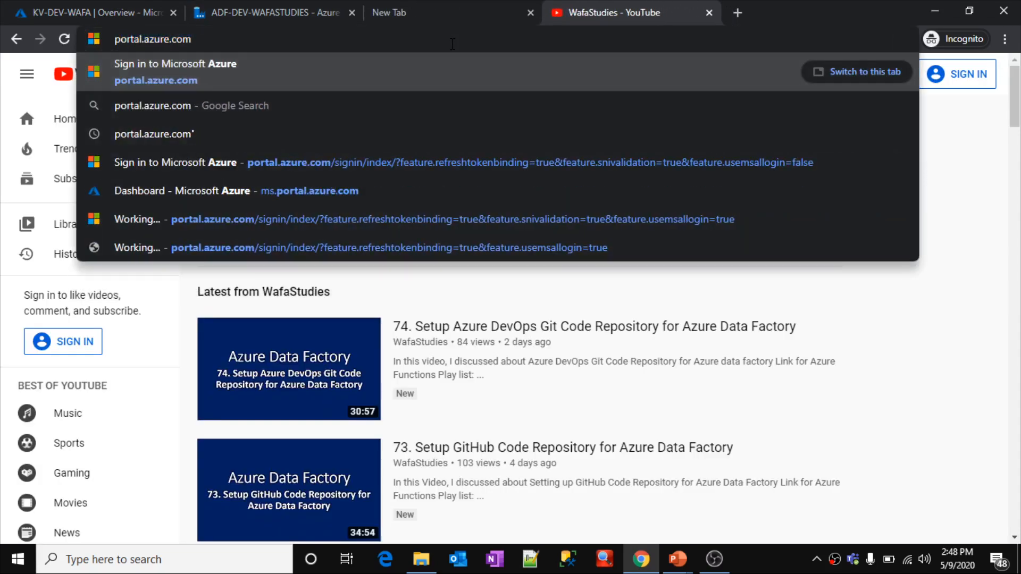
key("Return")
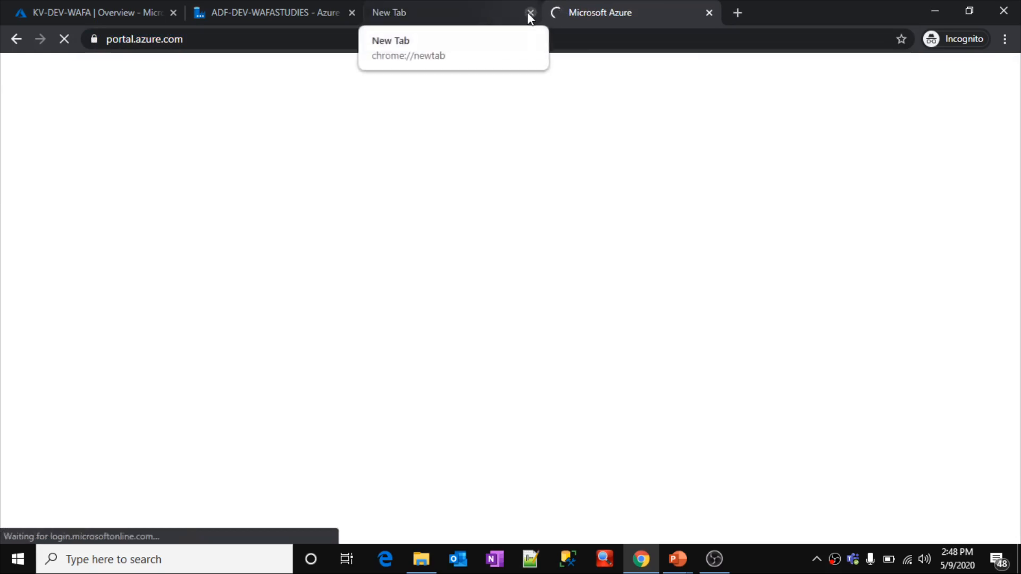
left_click(530, 12)
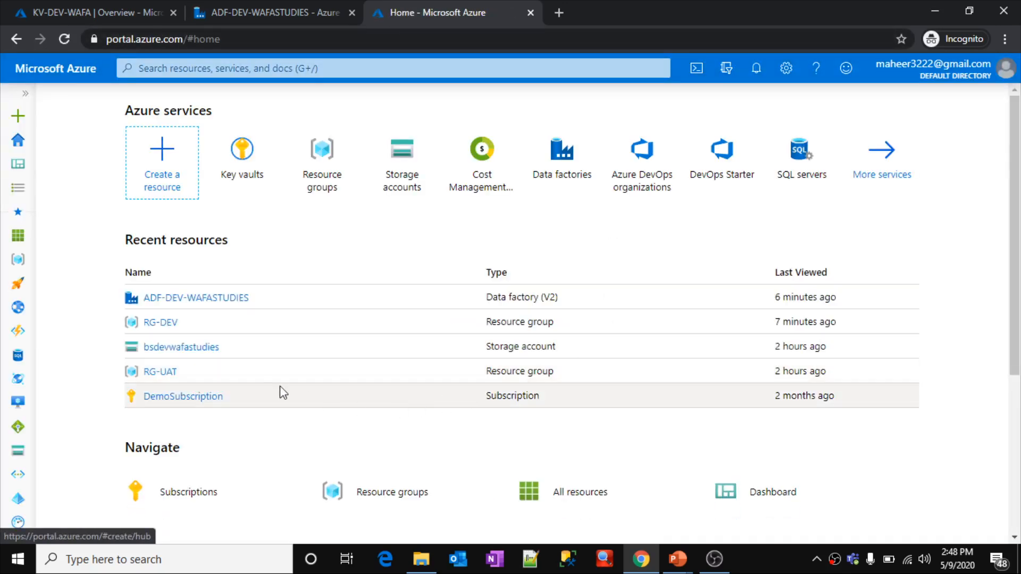
- Open the storage account bsdevwafastudies, view its containers, and go to its access keys
left_click(163, 351)
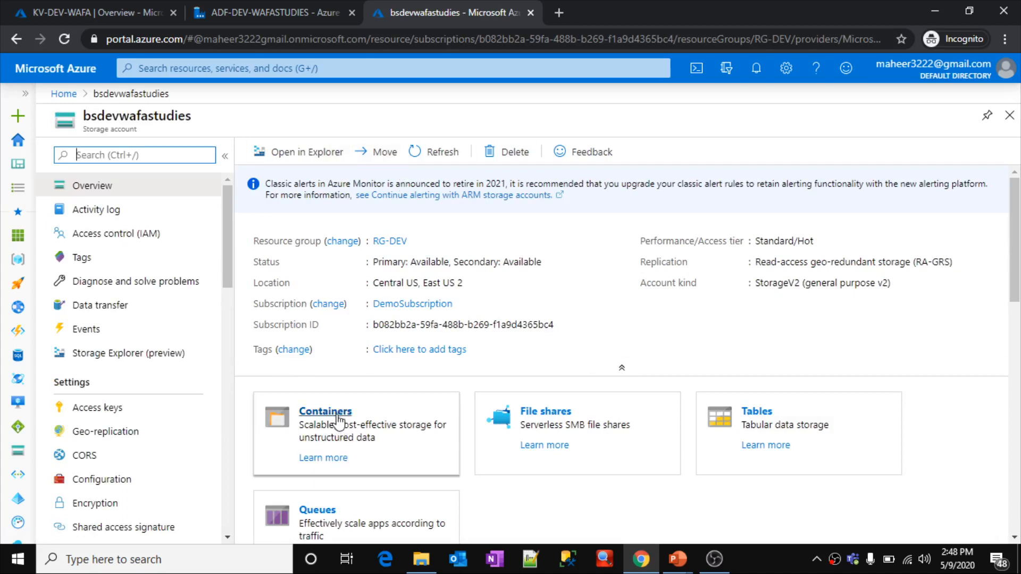
left_click(337, 417)
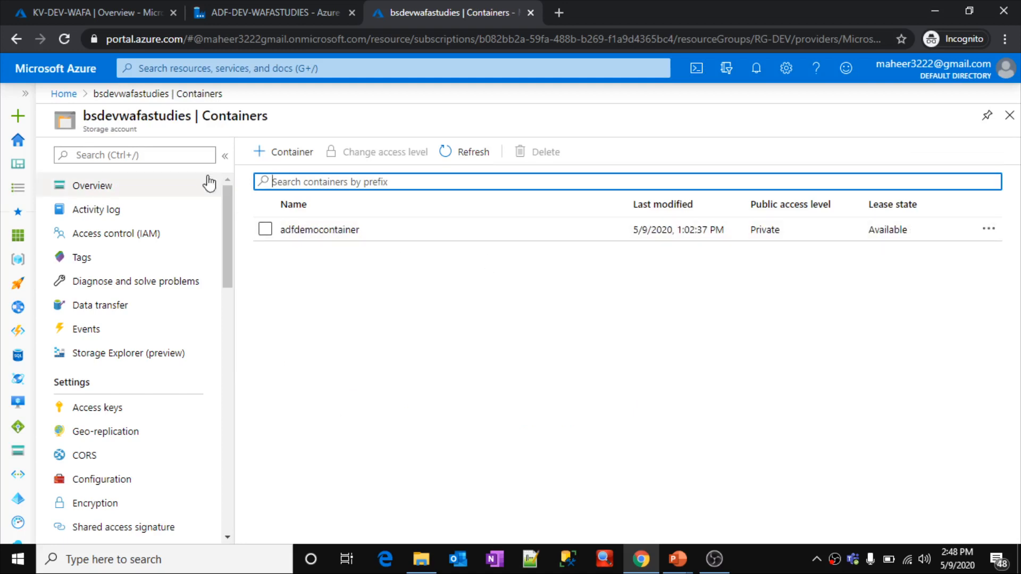
left_click(114, 97)
left_click_drag(227, 229, 235, 278)
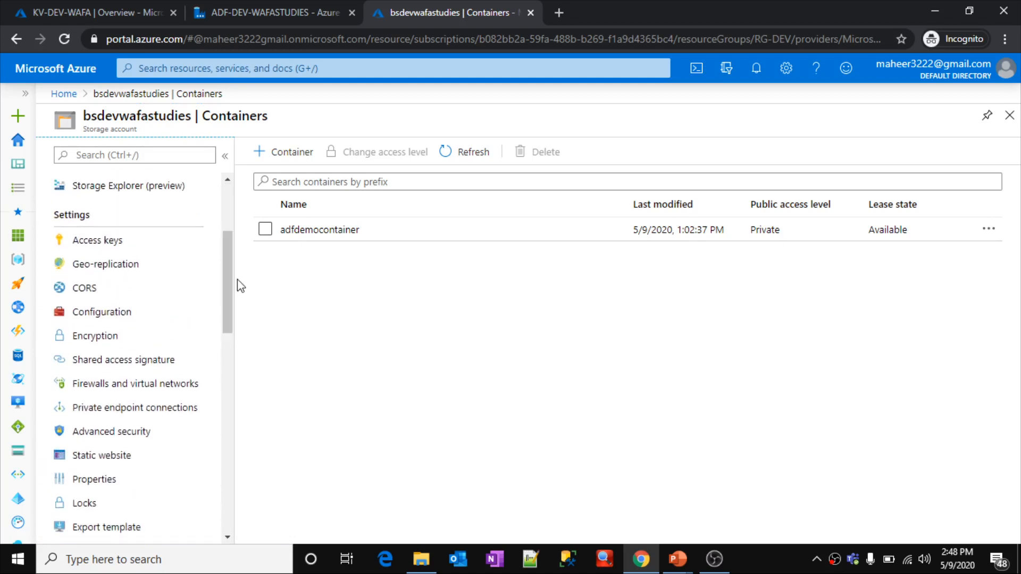
left_click(120, 243)
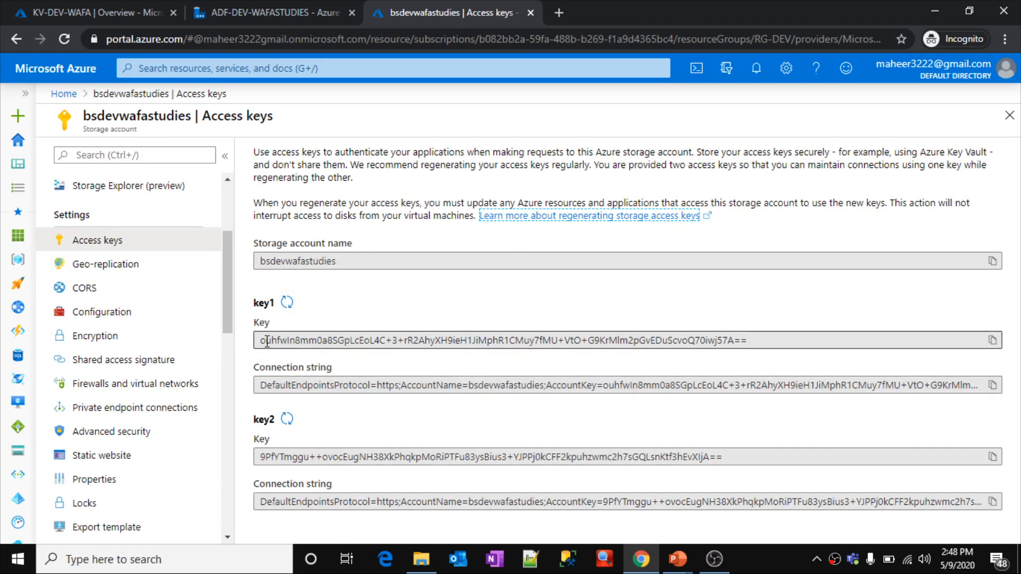
- Examine the key1 key and connection string of the storage account and copy the connection string
left_click_drag(265, 341, 451, 343)
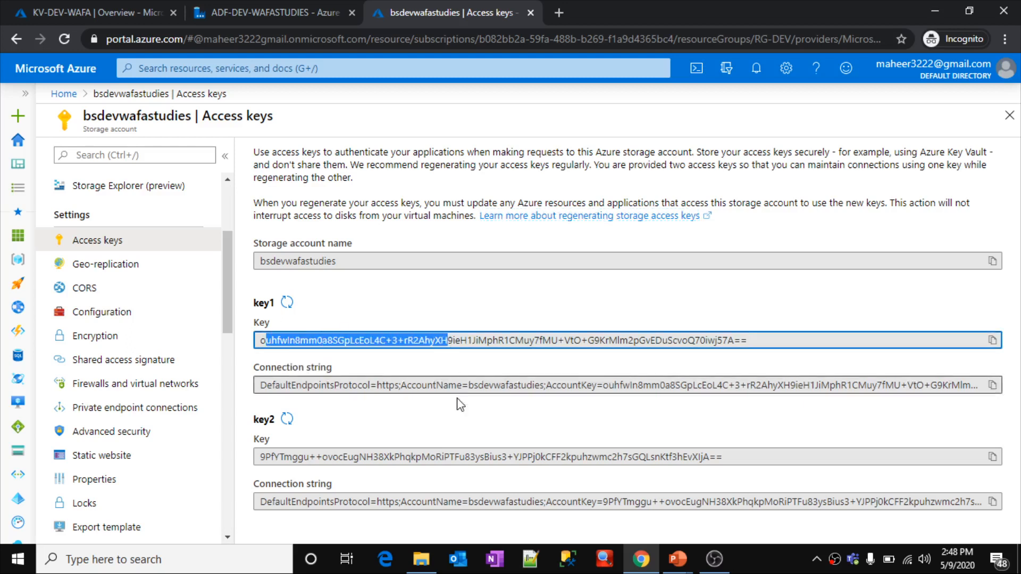
left_click_drag(261, 386, 469, 391)
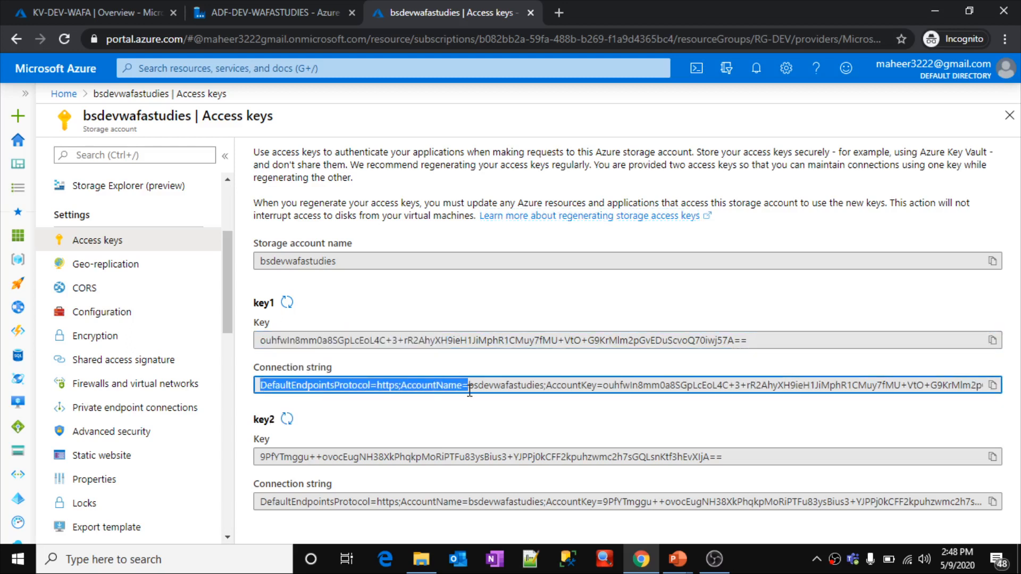
left_click(522, 388)
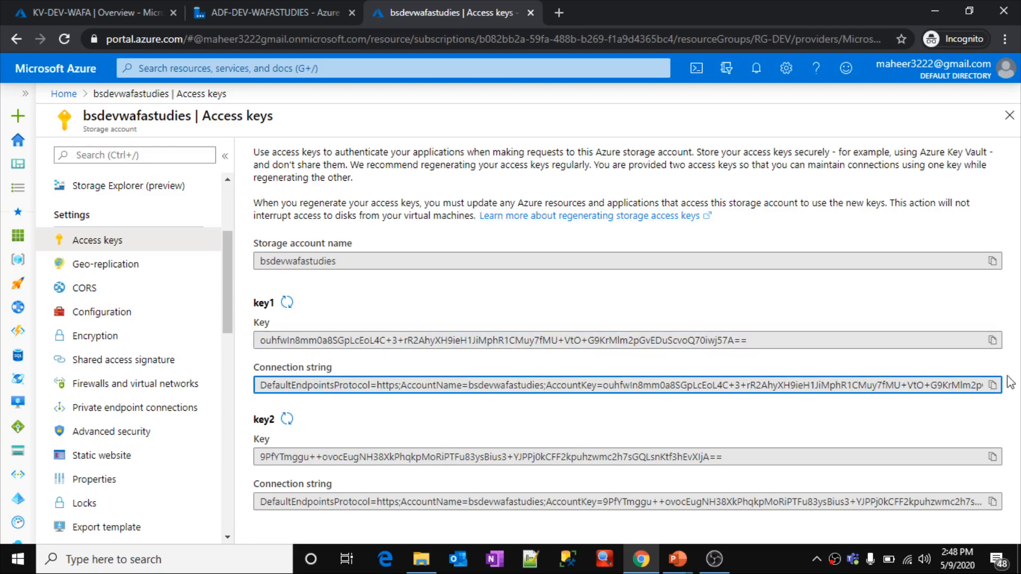
left_click(993, 386)
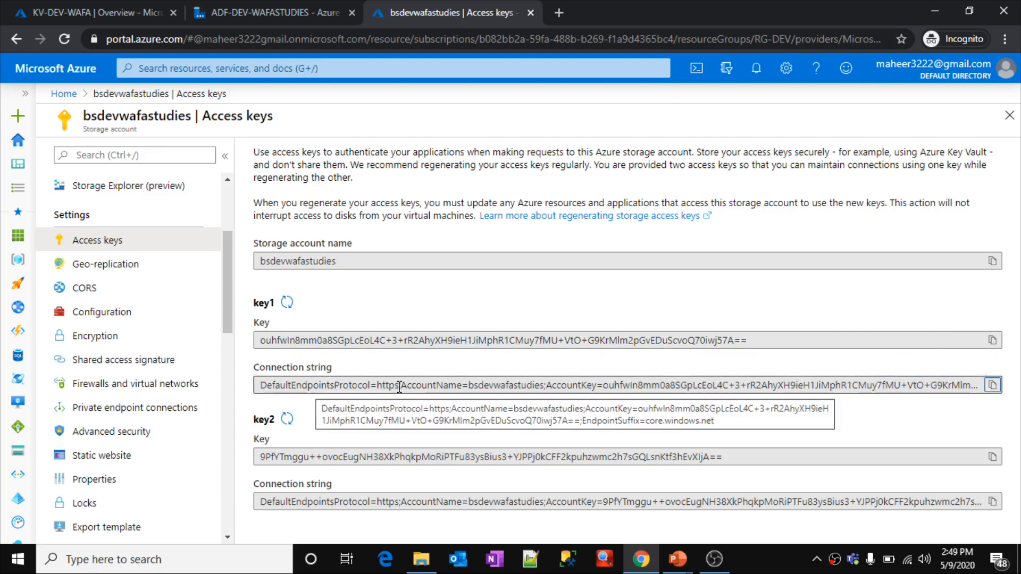
- Paste the connection string into a new Notepad document, examine its account key and account name parts, and minimize Notepad
key("super+r")
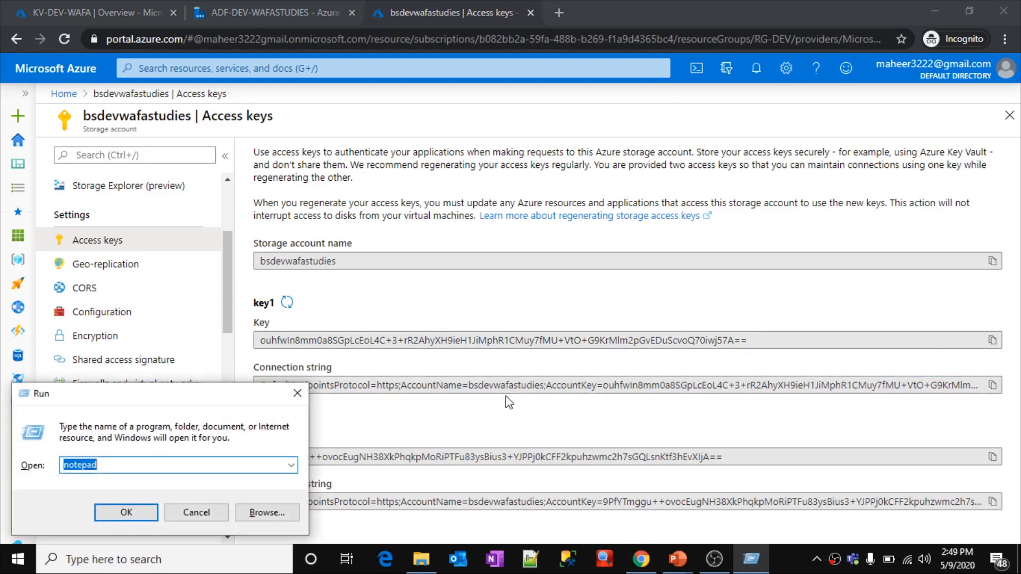
key("Return")
key("ctrl+v")
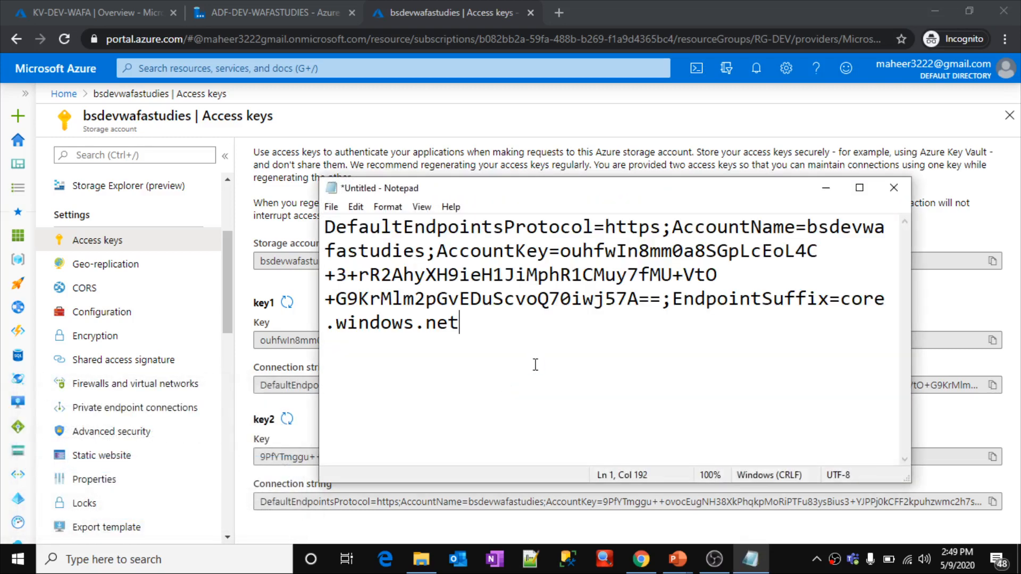
left_click_drag(559, 250, 647, 297)
left_click(691, 315)
left_click_drag(807, 227, 431, 251)
left_click(626, 441)
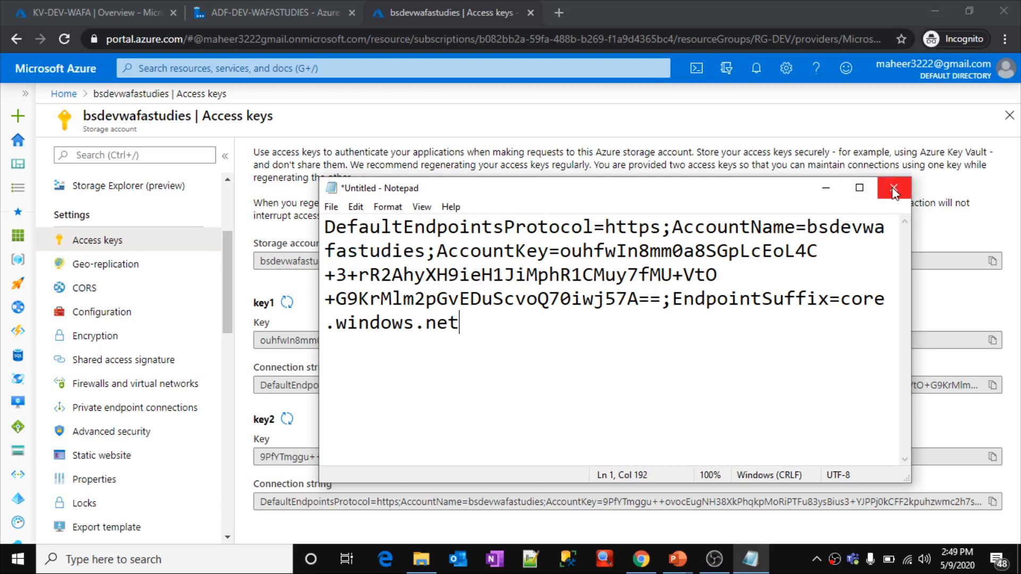
left_click(826, 188)
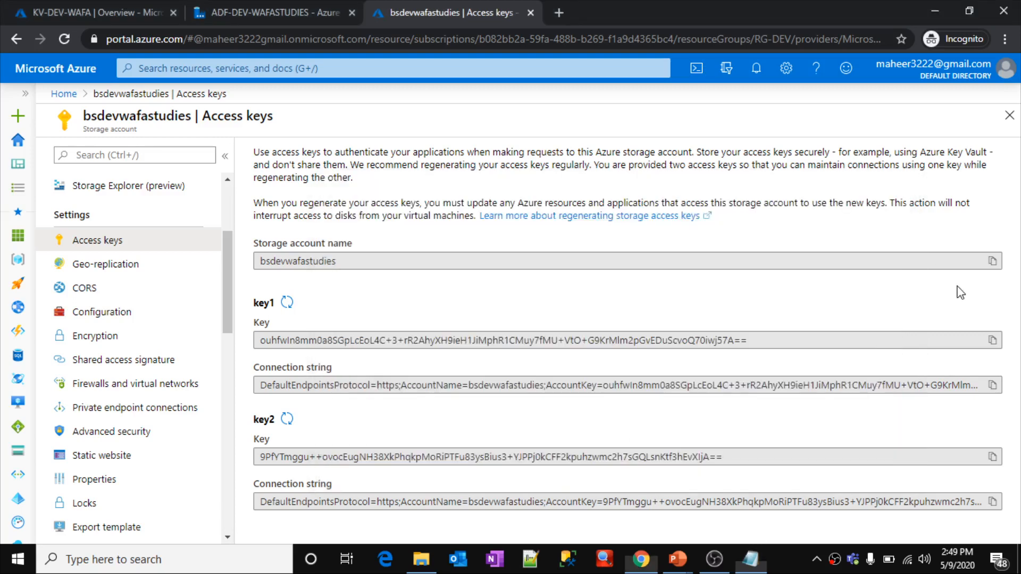
- Copy the key1 connection string again and open the deployed key vault KV-DEV-WAFA
left_click(993, 386)
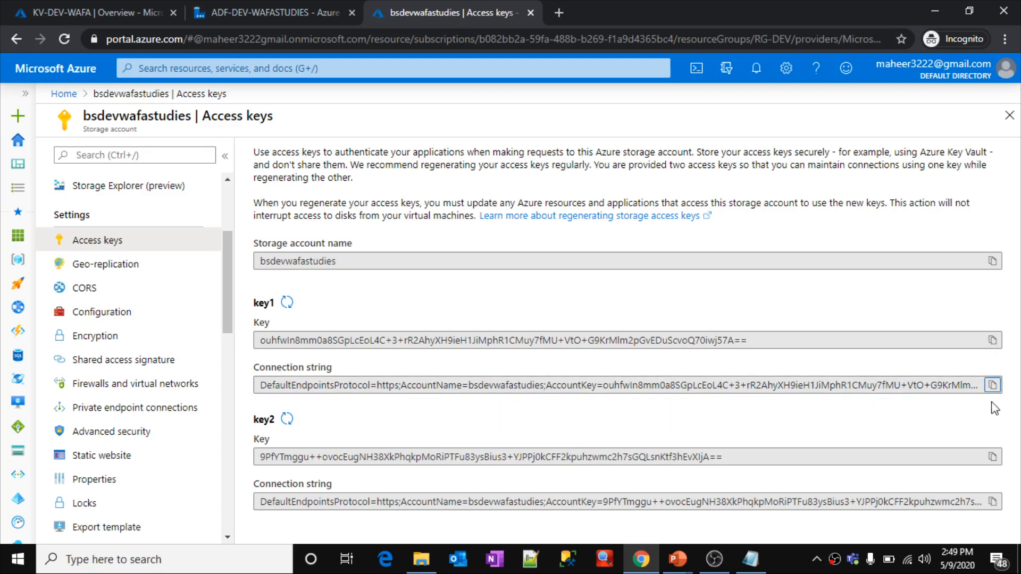
left_click(992, 385)
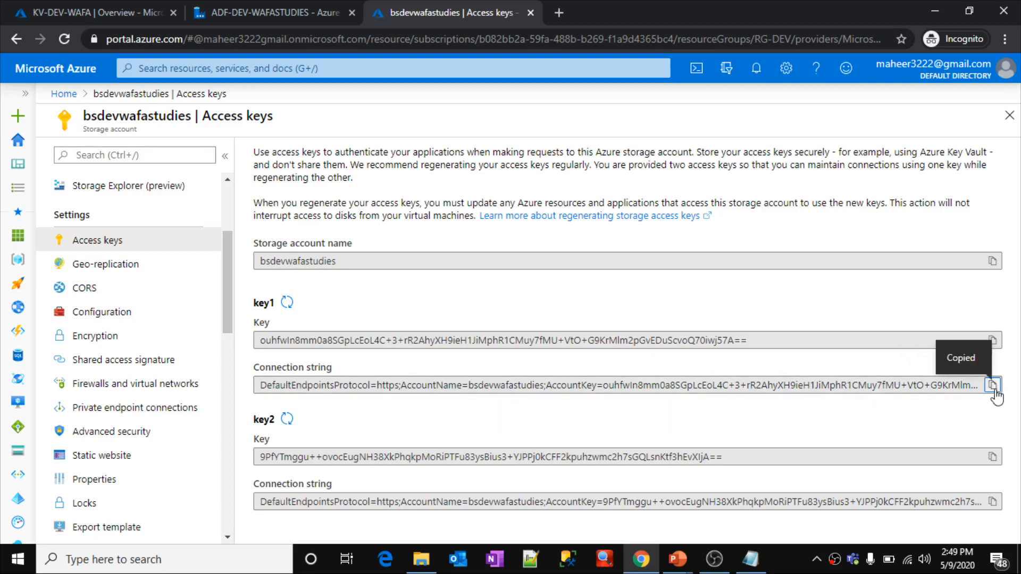
left_click(81, 8)
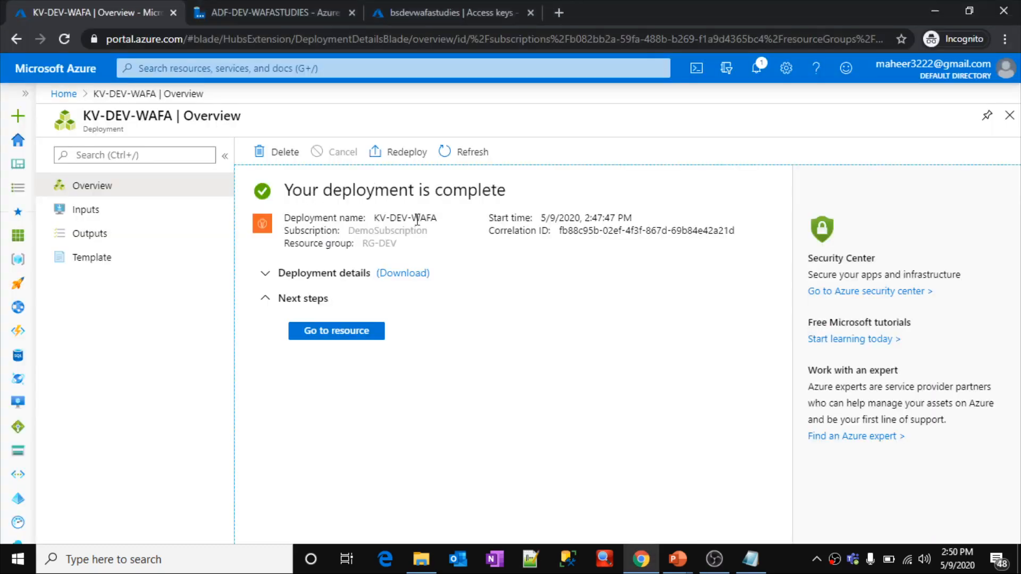
left_click(344, 334)
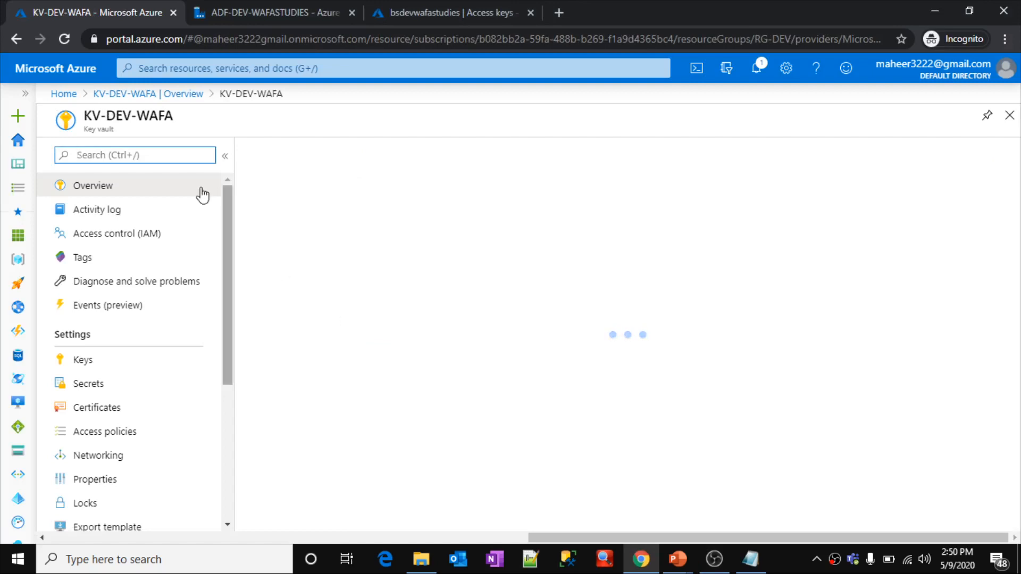
- Open the list of secrets of the key vault KV-DEV-WAFA
left_click_drag(86, 116, 183, 119)
left_click(185, 119)
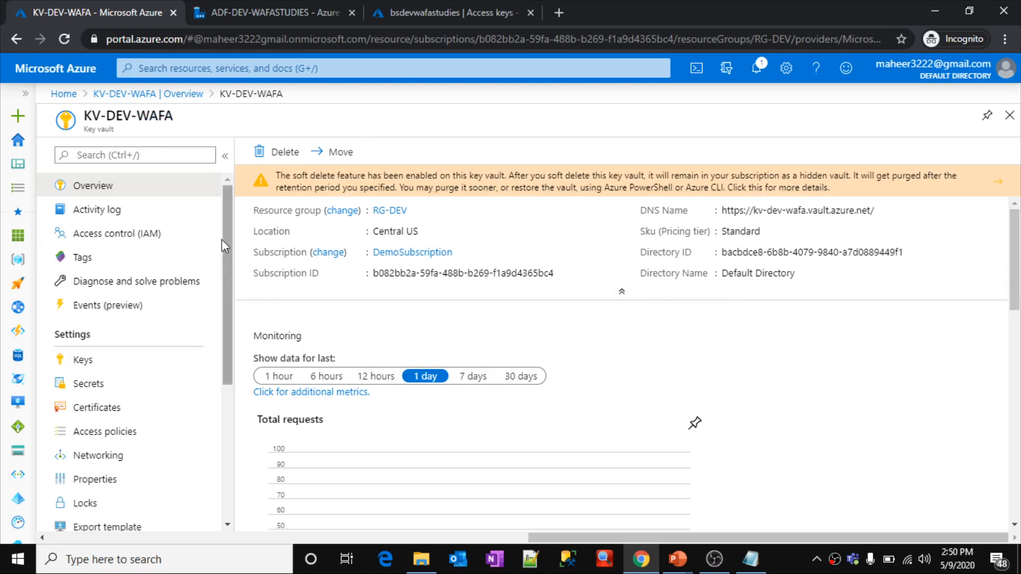
left_click_drag(226, 260, 228, 310)
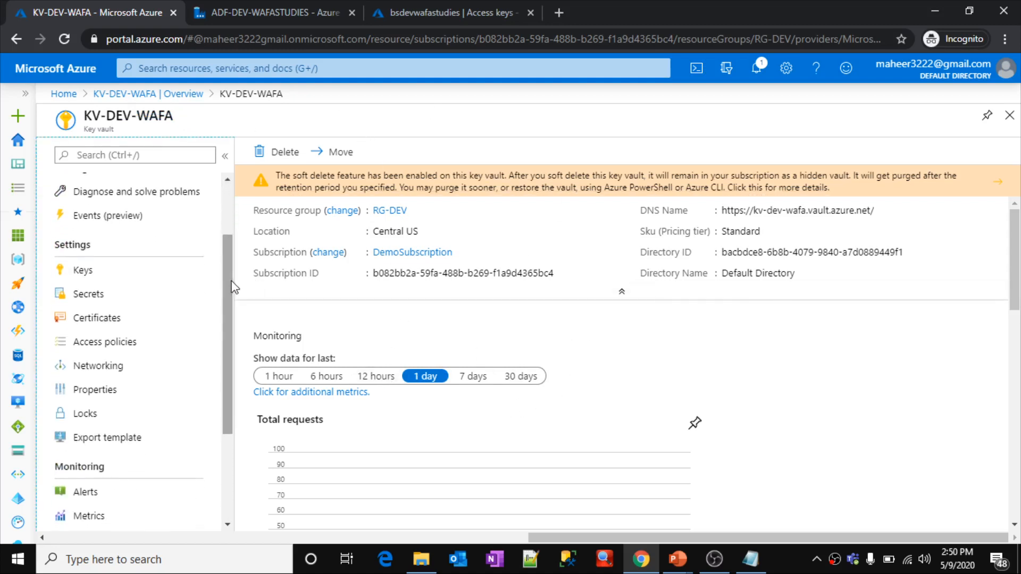
left_click(91, 302)
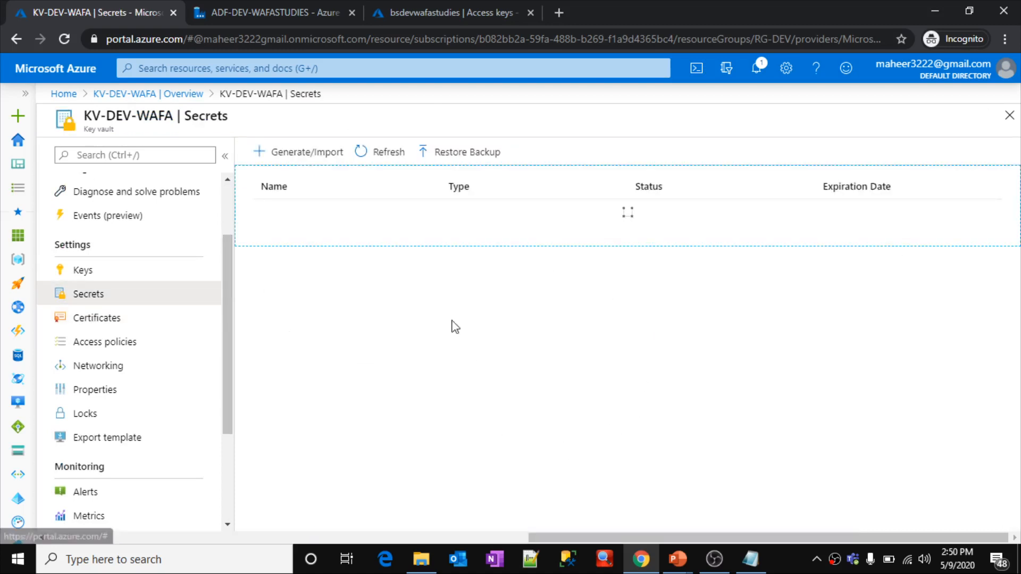
- Copy the key1 connection string of the storage account bsdevwafastudies and return to the key vault's secrets list
left_click(426, 9)
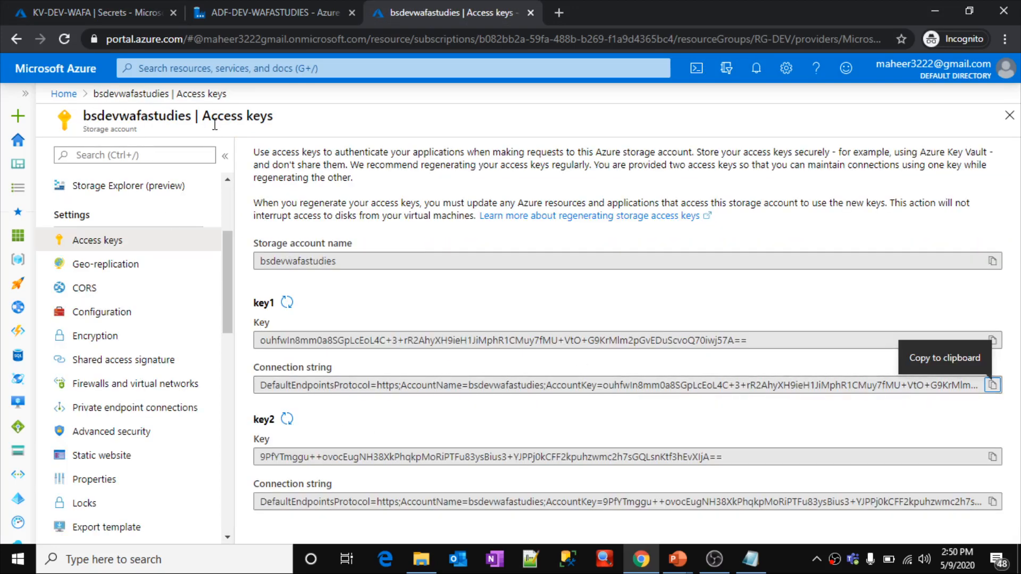
left_click(992, 386)
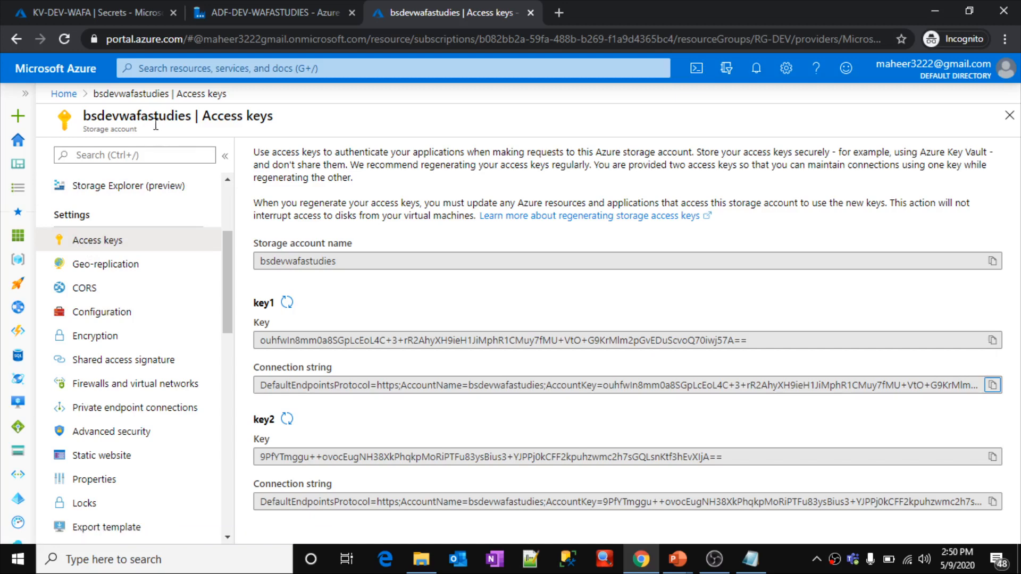
left_click(136, 12)
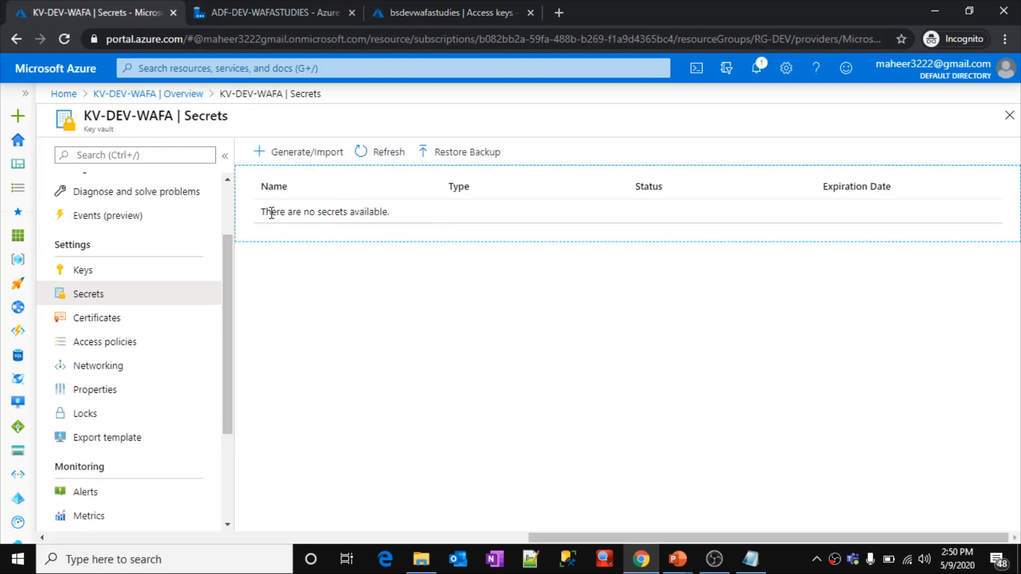
left_click_drag(272, 211, 319, 230)
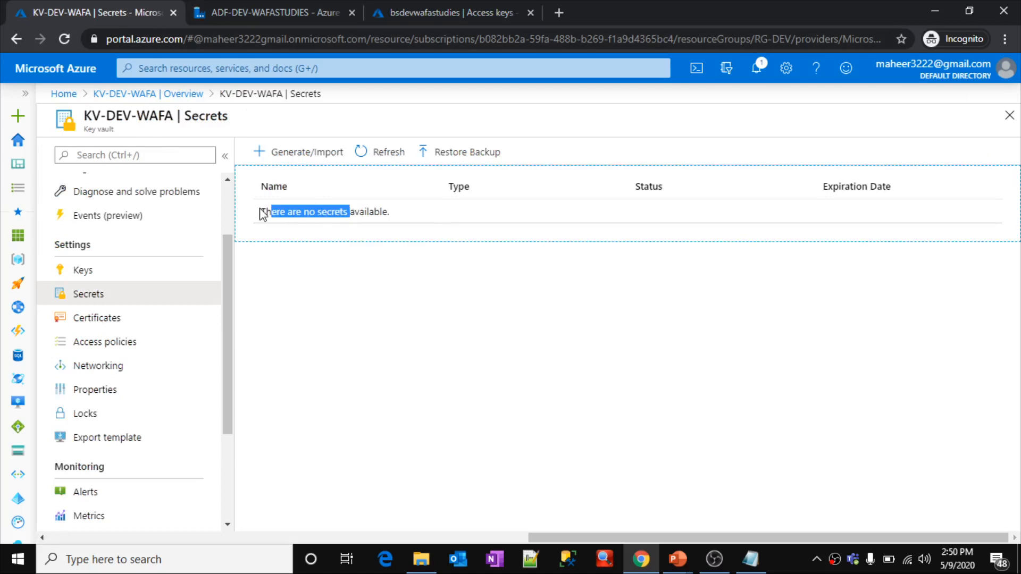
left_click(410, 399)
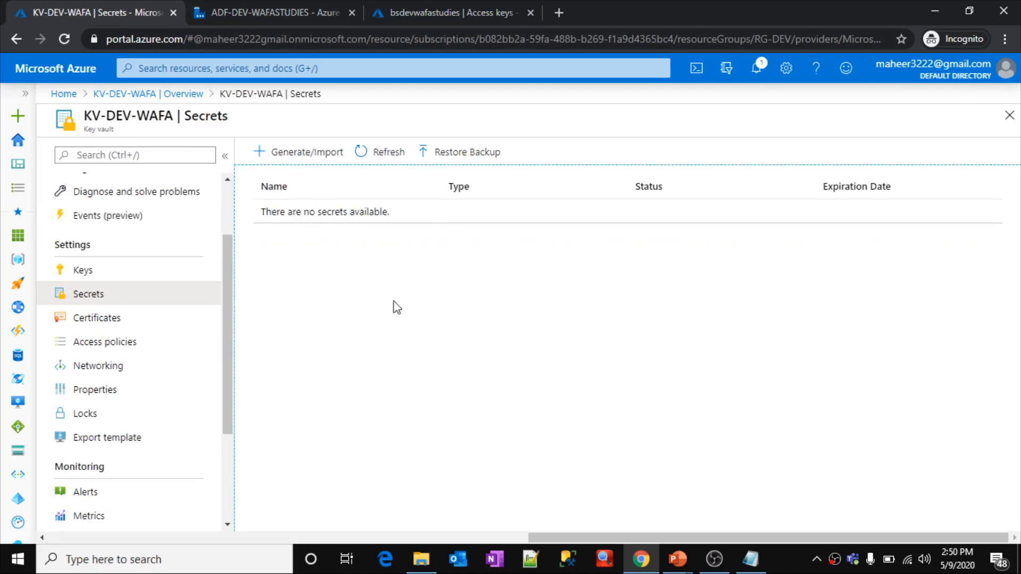
- Create a secret named sec-bsdevwafastudies-connectionstring in the key vault, with the copied storage connection string pasted as its value
left_click(301, 155)
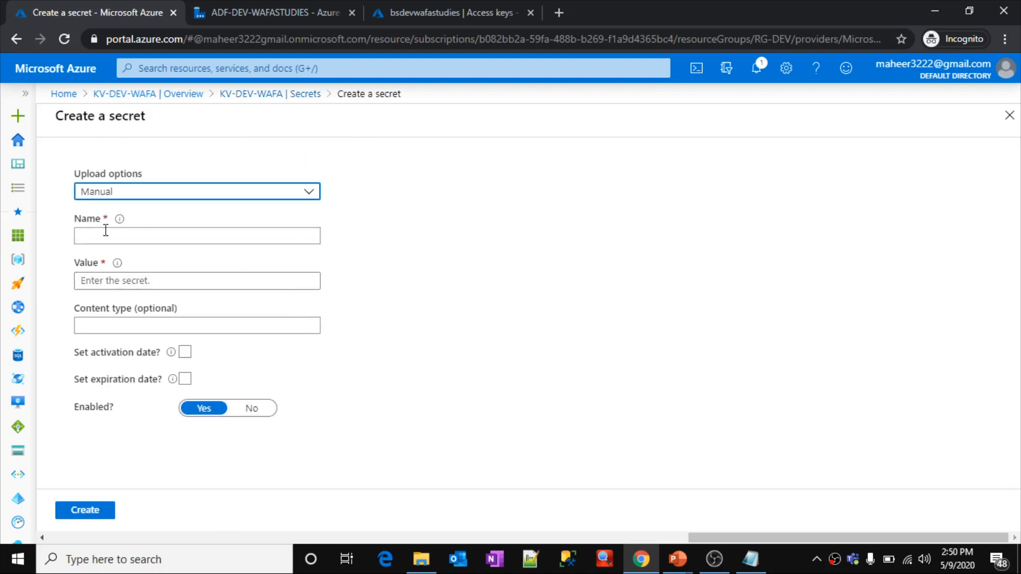
left_click(97, 229)
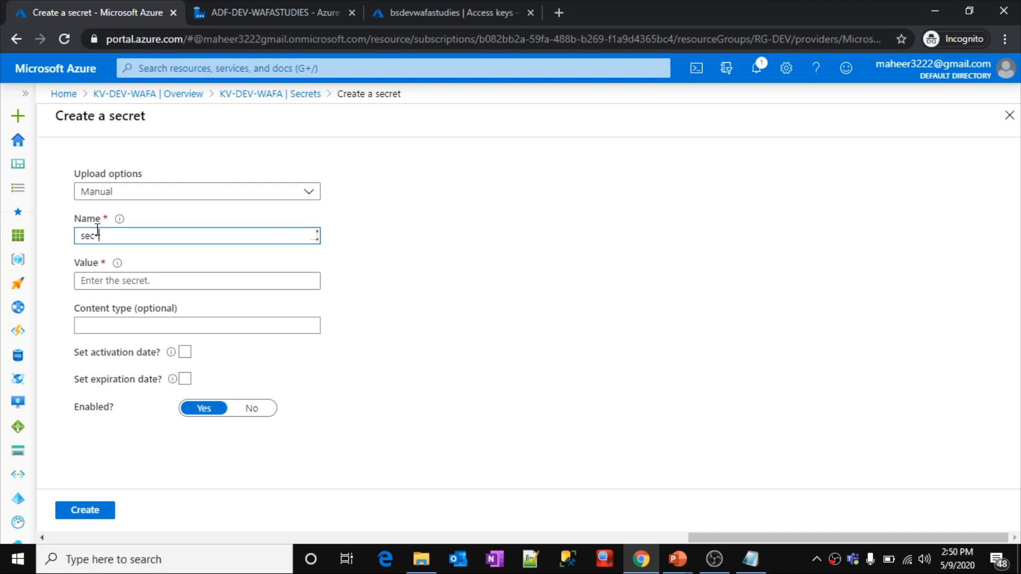
type("sec-bsdevwafastudies-connectionstring")
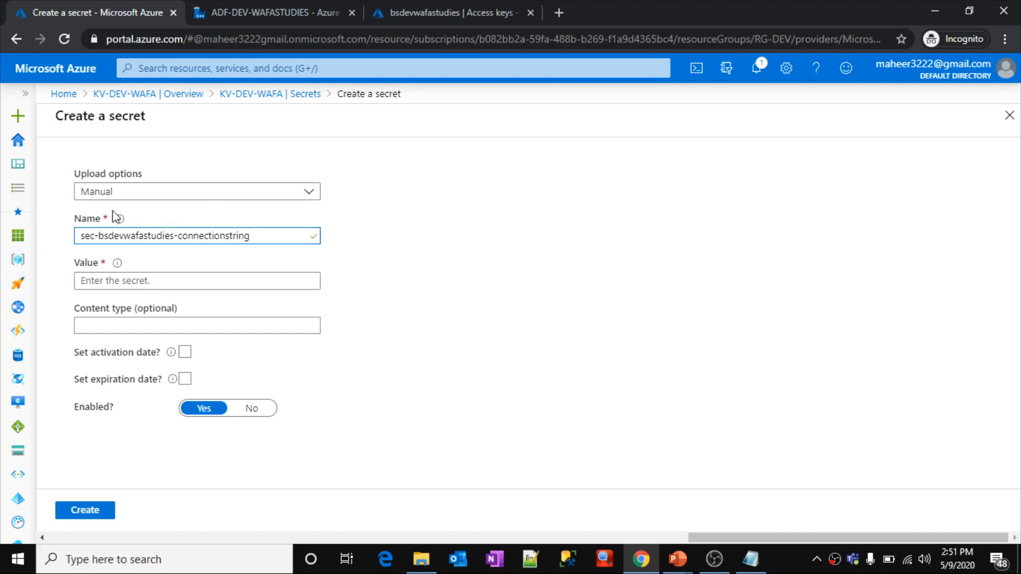
left_click(145, 282)
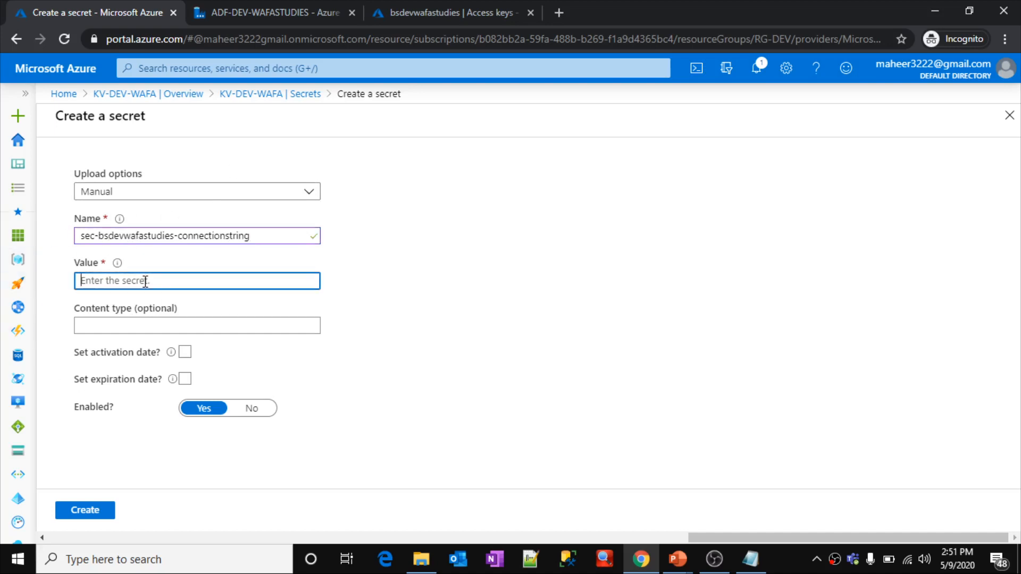
key("ctrl+v")
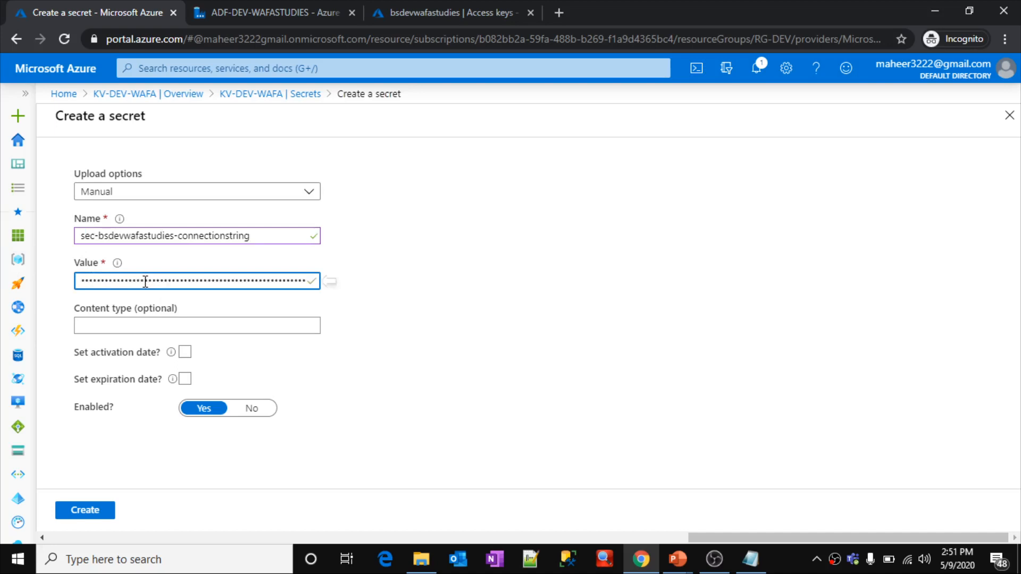
left_click(87, 512)
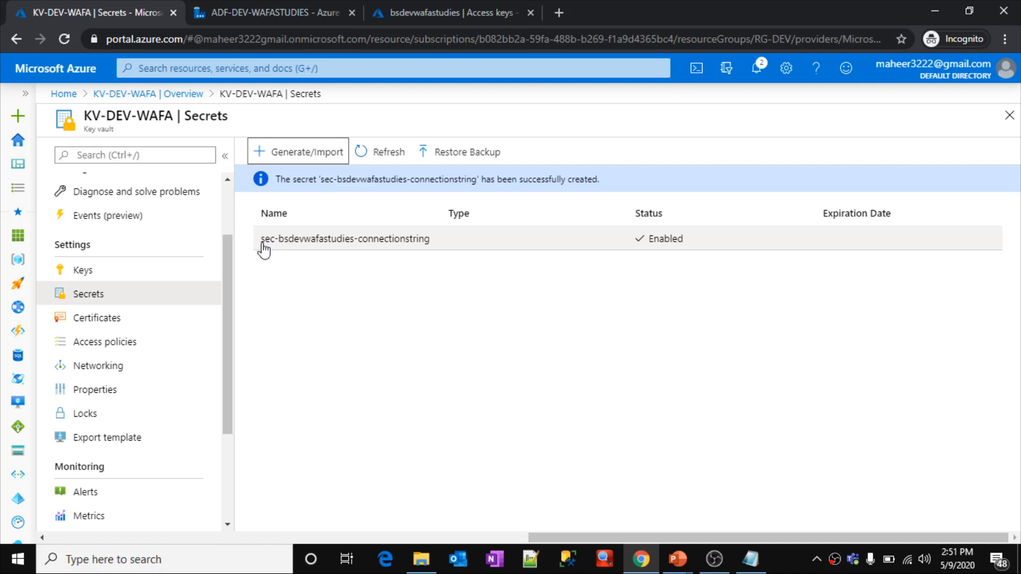
left_click(266, 248)
left_click_drag(266, 248, 432, 246)
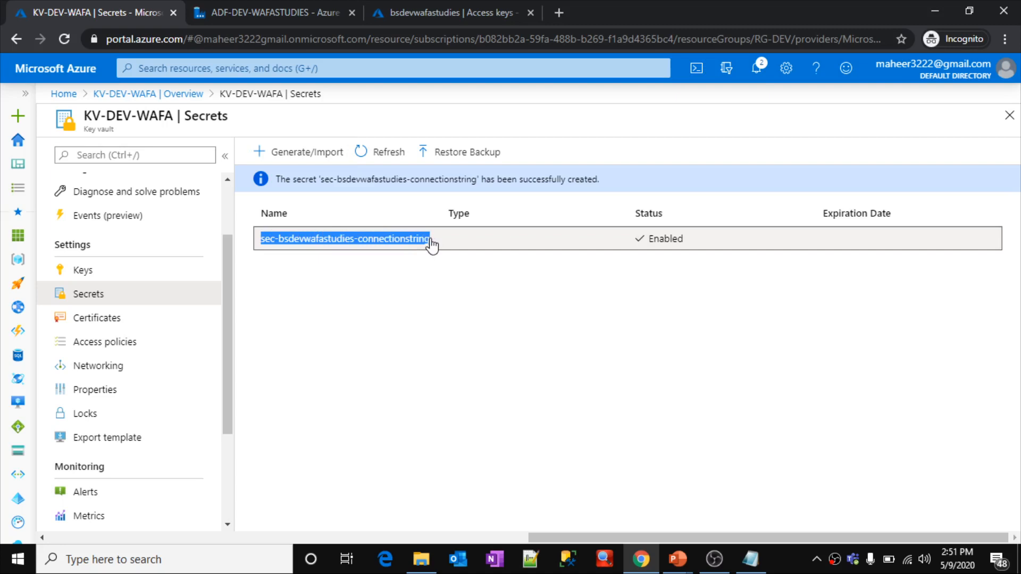
left_click(396, 363)
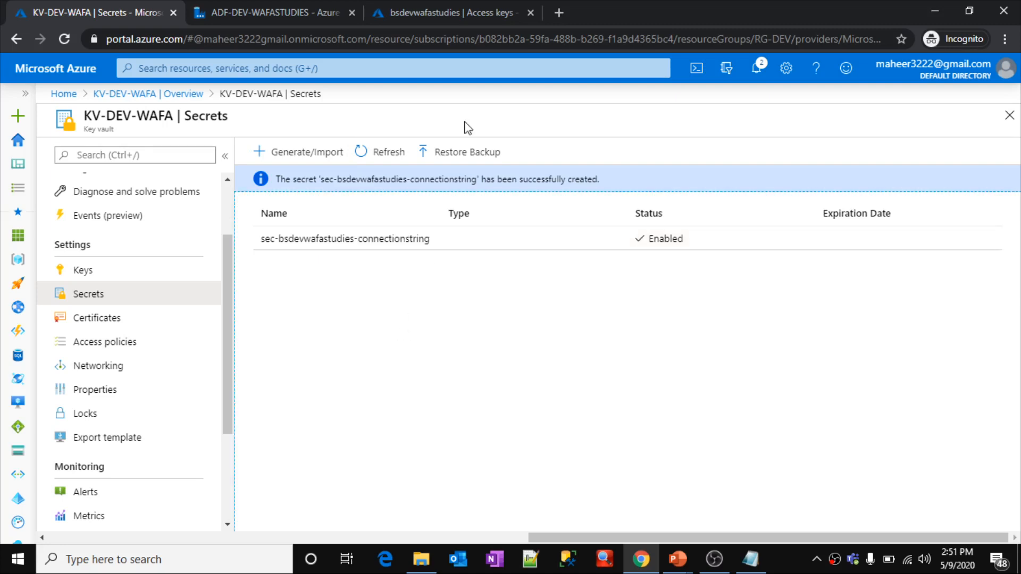
- Switch to the data factory ADF-DEV-WAFASTUDIES and discard the unfinished Azure Blob Storage linked service
left_click(308, 2)
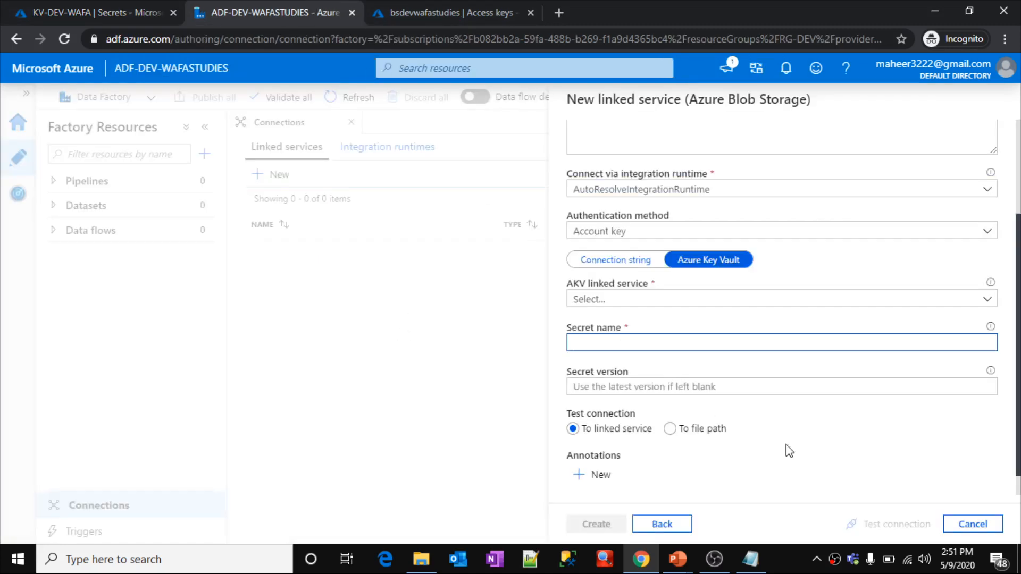
left_click(959, 525)
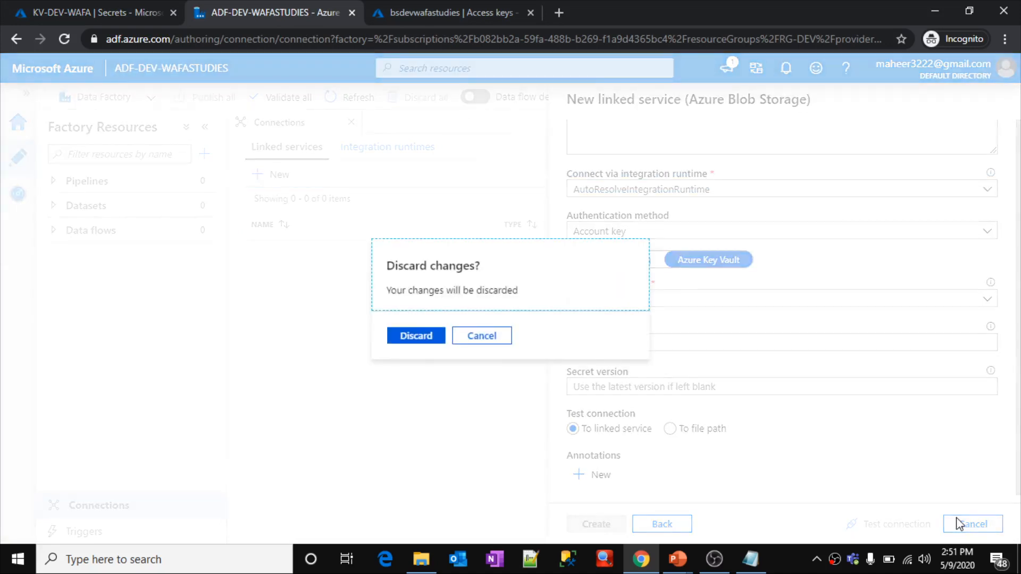
left_click(409, 336)
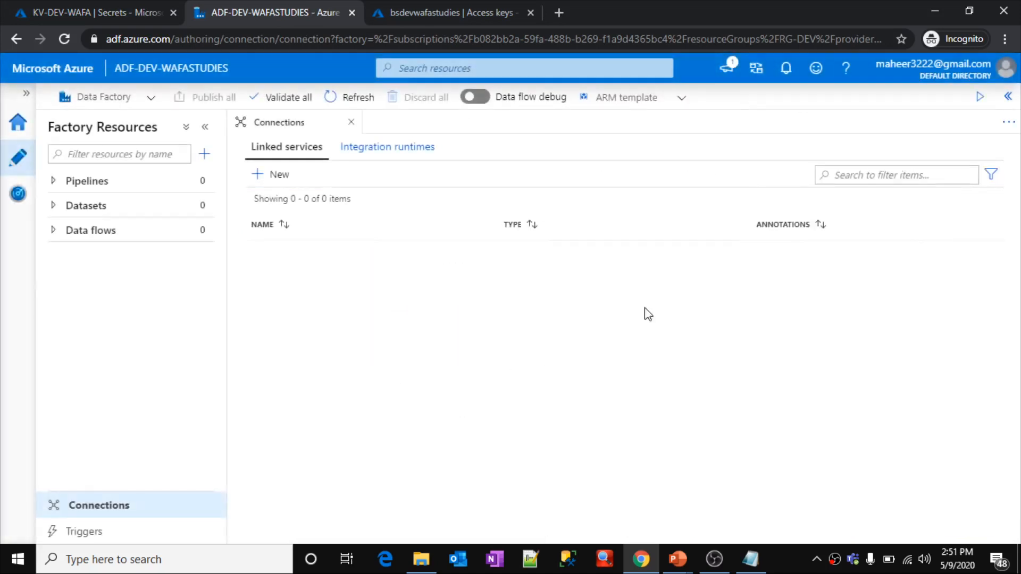
- Start a new Azure Blob Storage linked service and name it ls_bsdevwafastudies
left_click(282, 181)
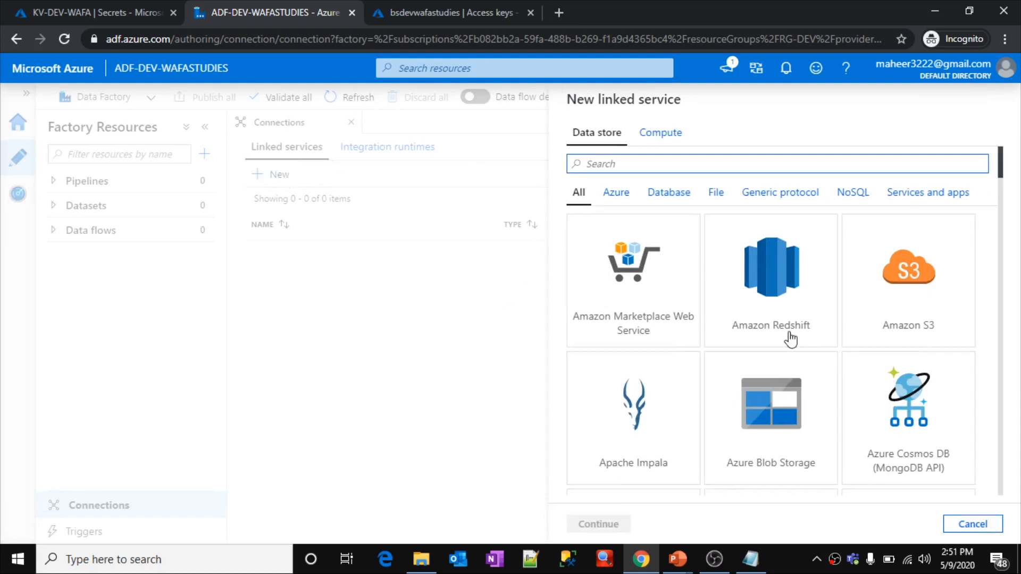
left_click(776, 449)
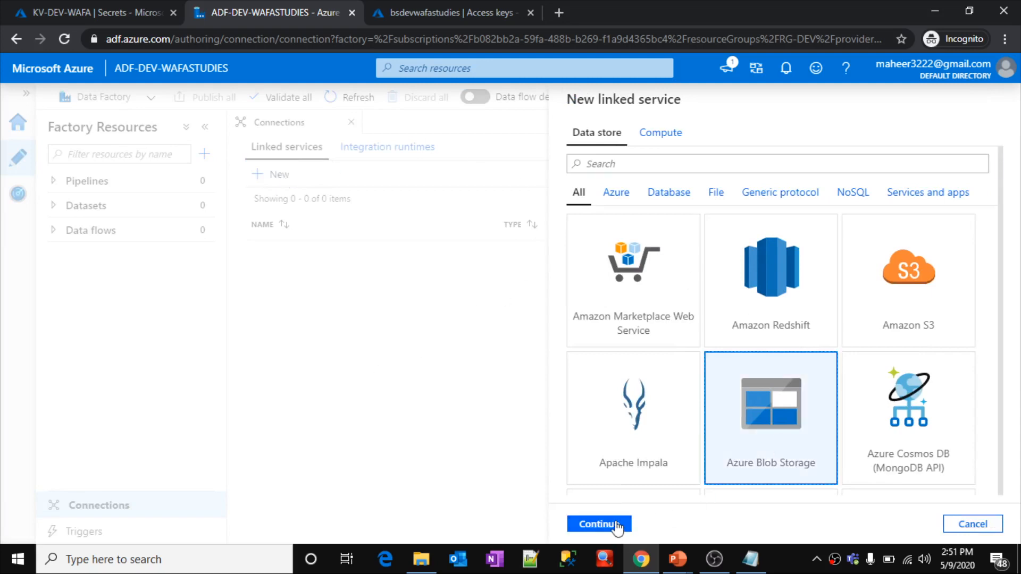
left_click(628, 537)
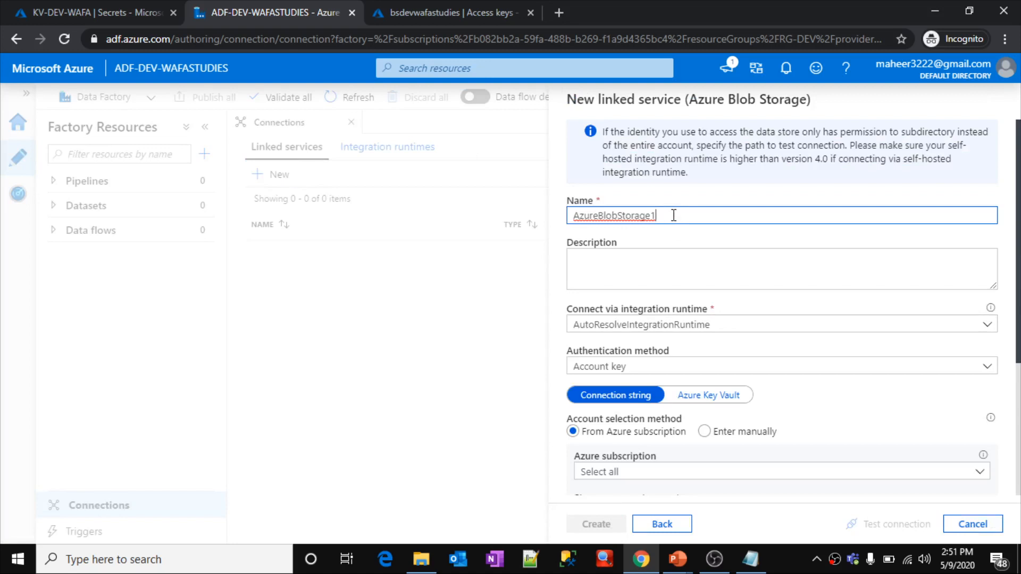
double_click(673, 216)
type("ls_bsd")
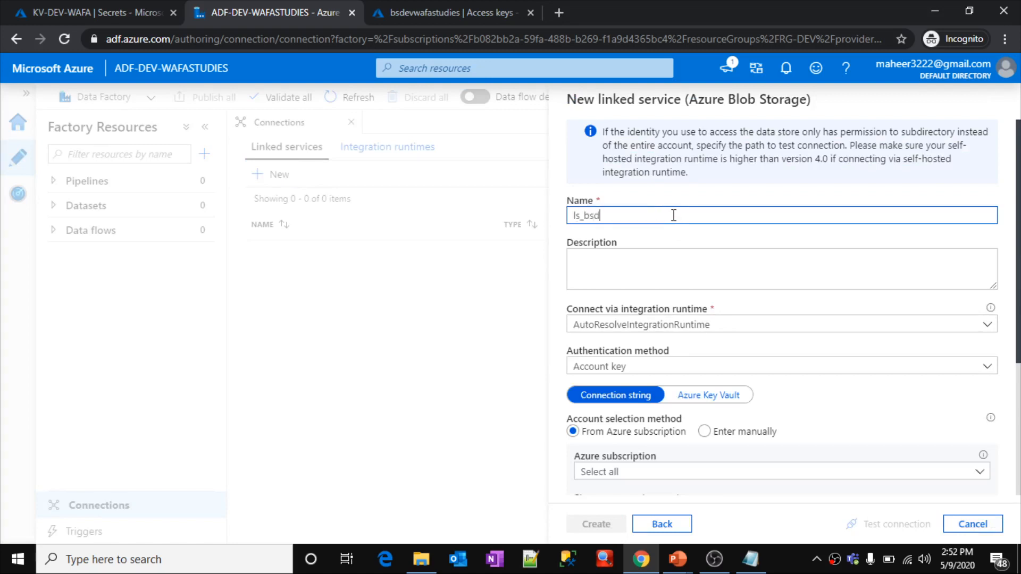
type("evst")
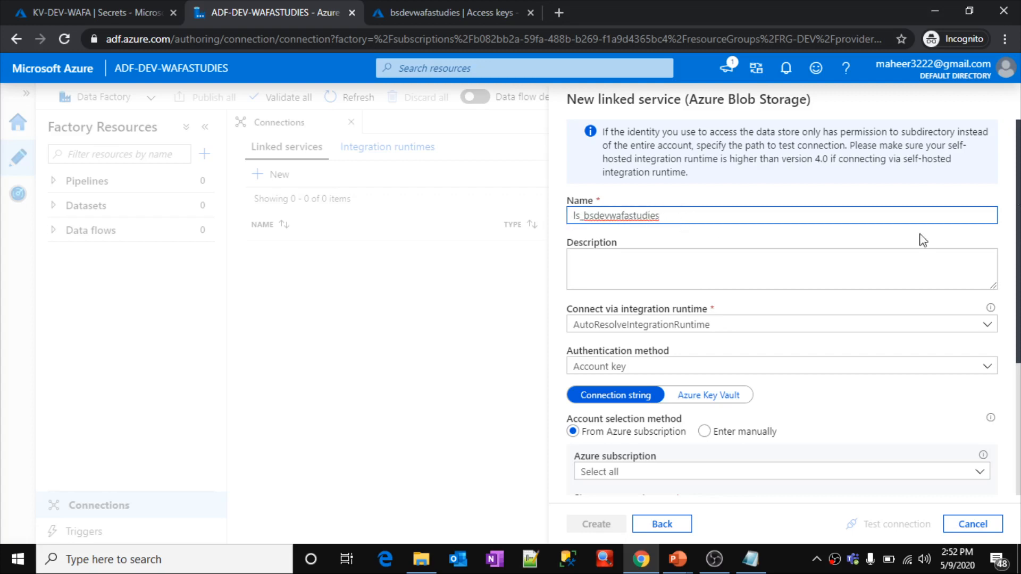
- Set the linked service's description to "linked service for bsdevwafastudies blob storage"
left_click(834, 256)
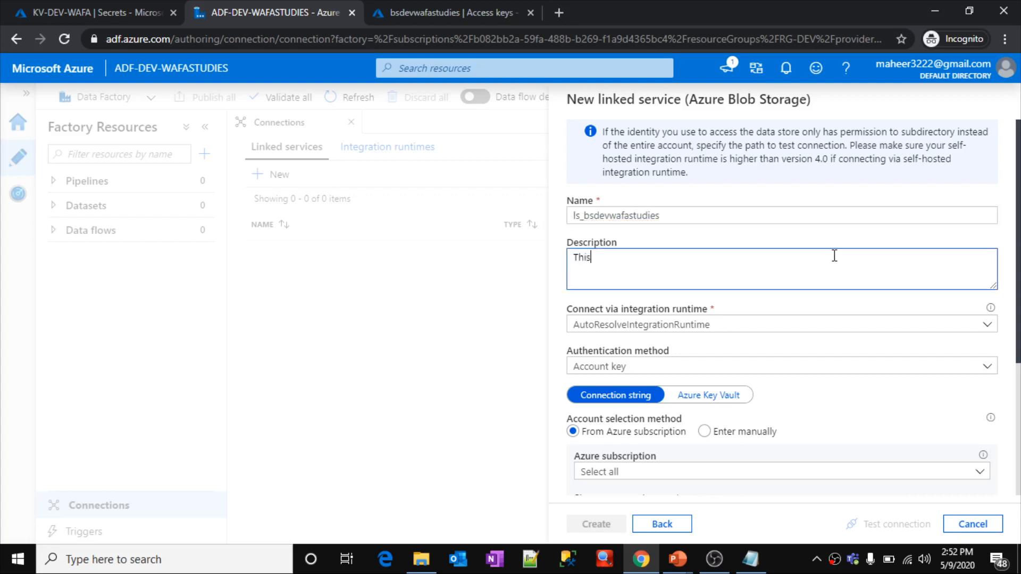
type("linked service for bsde")
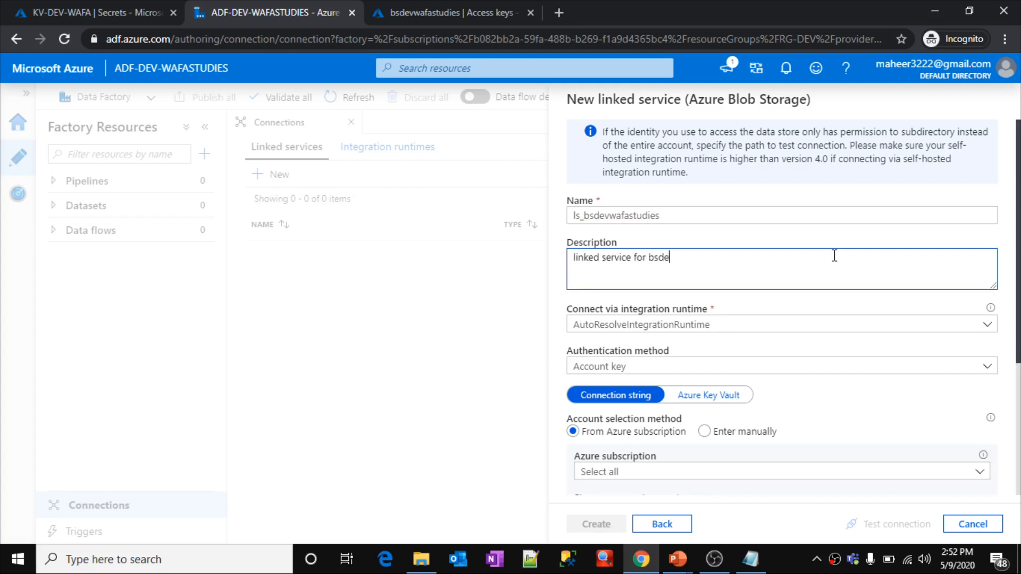
type("studies blob storage")
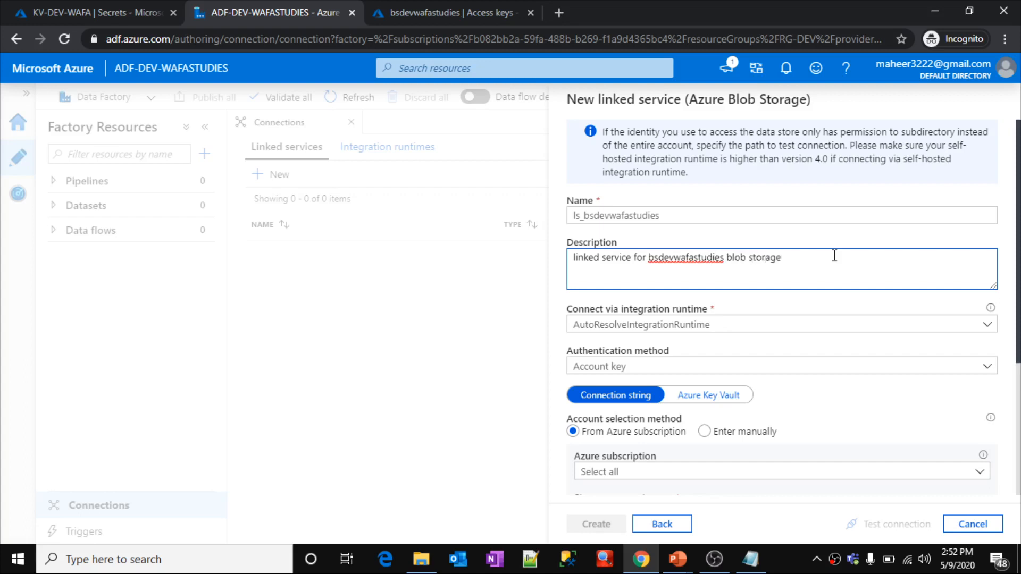
- Choose Azure Key Vault as the source of the account key credentials and start a new AKV linked service
scroll(832, 308, "down", 3)
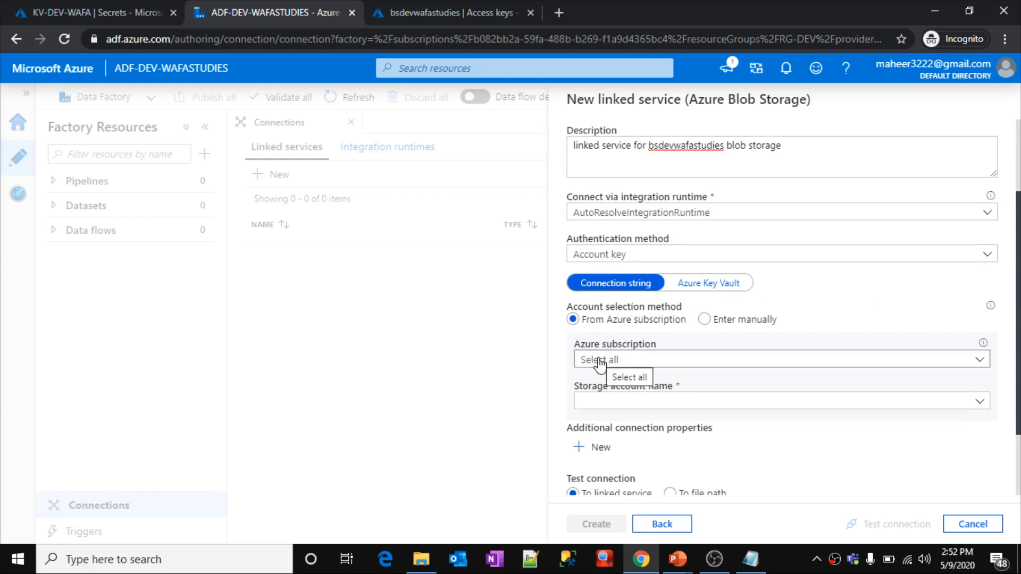
left_click(706, 287)
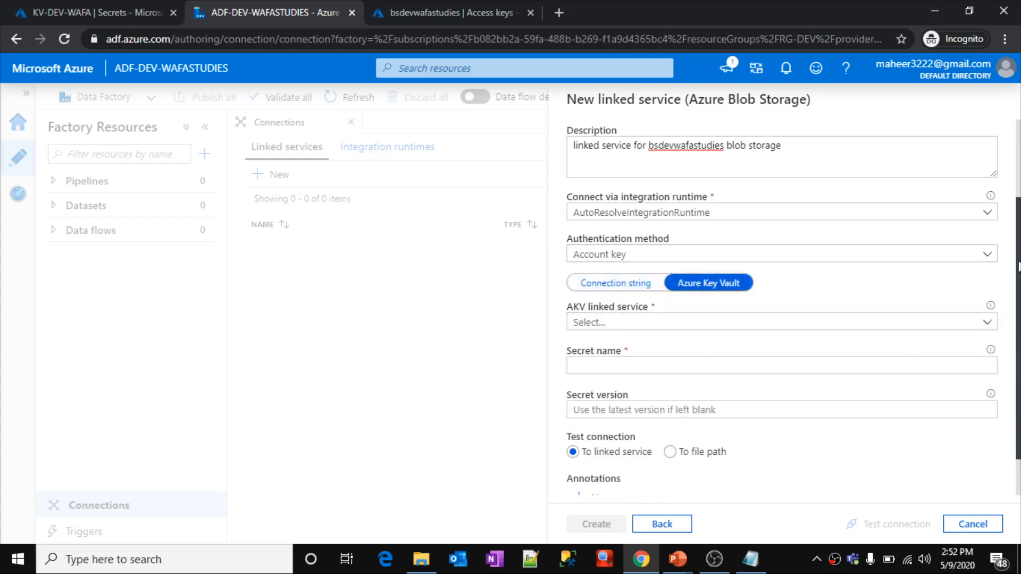
scroll(1018, 266, "down", 1)
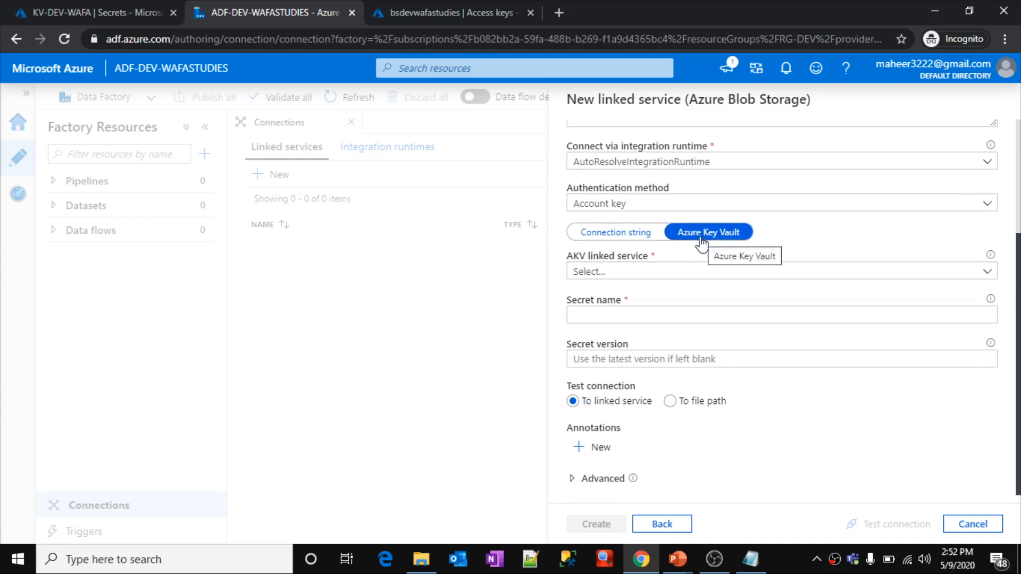
left_click(623, 274)
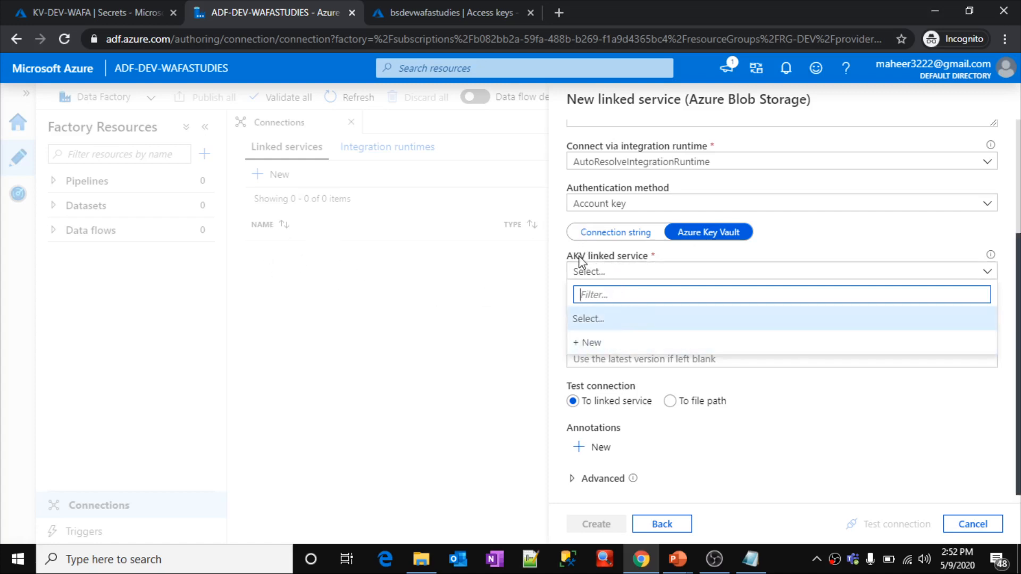
left_click(600, 345)
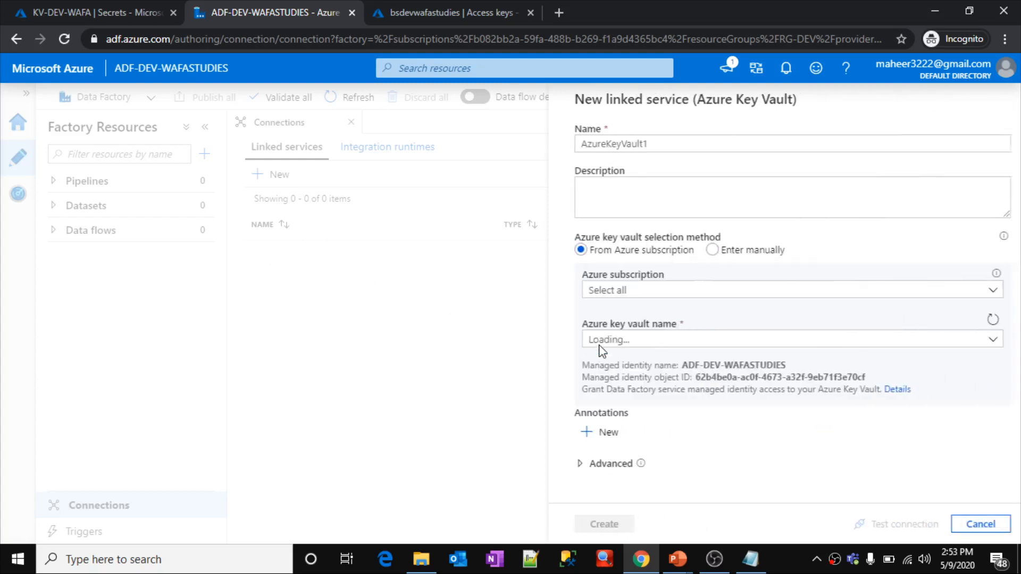
- Name the new Azure Key Vault linked service ls_kv_dev_wafa
left_click_drag(699, 100, 768, 114)
left_click(643, 144)
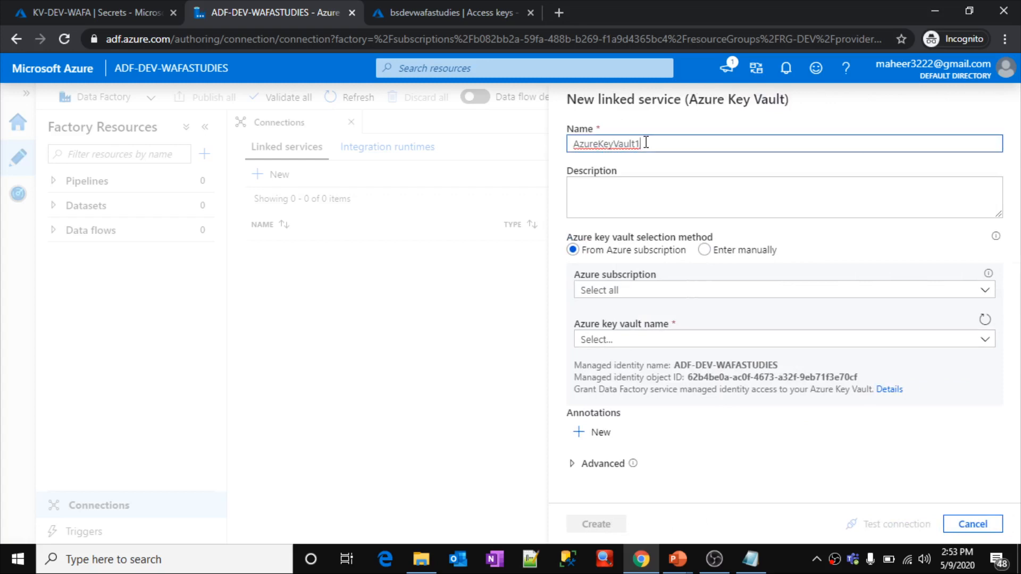
double_click(646, 142)
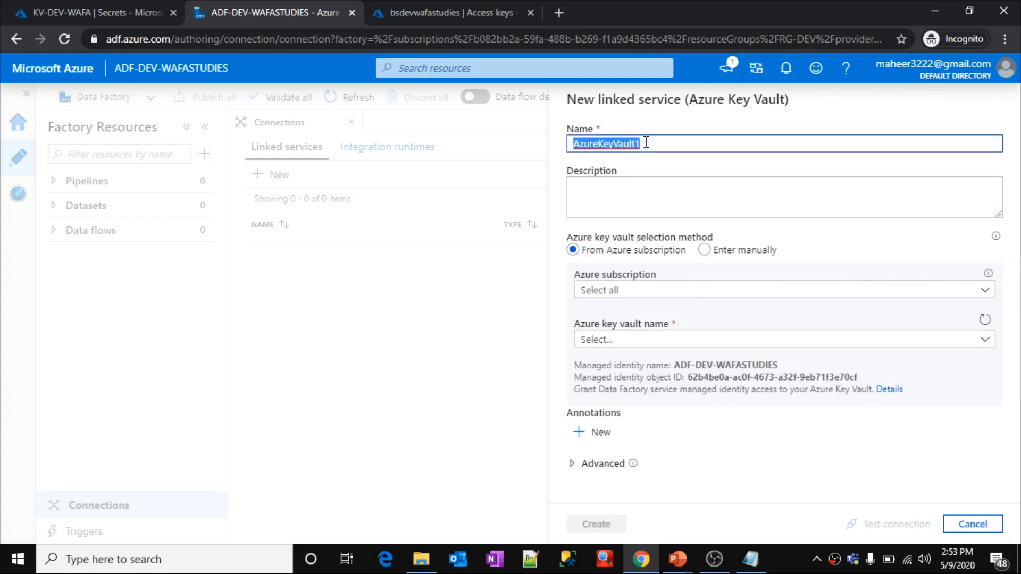
type("ls")
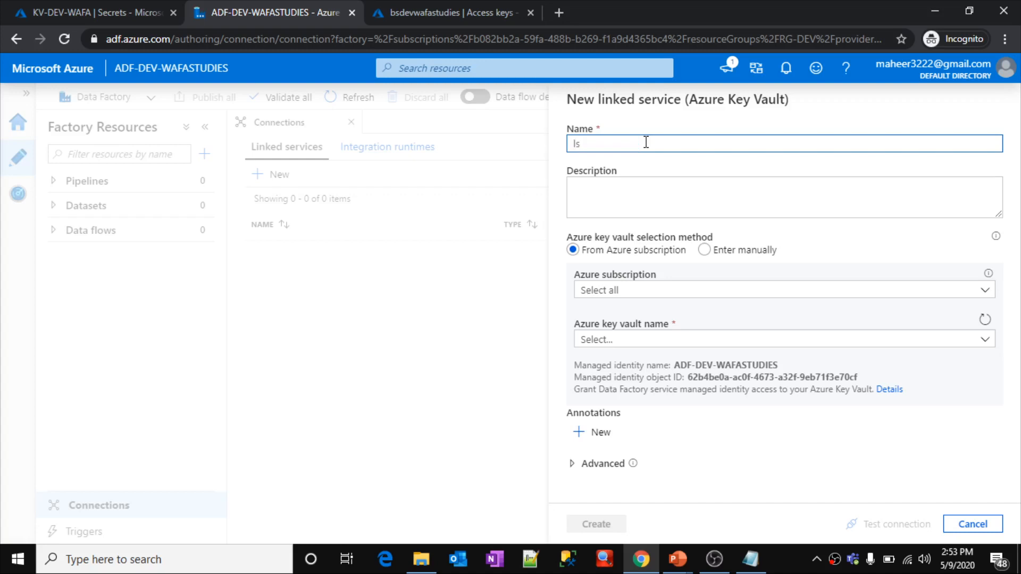
type("_kv_dev_wafa")
- Set the key vault linked service's description to "linked service for KV_DEV_WAFA key vault"
left_click(623, 207)
type("linked service for KV")
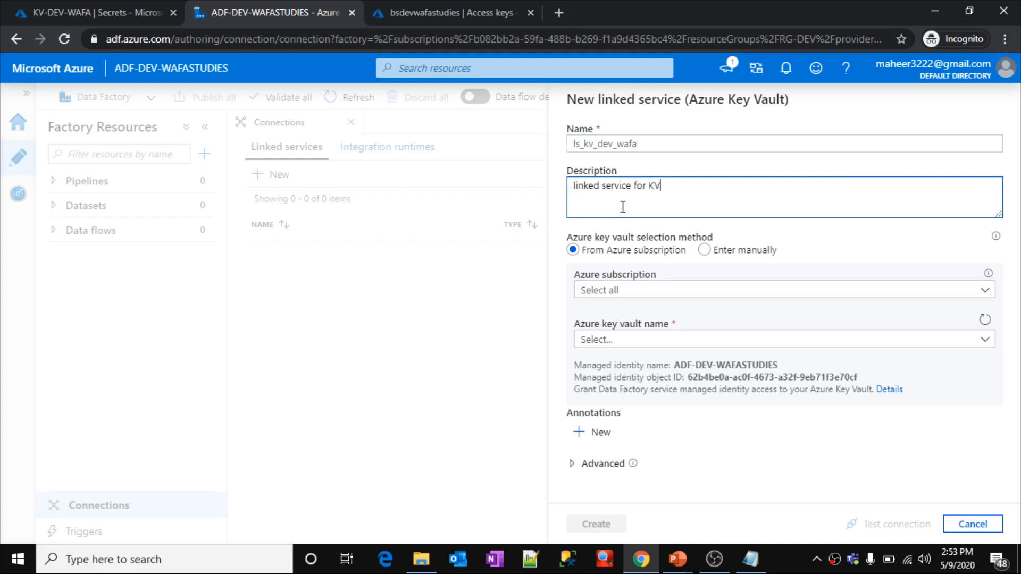
type("_DEV_WAFA key ")
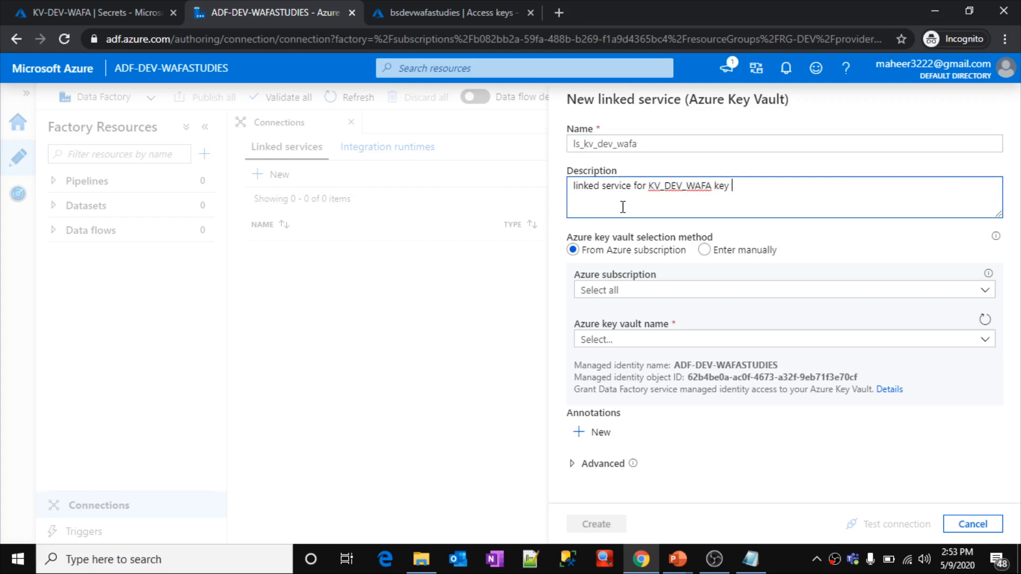
type("valult")
- Create the linked service for the KV-DEV-WAFA key vault in DemoSubscription after testing its connection
left_click(671, 292)
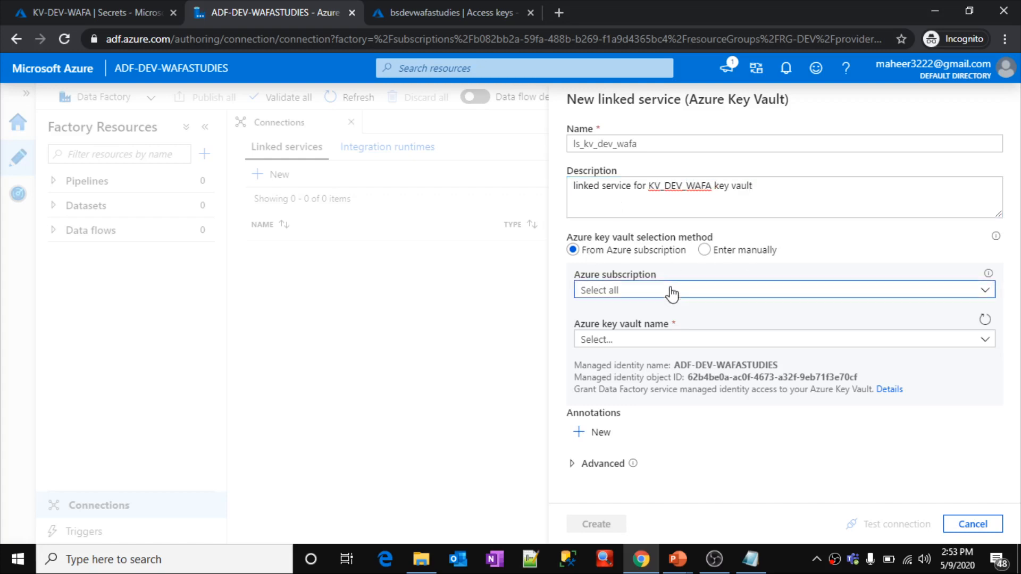
left_click(612, 336)
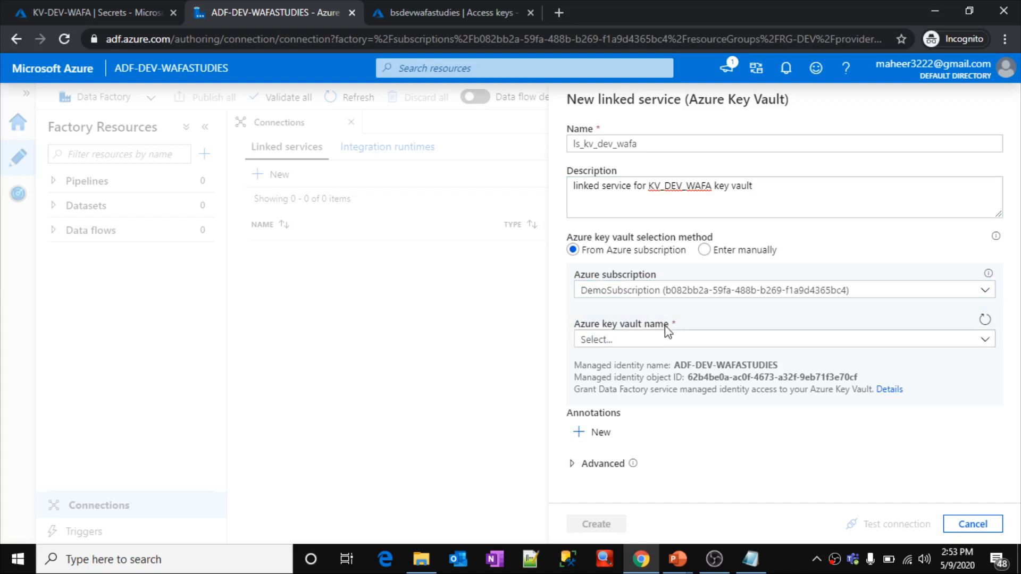
left_click(659, 340)
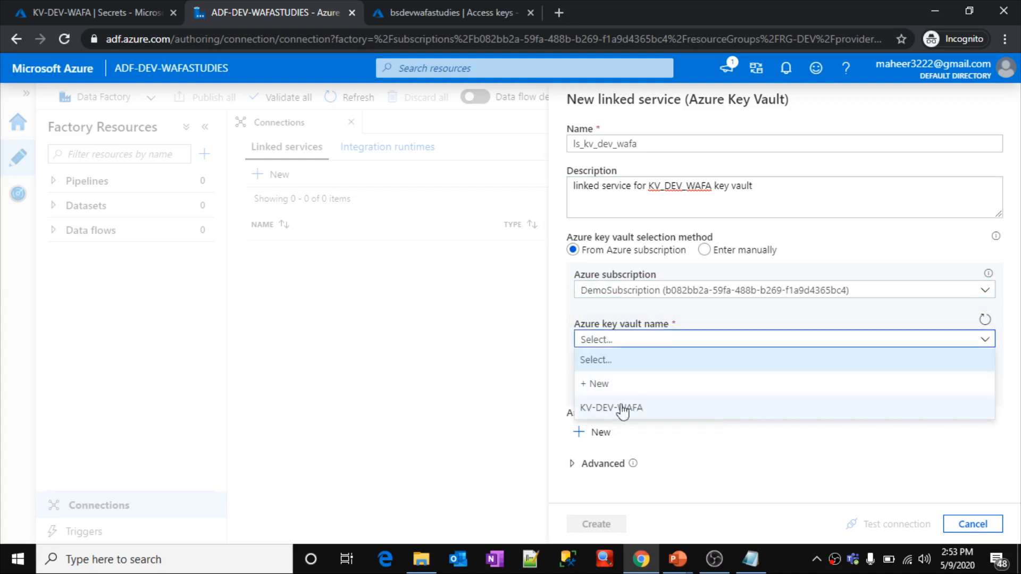
left_click(598, 409)
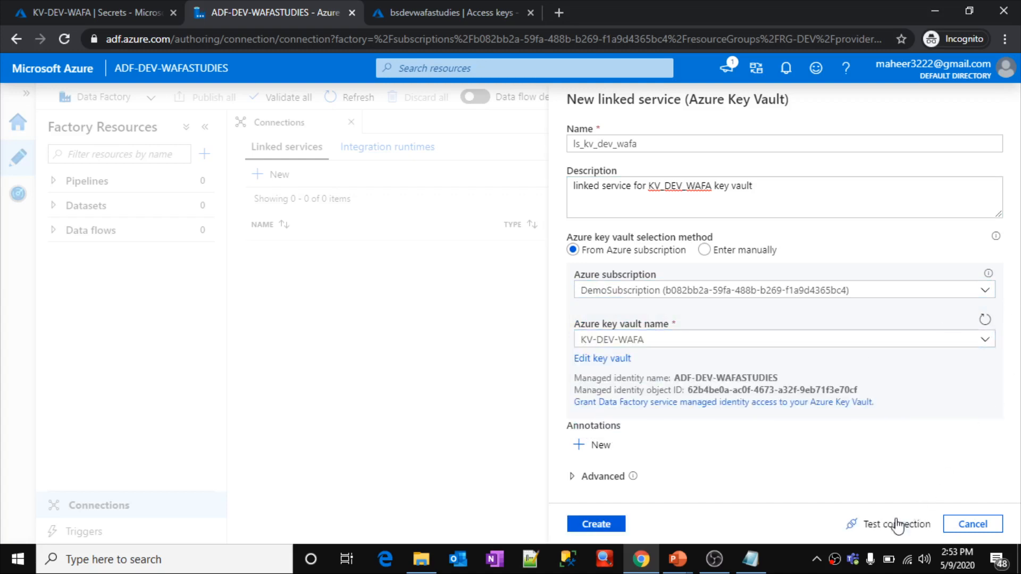
left_click(884, 527)
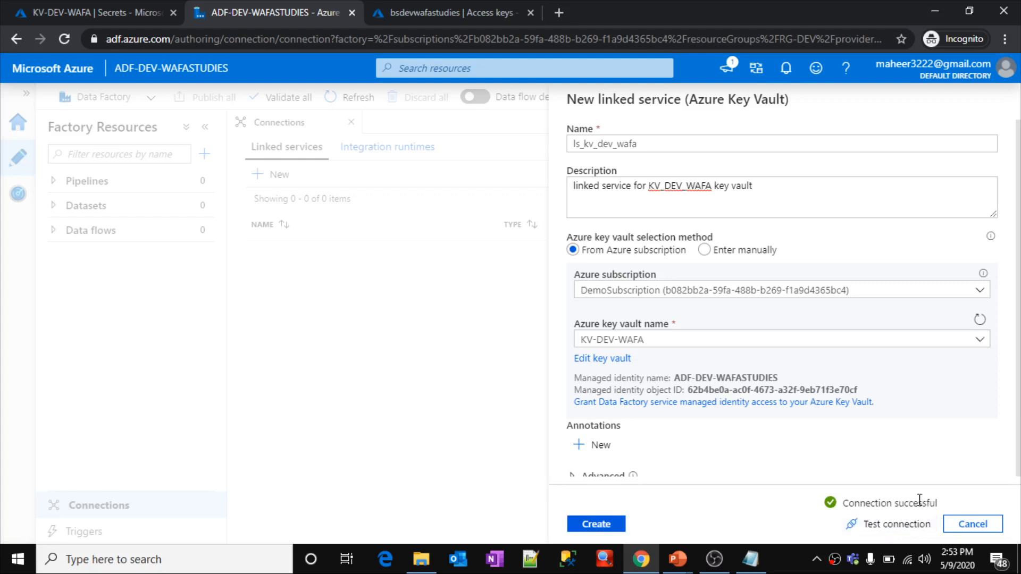
left_click(596, 524)
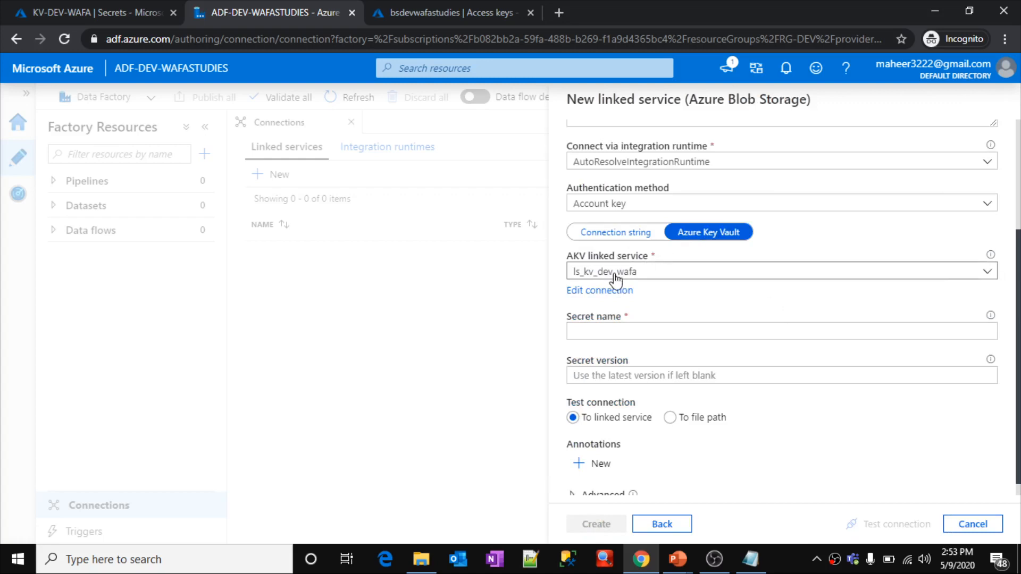
- Copy the secret name sec-bsdevwafastudies-connectionstring from the key vault's secrets into the Blob Storage linked service's secret name
left_click(685, 332)
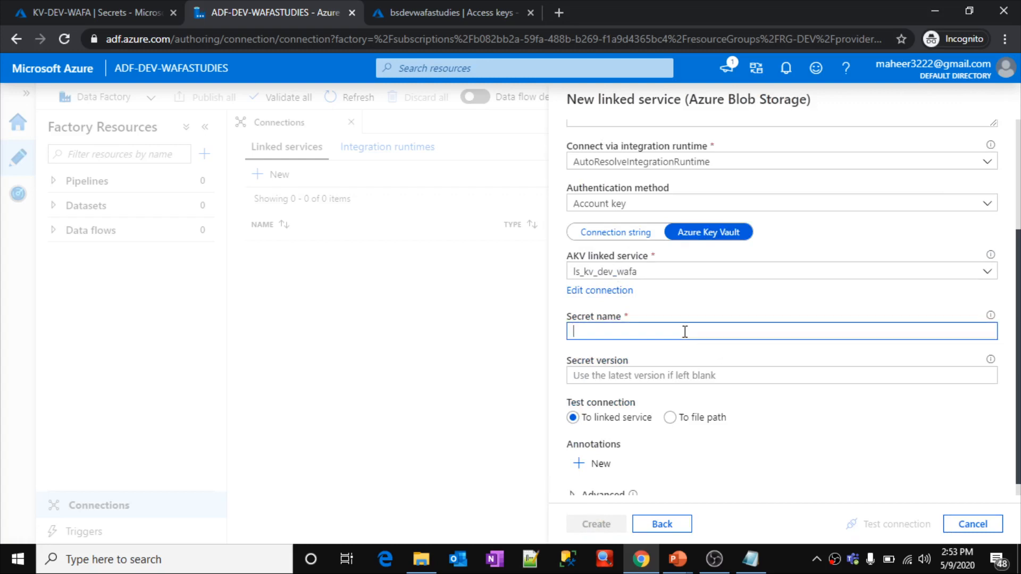
left_click(127, 12)
left_click_drag(433, 247, 258, 254)
key("ctrl+c")
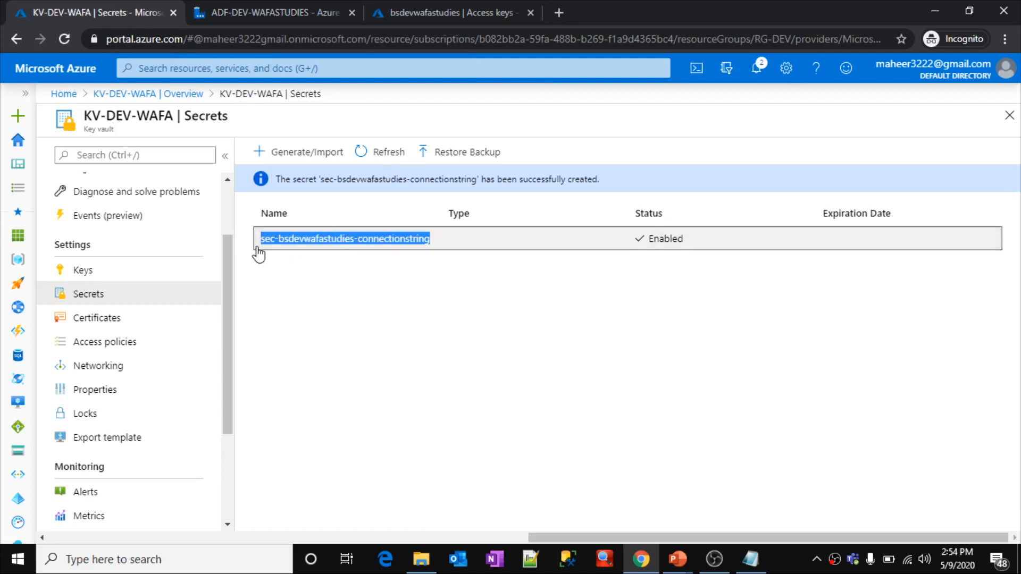
key("ctrl+Tab")
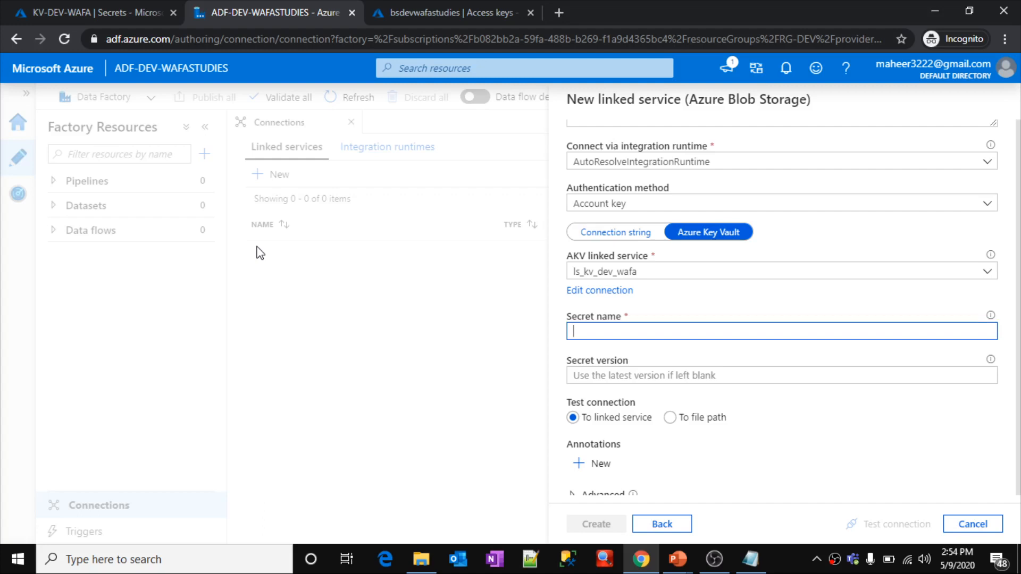
key("ctrl+v")
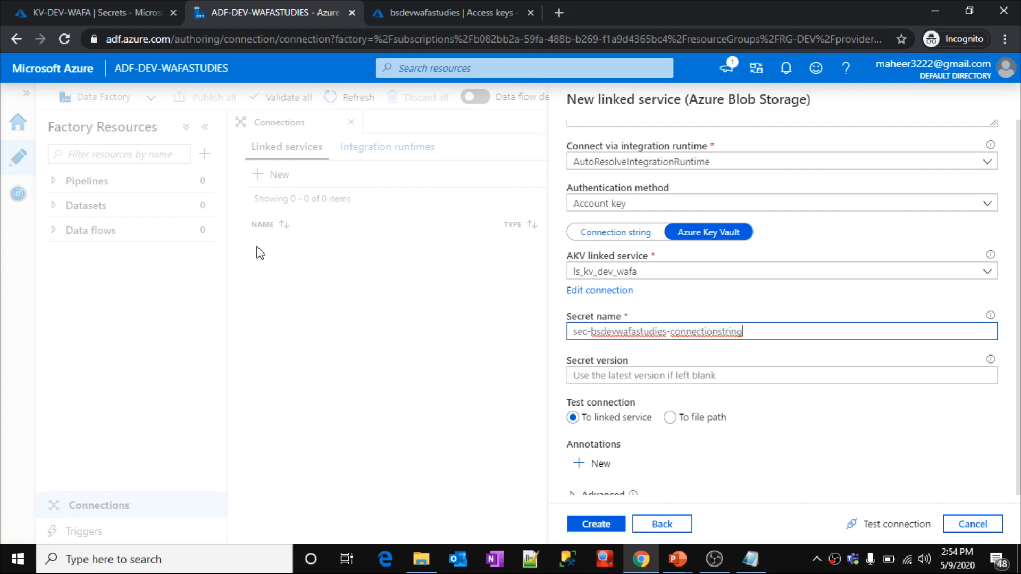
- Test the Blob Storage linked service's connection and read the detailed message about the test
left_click(875, 527)
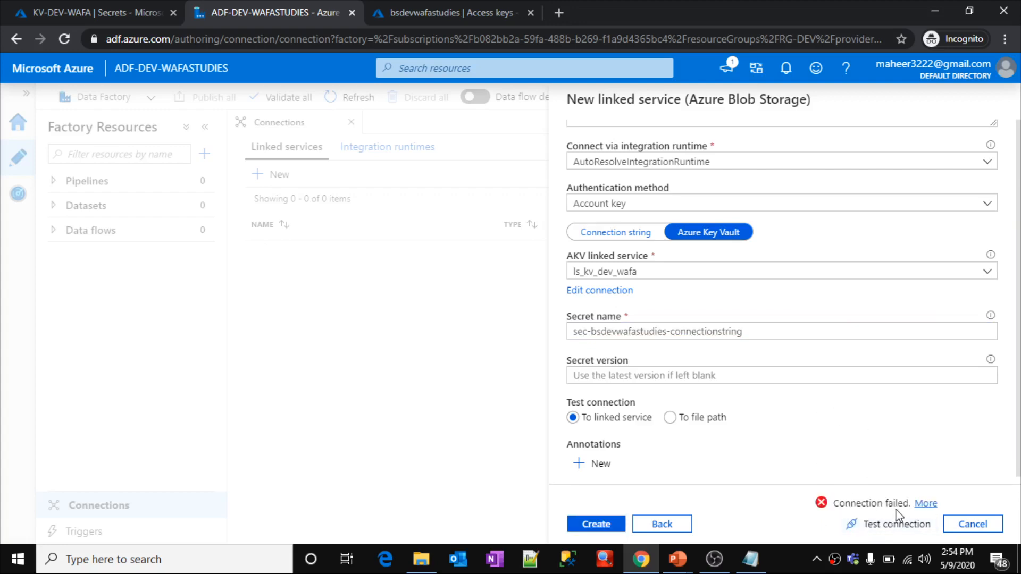
key("alt+Tab")
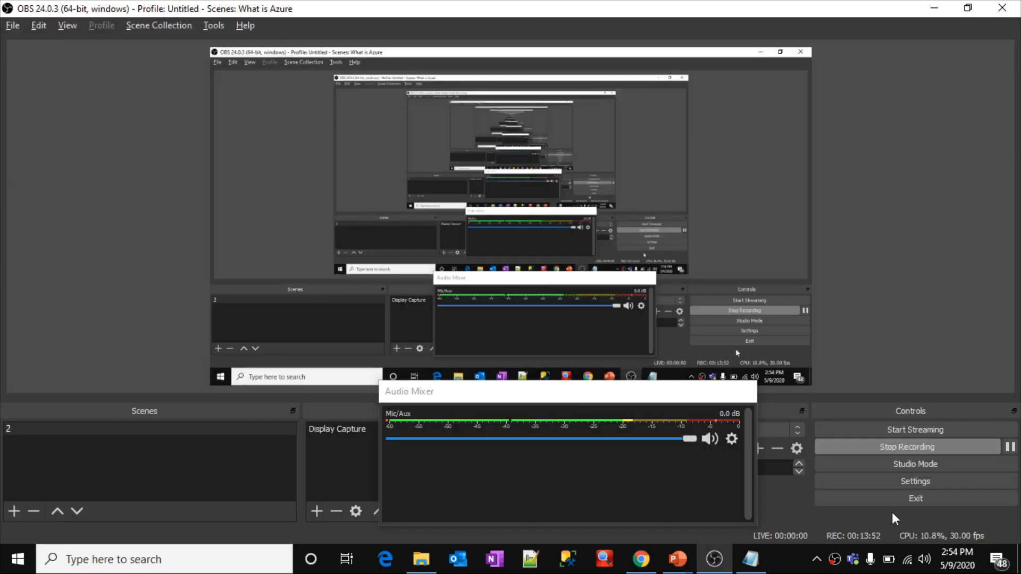
key("alt+Tab")
left_click(927, 503)
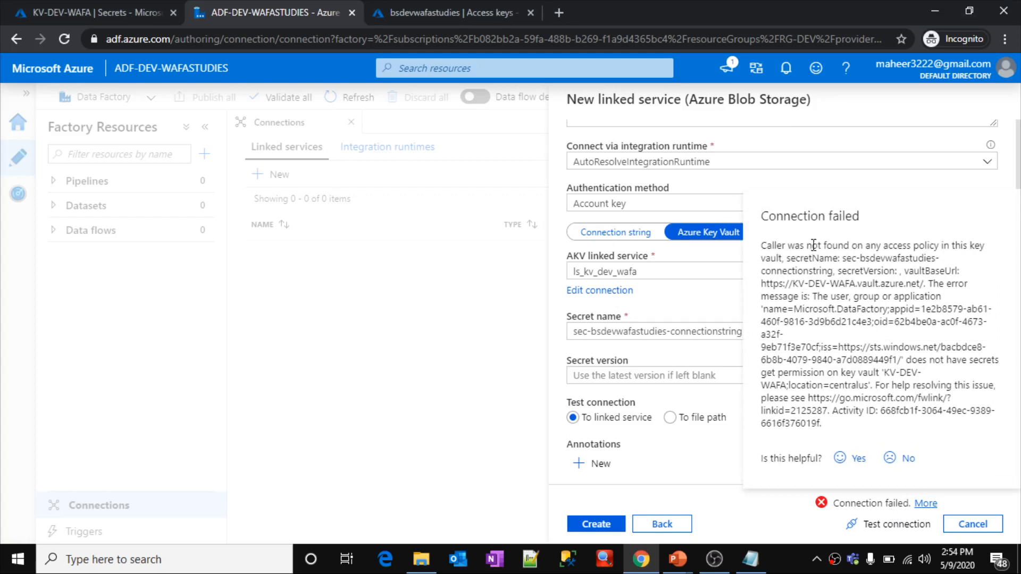
left_click_drag(819, 245, 947, 239)
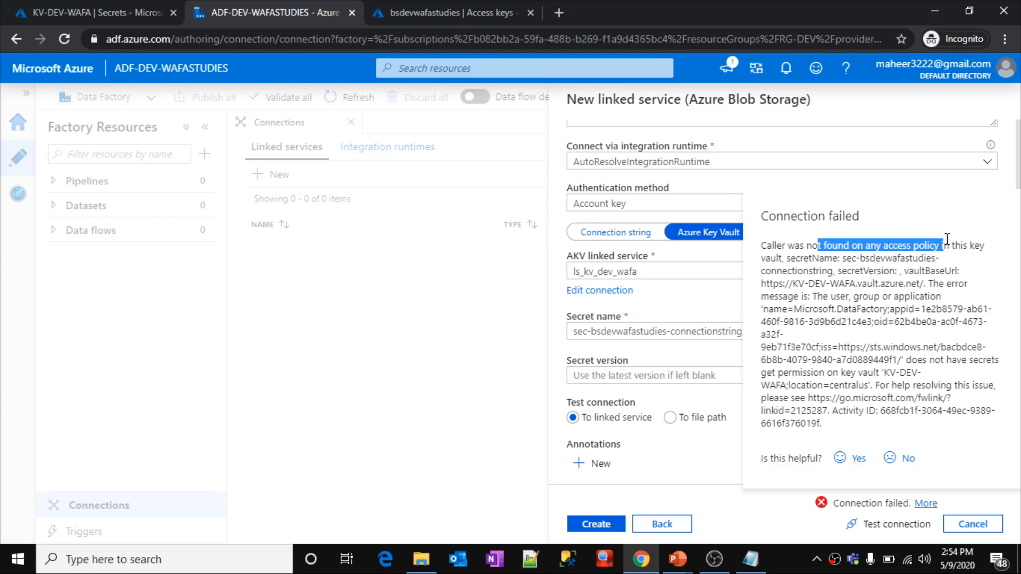
left_click(759, 527)
left_click(97, 12)
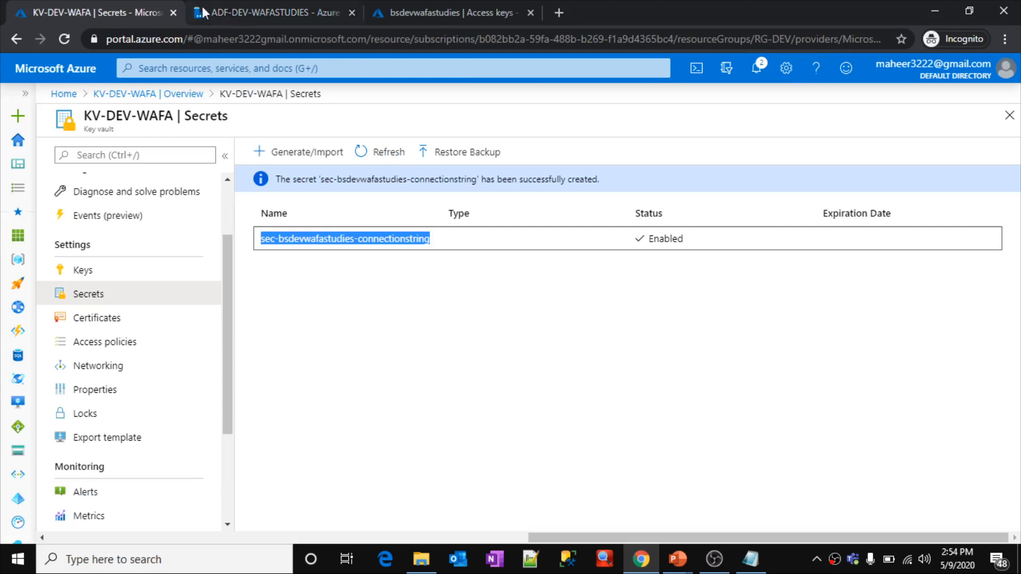
left_click(260, 10)
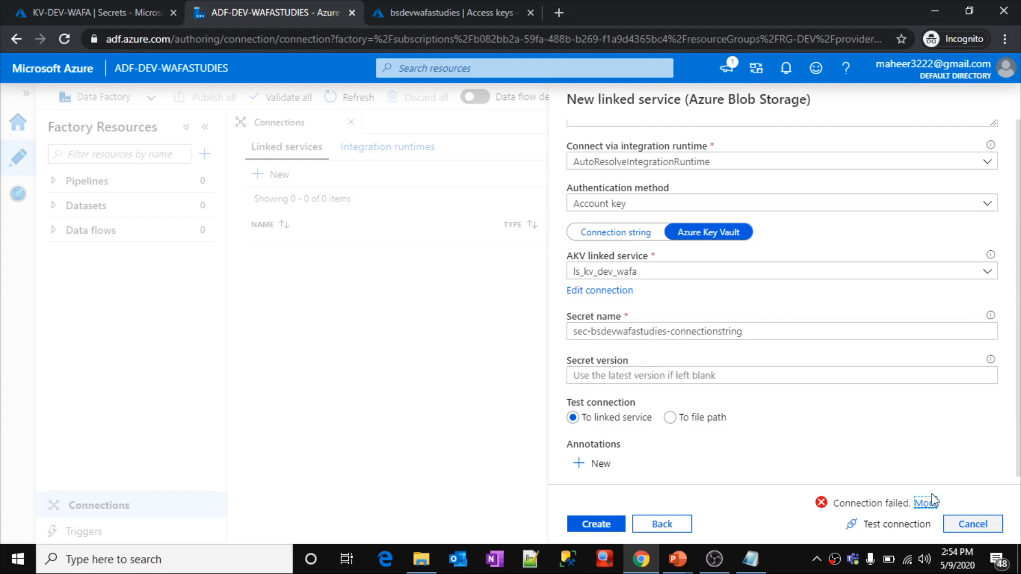
- Switch to the KV-DEV-WAFA key vault in the Azure portal and open its access policies
left_click(130, 13)
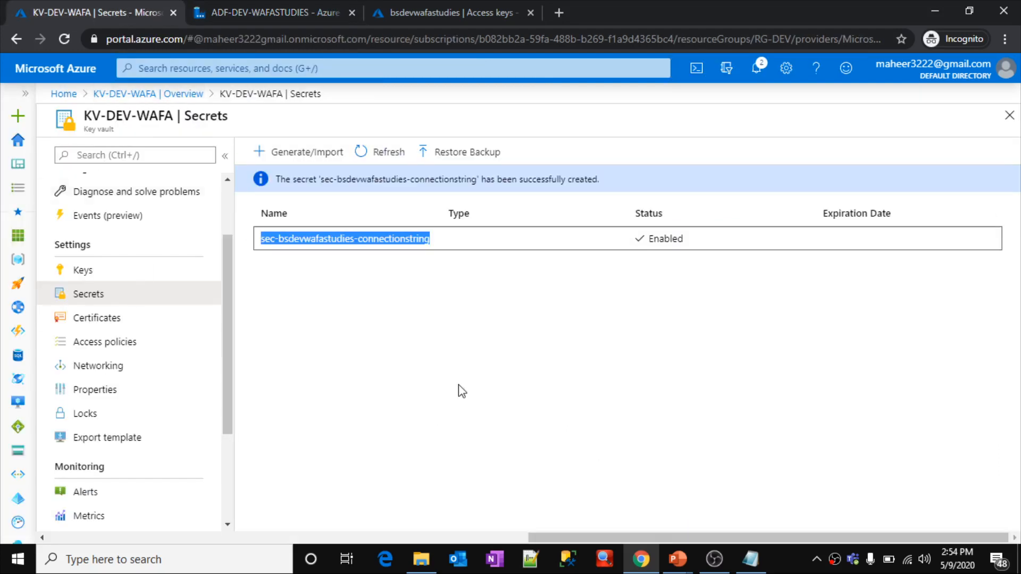
left_click(404, 358)
left_click(225, 301)
left_click_drag(223, 306, 223, 342)
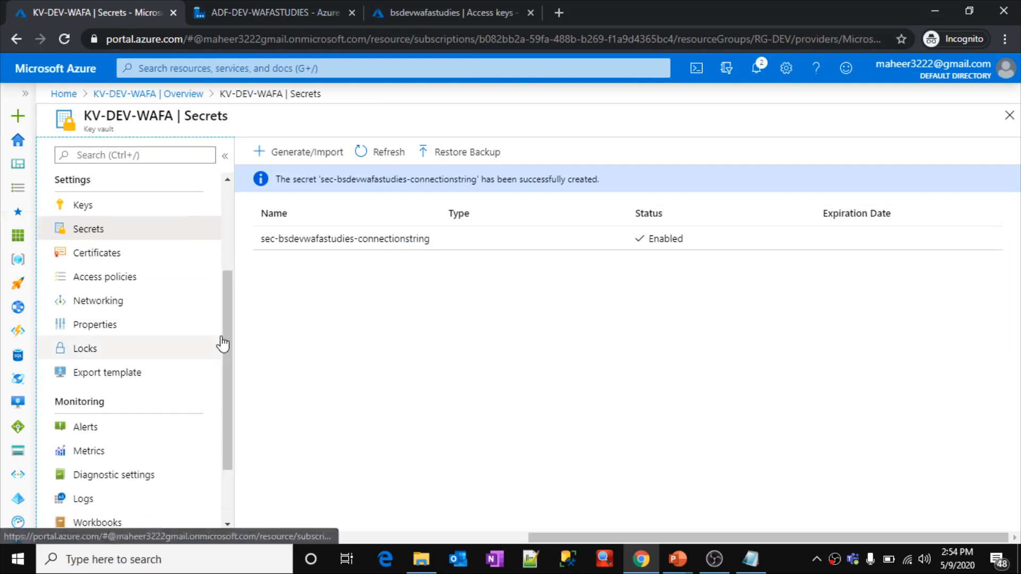
left_click(113, 281)
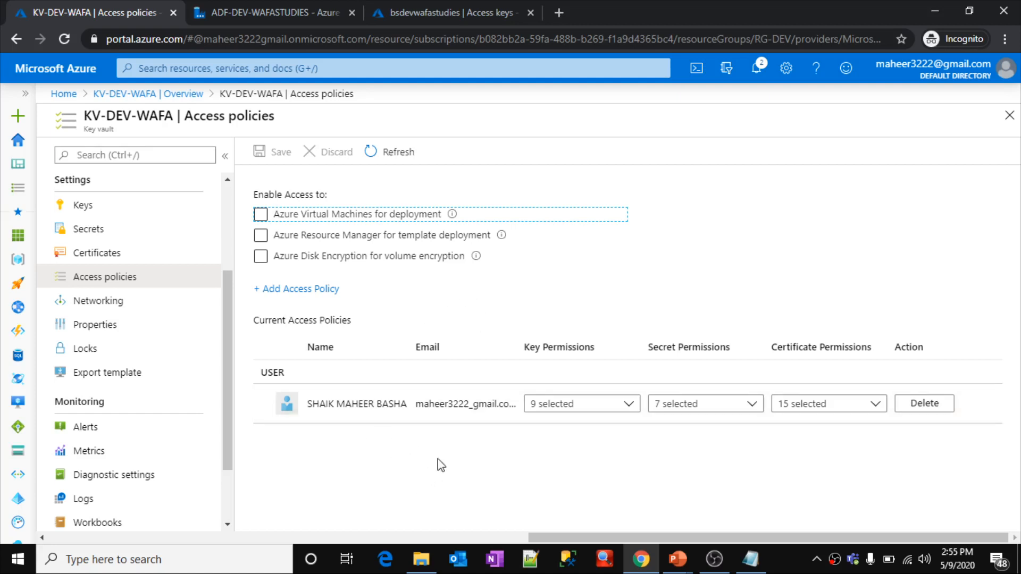
- Start a new access policy and grant it the Get and List secret permissions
left_click(311, 291)
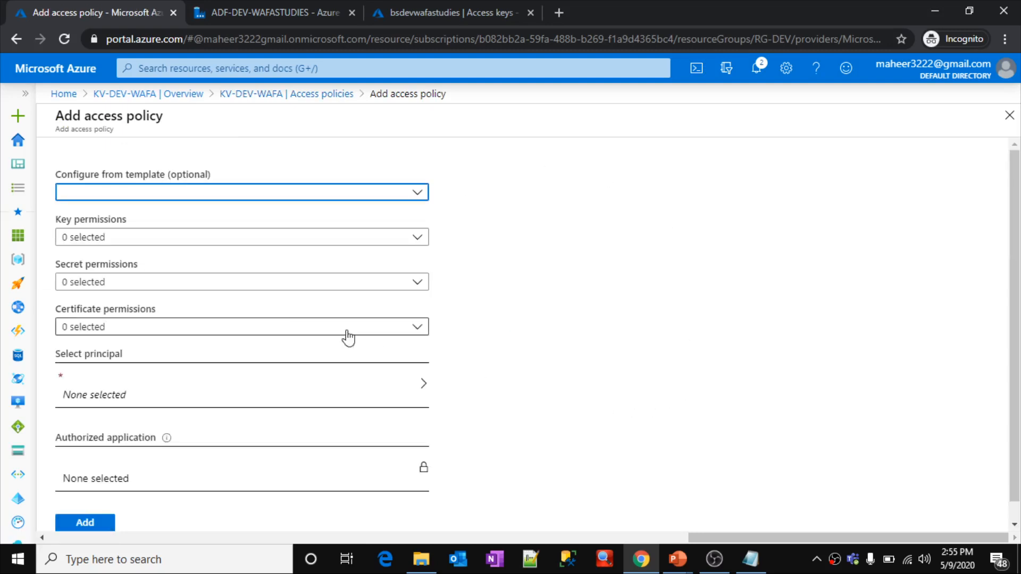
left_click(126, 291)
left_click(66, 352)
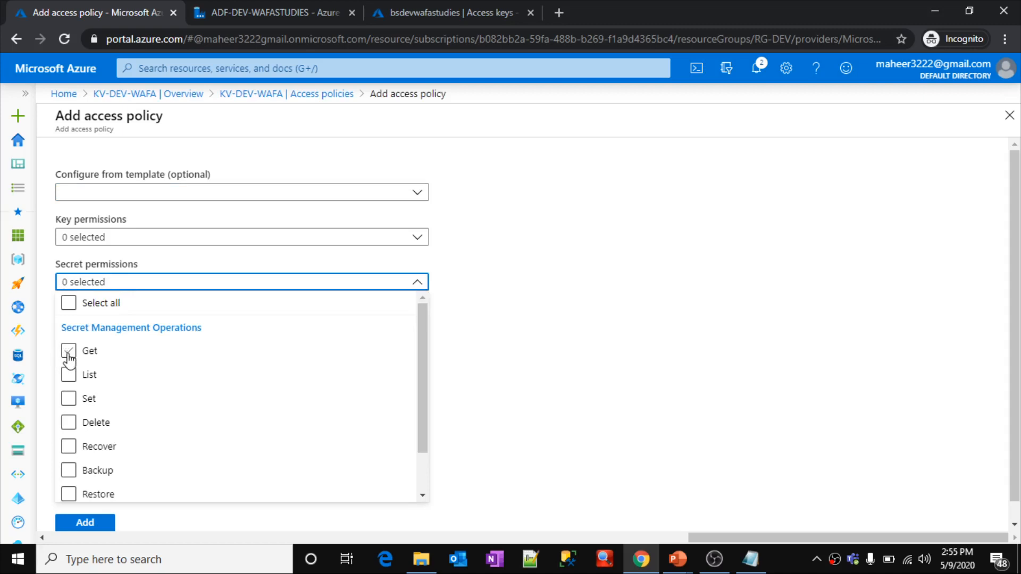
left_click(68, 377)
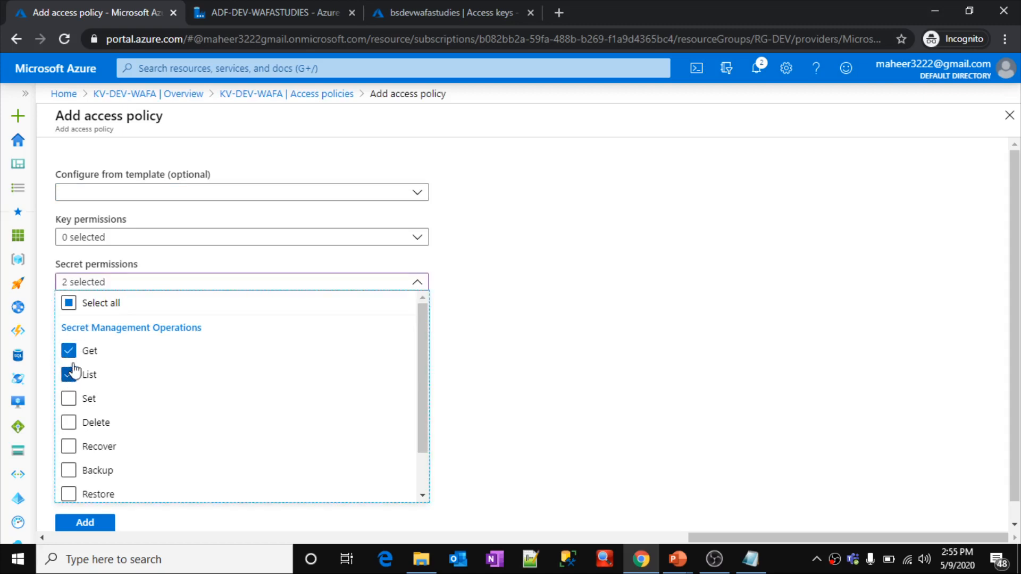
left_click(535, 343)
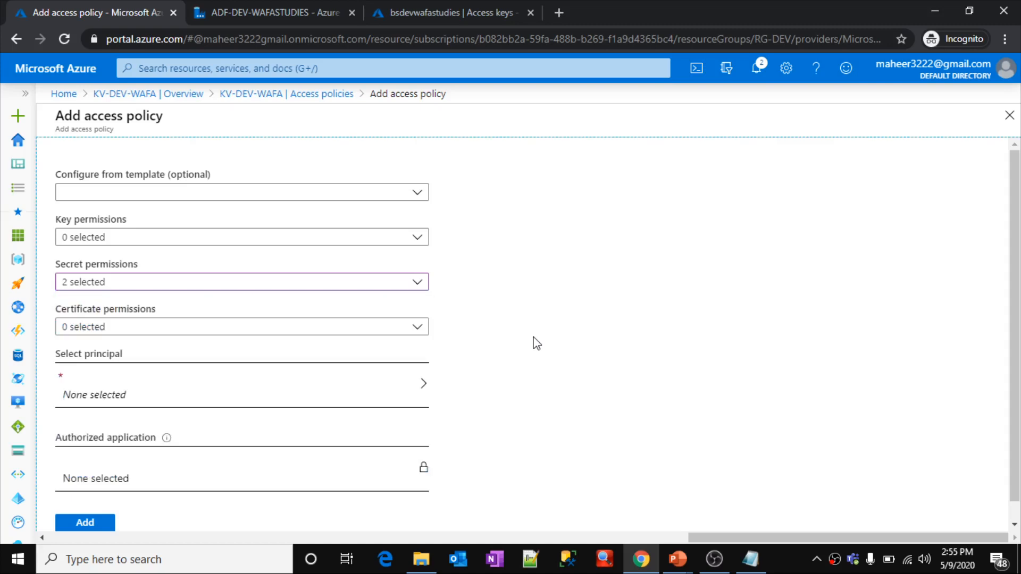
- Add the access policy with ADF-DEV-WAFASTUDIES as its principal and save the vault's access policies
left_click(130, 396)
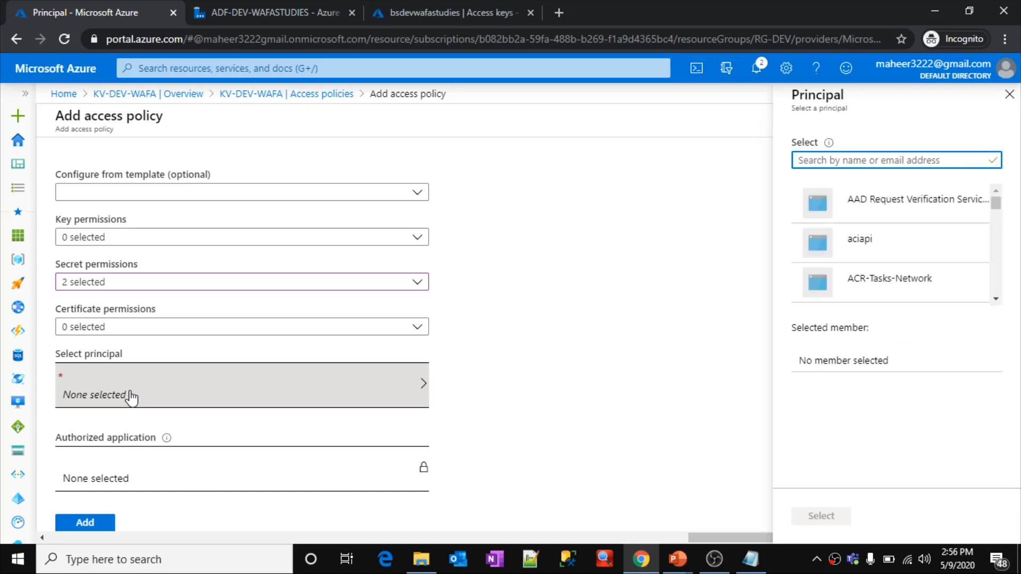
type("ADF_")
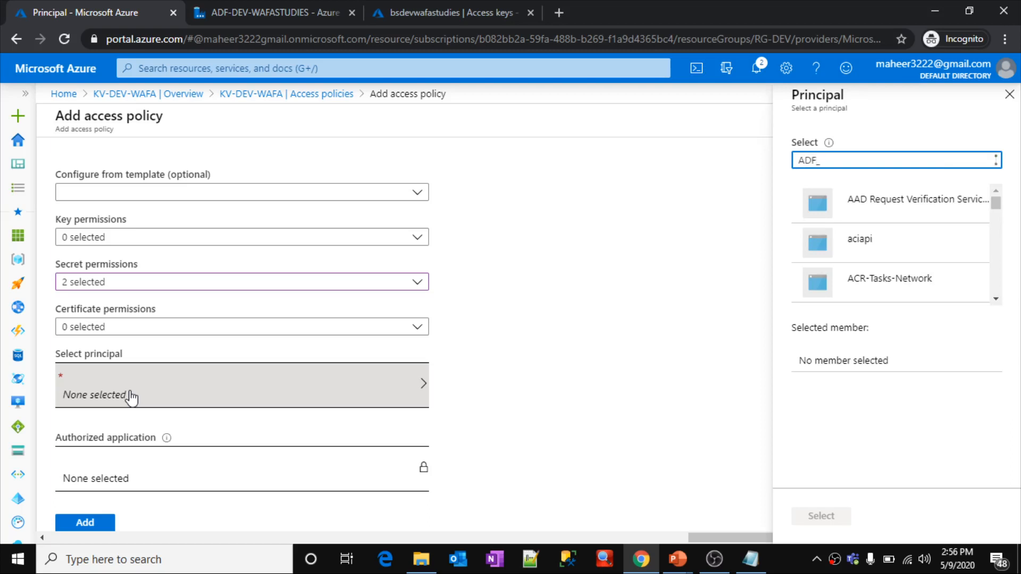
key("BackSpace")
type("-DEV")
type("-")
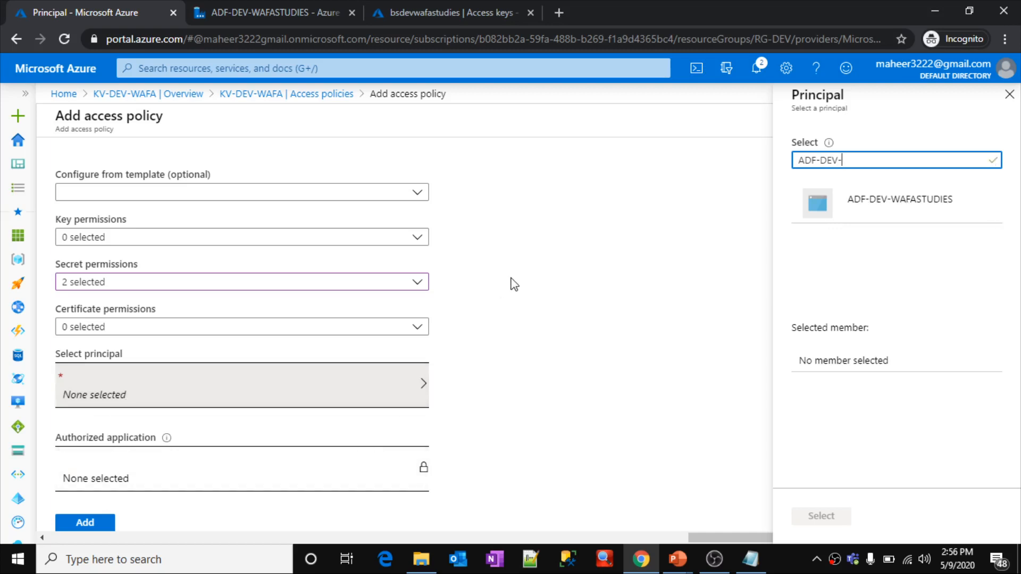
left_click(870, 204)
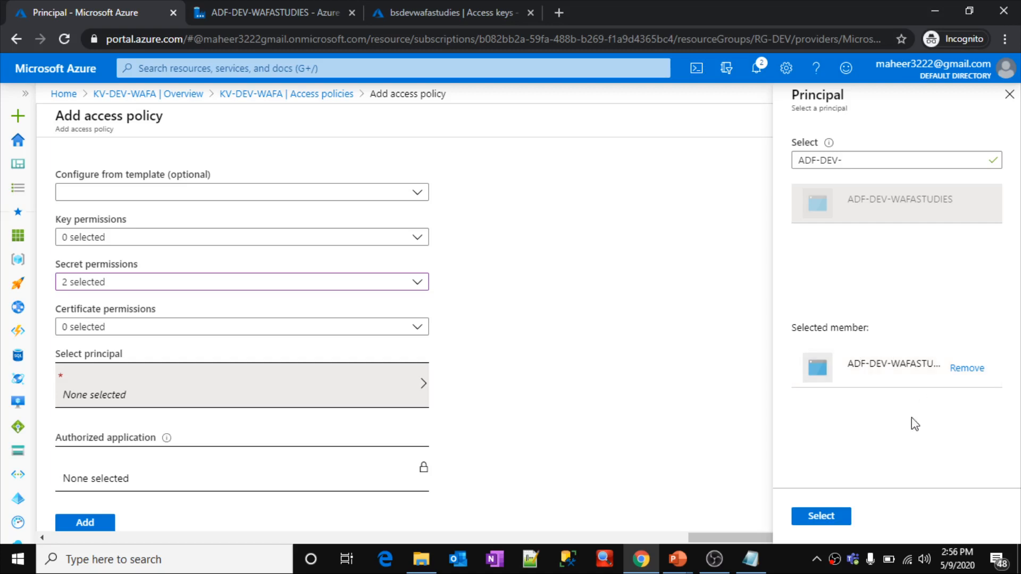
left_click(822, 517)
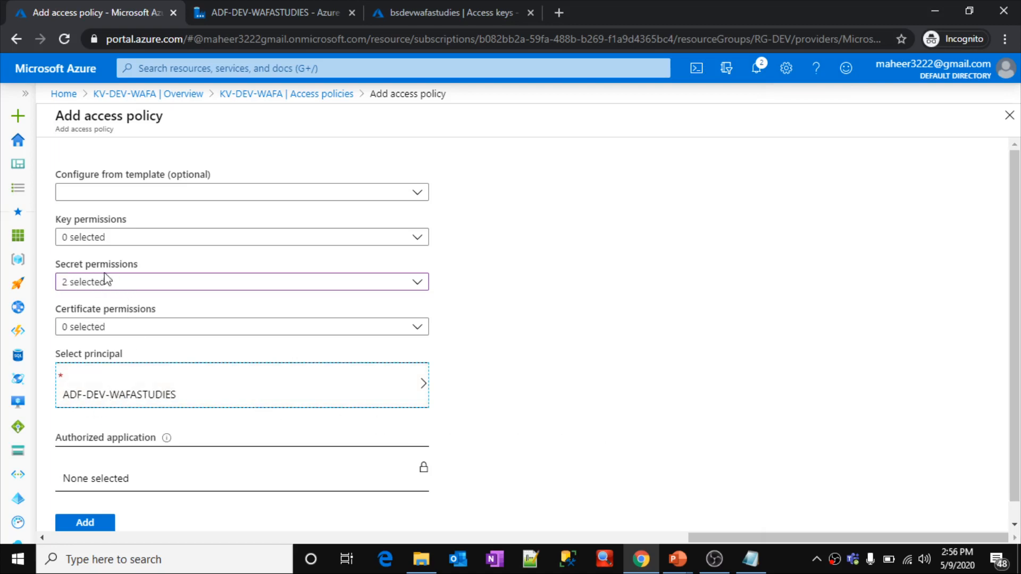
left_click(80, 523)
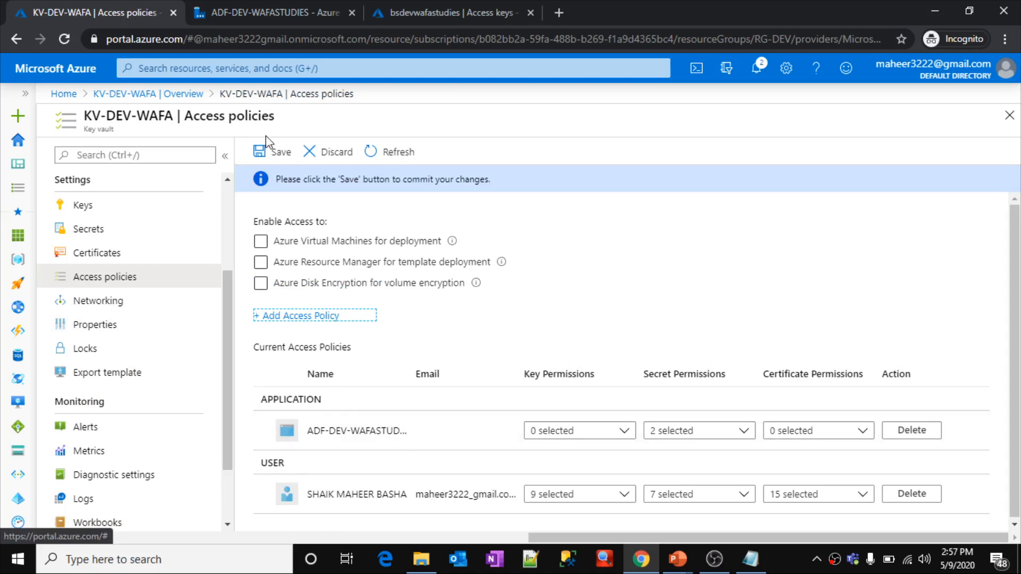
left_click(267, 152)
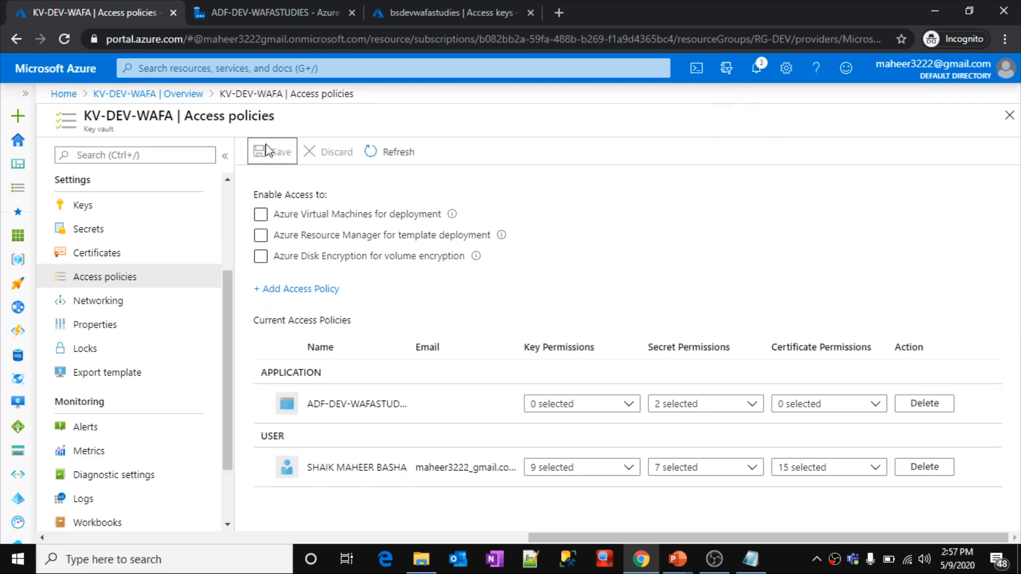
- Check the portal notifications for the KV-DEV-WAFA update and refresh the vault's access policies
left_click(761, 83)
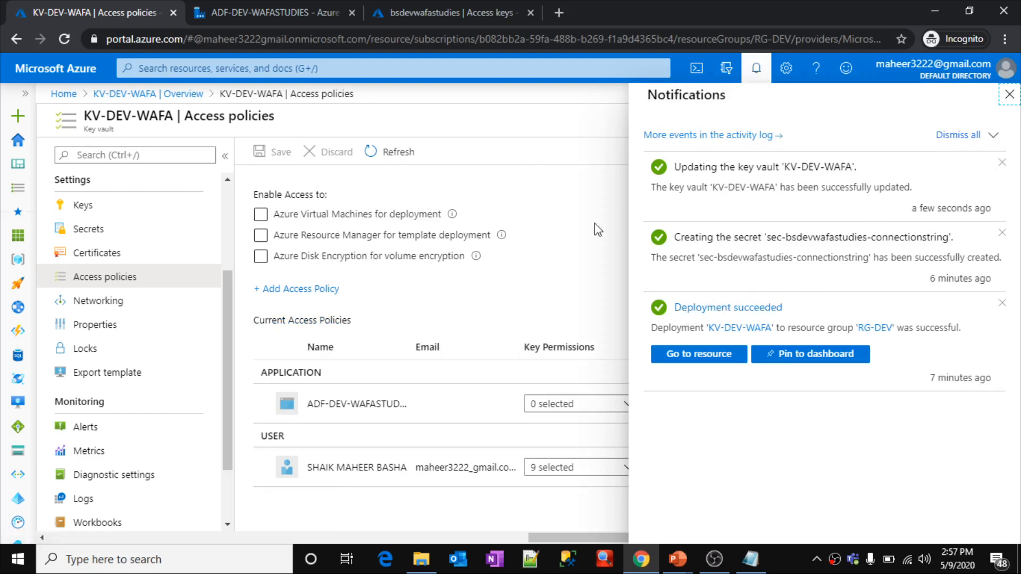
left_click(756, 68)
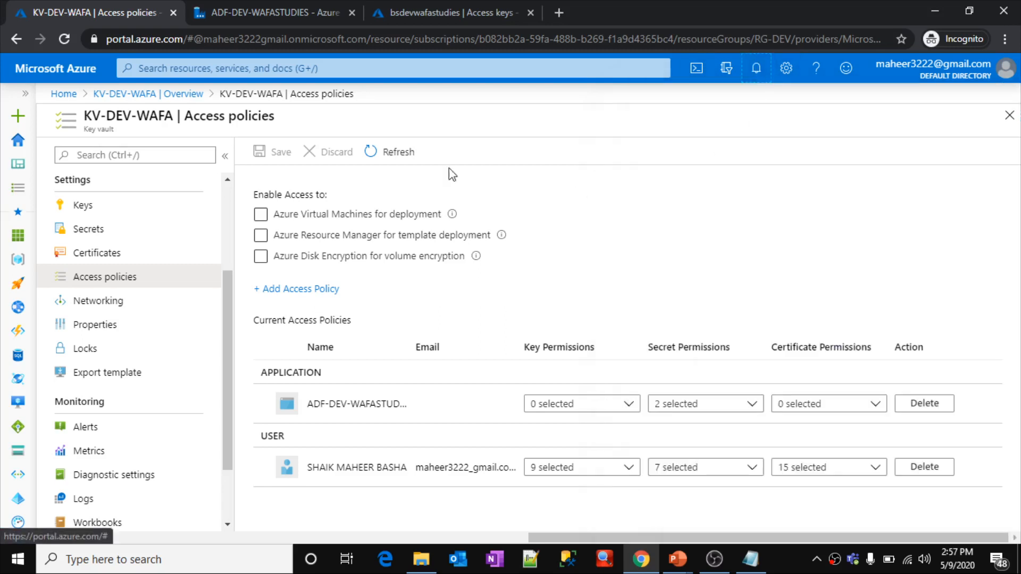
left_click(412, 155)
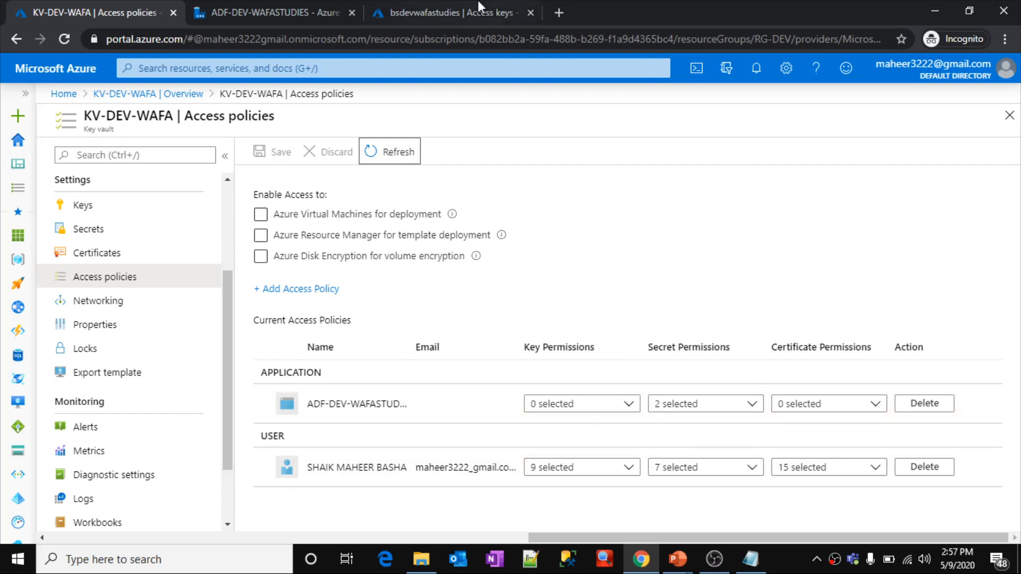
- Return to the ADF-DEV-WAFASTUDIES data factory and retest the connection of the new Blob Storage linked service
left_click(260, 7)
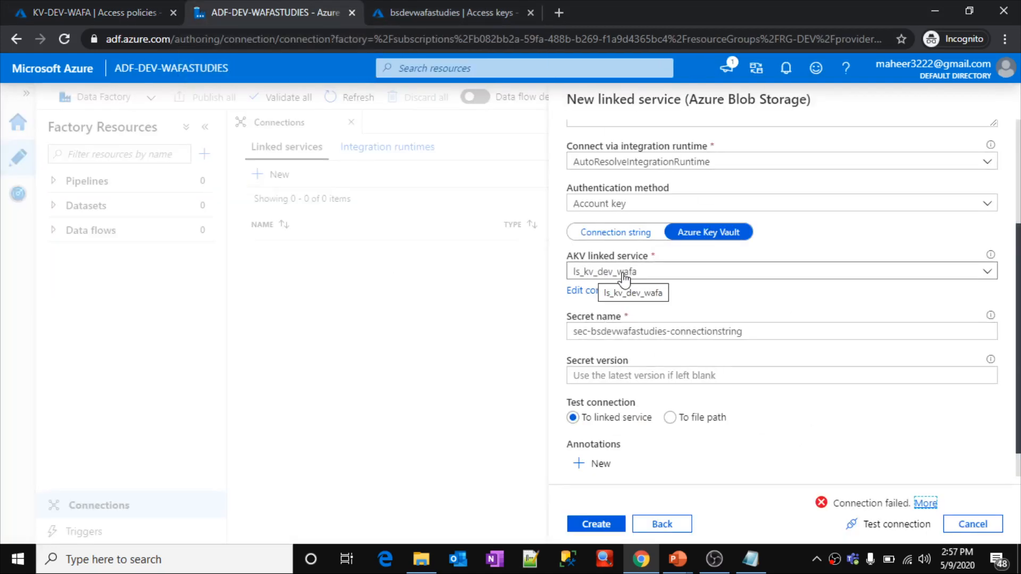
left_click(699, 331)
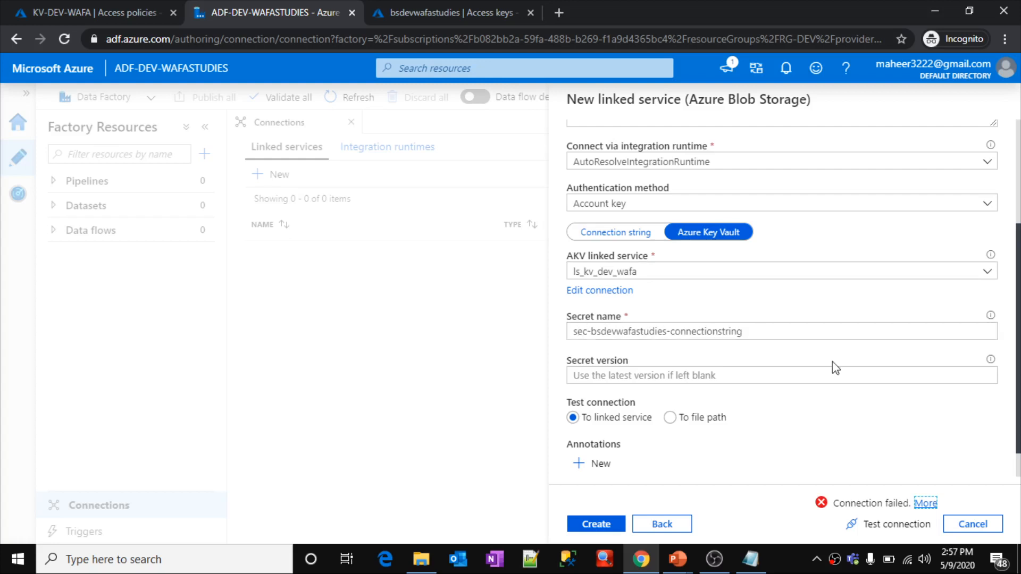
left_click(902, 528)
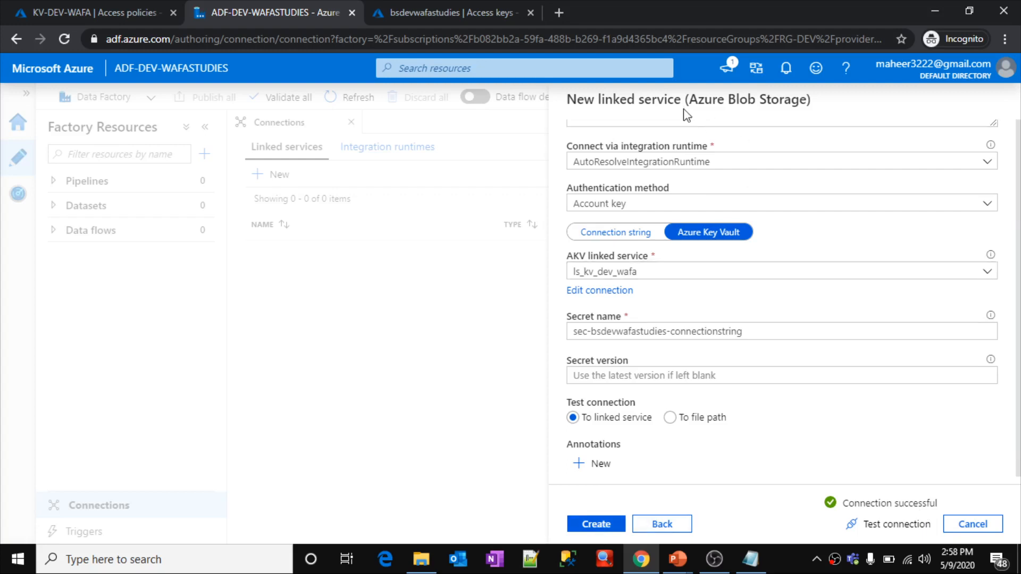
- Create the Blob Storage linked service and publish all pending changes to the data factory
left_click_drag(690, 99, 800, 100)
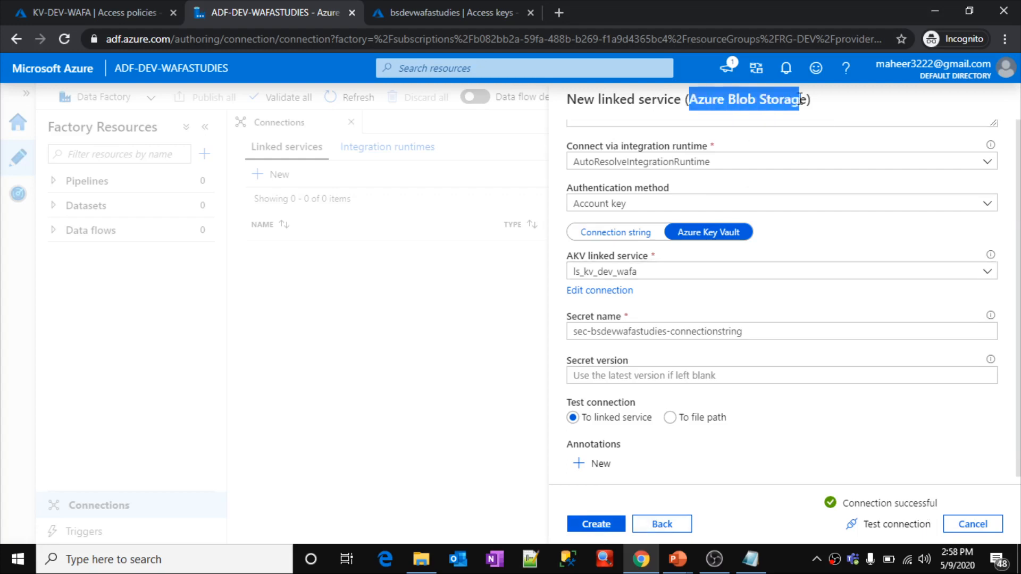
left_click(800, 100)
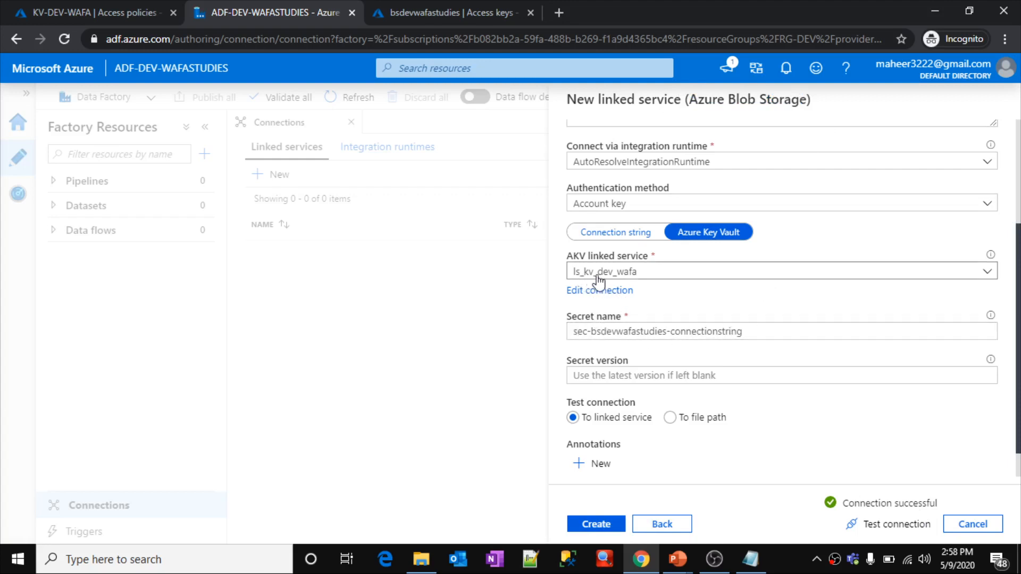
mouse_move(575, 333)
left_mouse_down()
mouse_move(753, 330)
mouse_move(560, 325)
left_mouse_up()
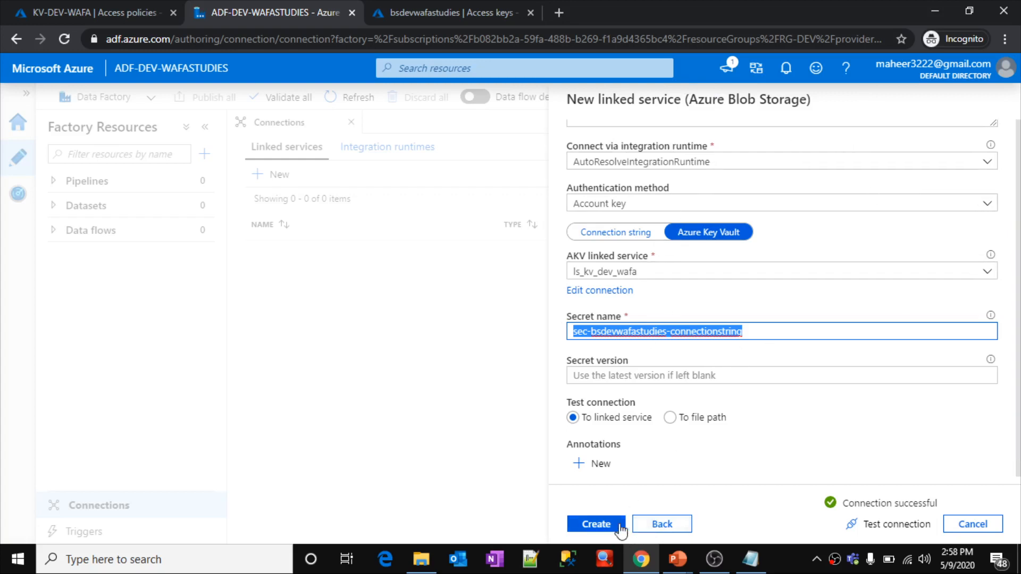
left_click(599, 524)
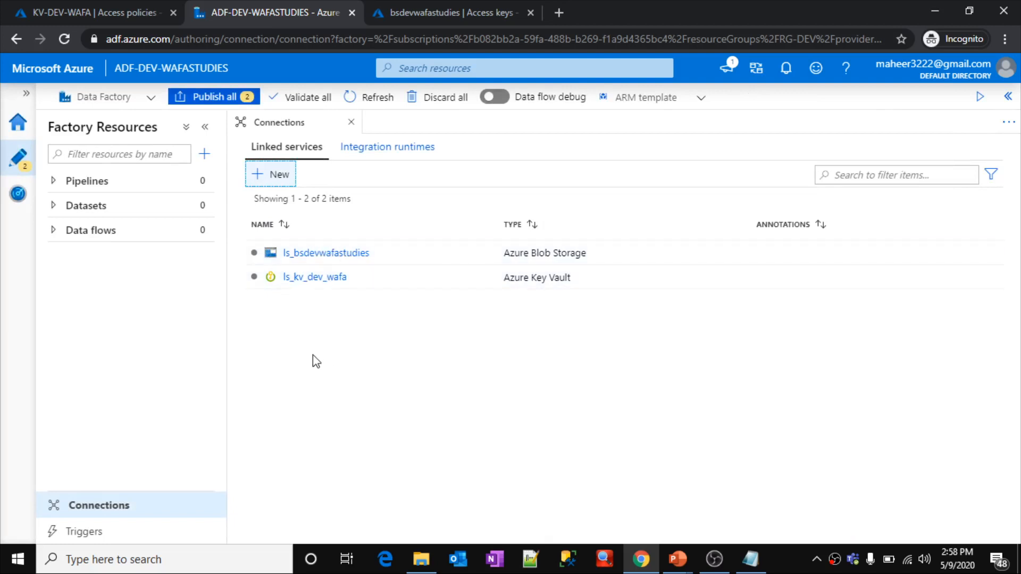
left_click(217, 100)
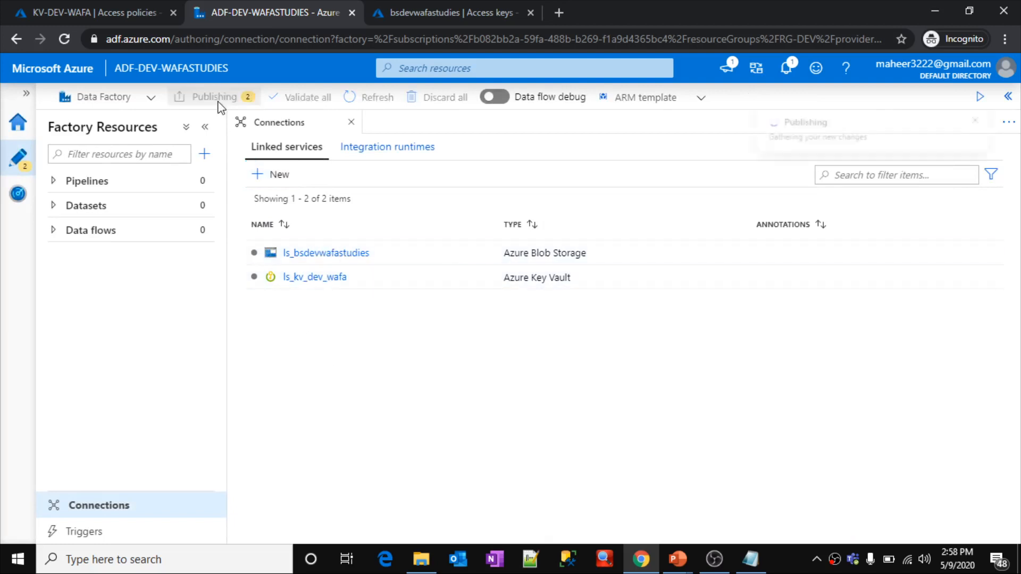
left_click(597, 524)
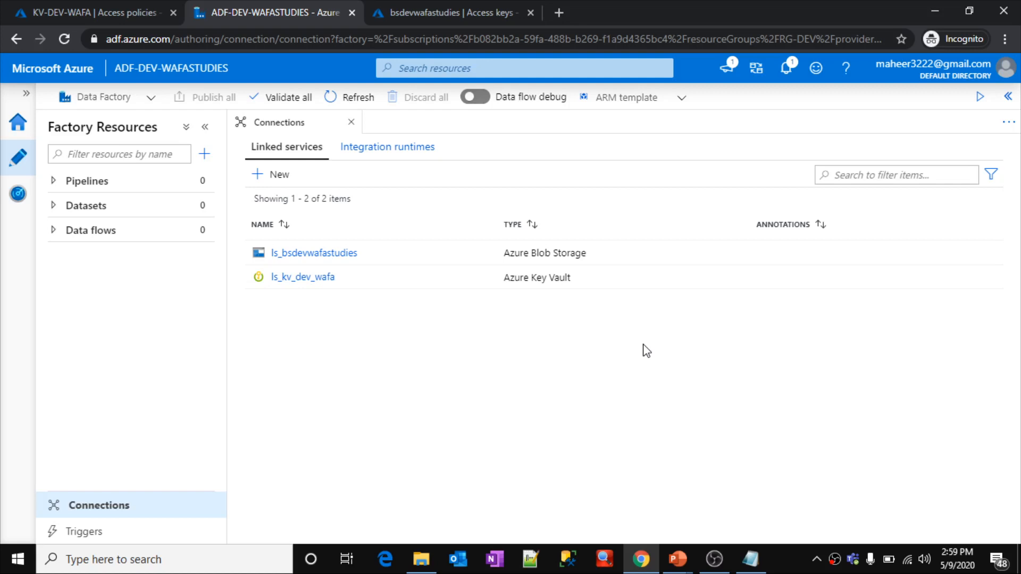
- Open the ls_bsdevwafastudies linked service, review its Azure Key Vault settings and secret name, and close it without changes
key("alt+Tab")
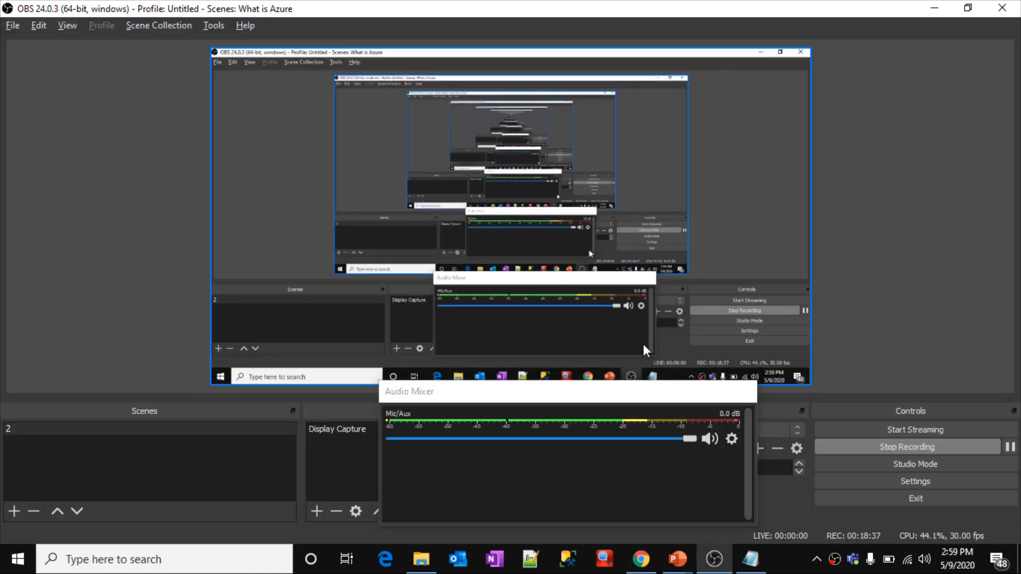
key("alt+Tab")
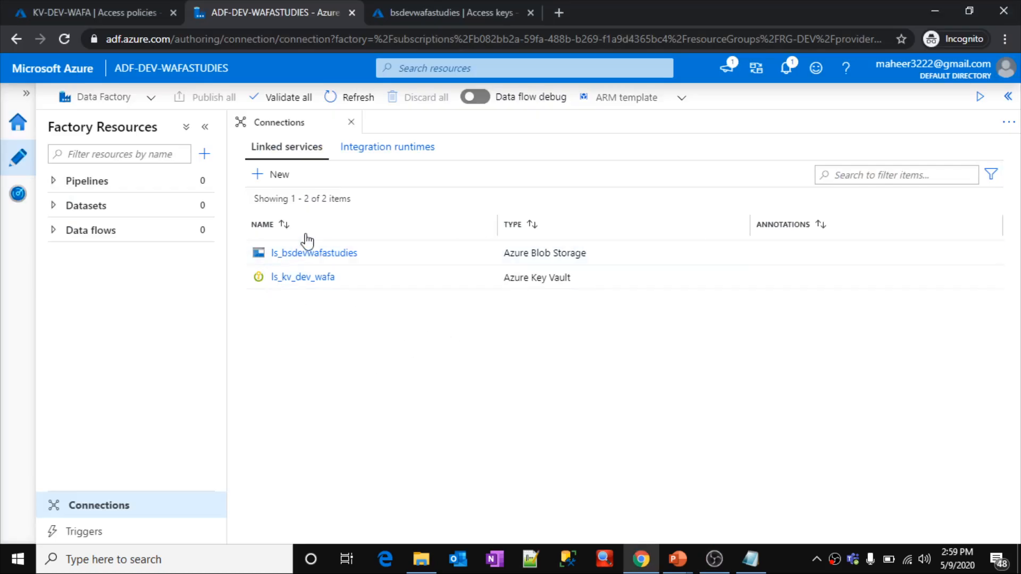
left_click(307, 255)
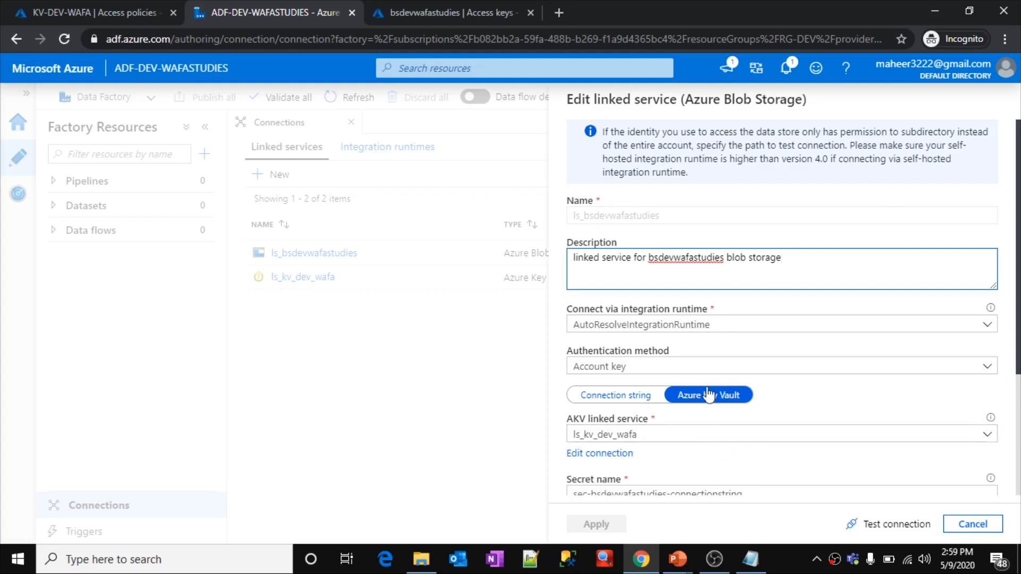
scroll(1018, 312, "down", 1)
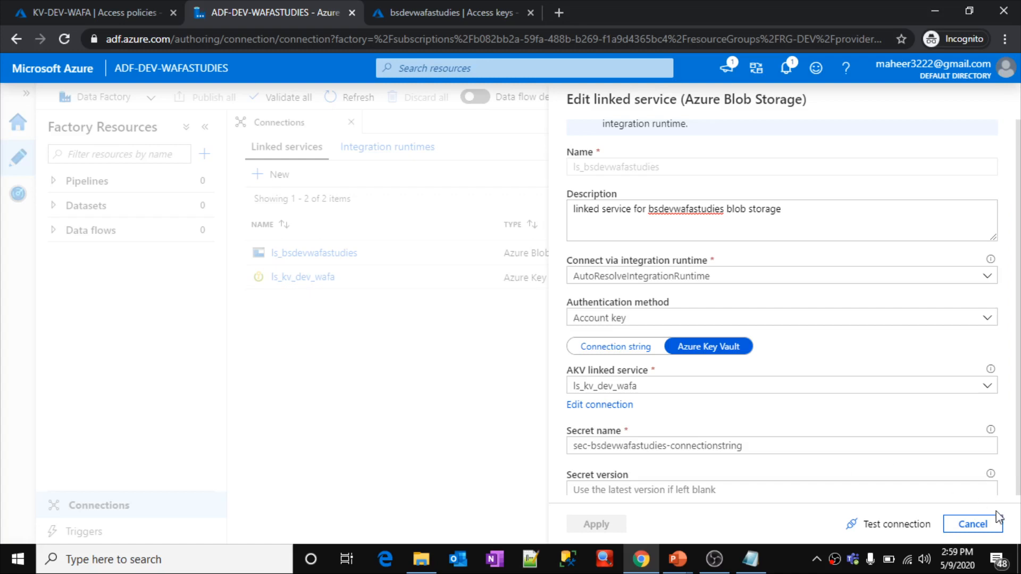
left_click(973, 525)
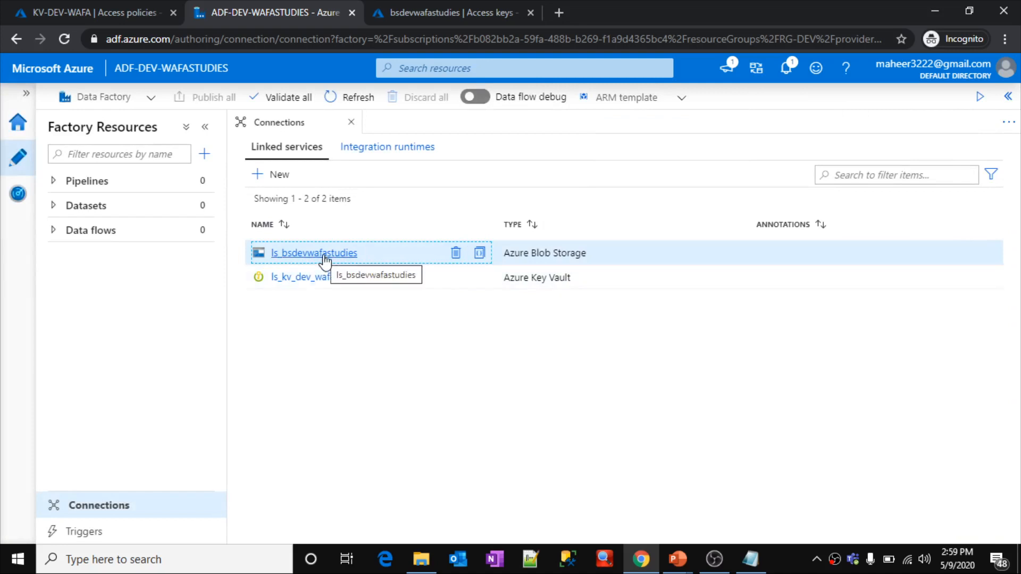
left_click(423, 373)
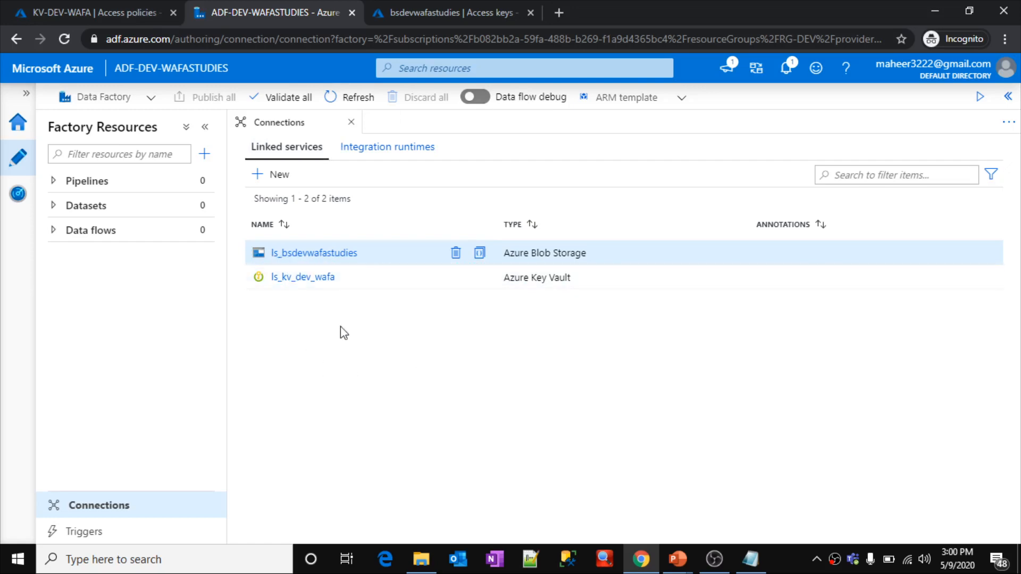
- Switch to the running PowerPoint slide show, advance to the closing "Thank you" slide and draw a red pen line under its heading
key("alt+Tab")
key("alt+Tab")
key("alt+Tab")
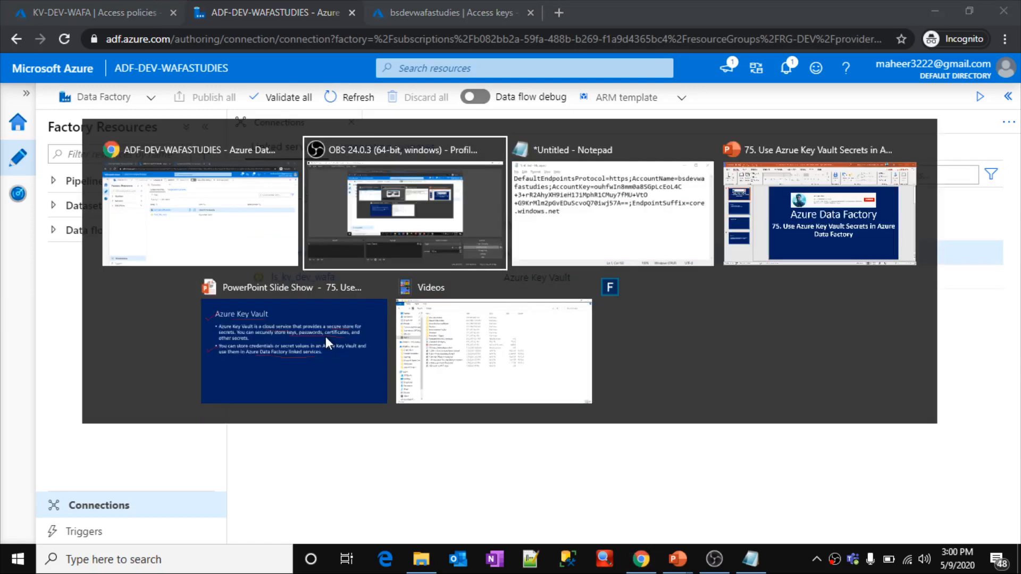
key("alt+Tab")
key("alt+Tab")
key("alt+Tab")
key("alt+Tab")
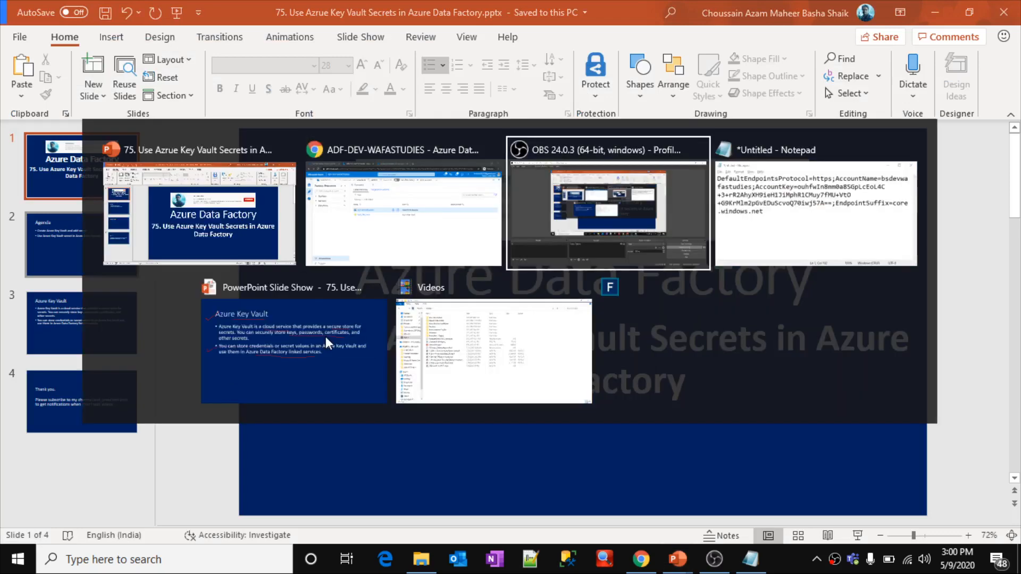
key("Right")
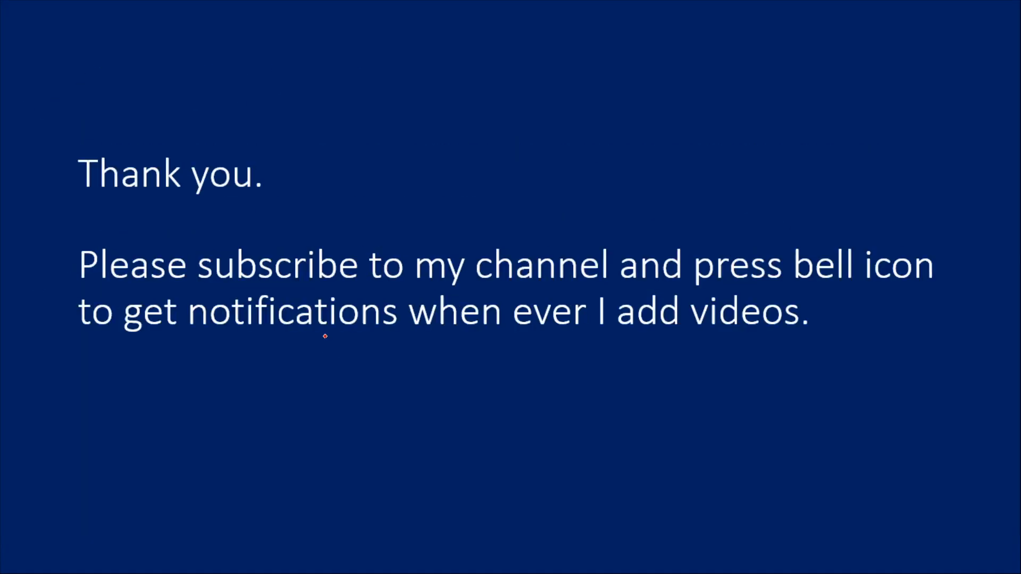
left_click_drag(232, 203, 315, 196)
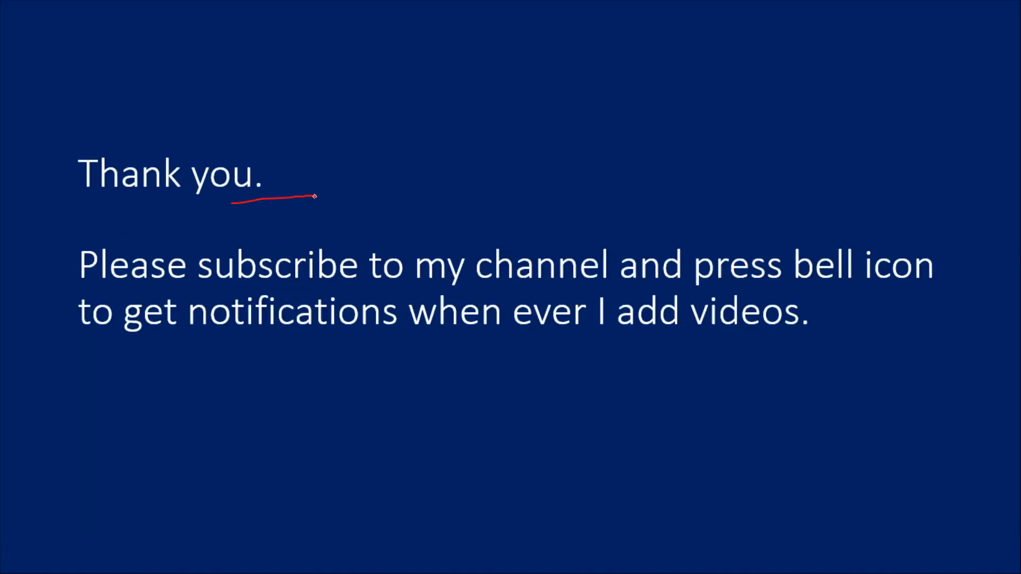